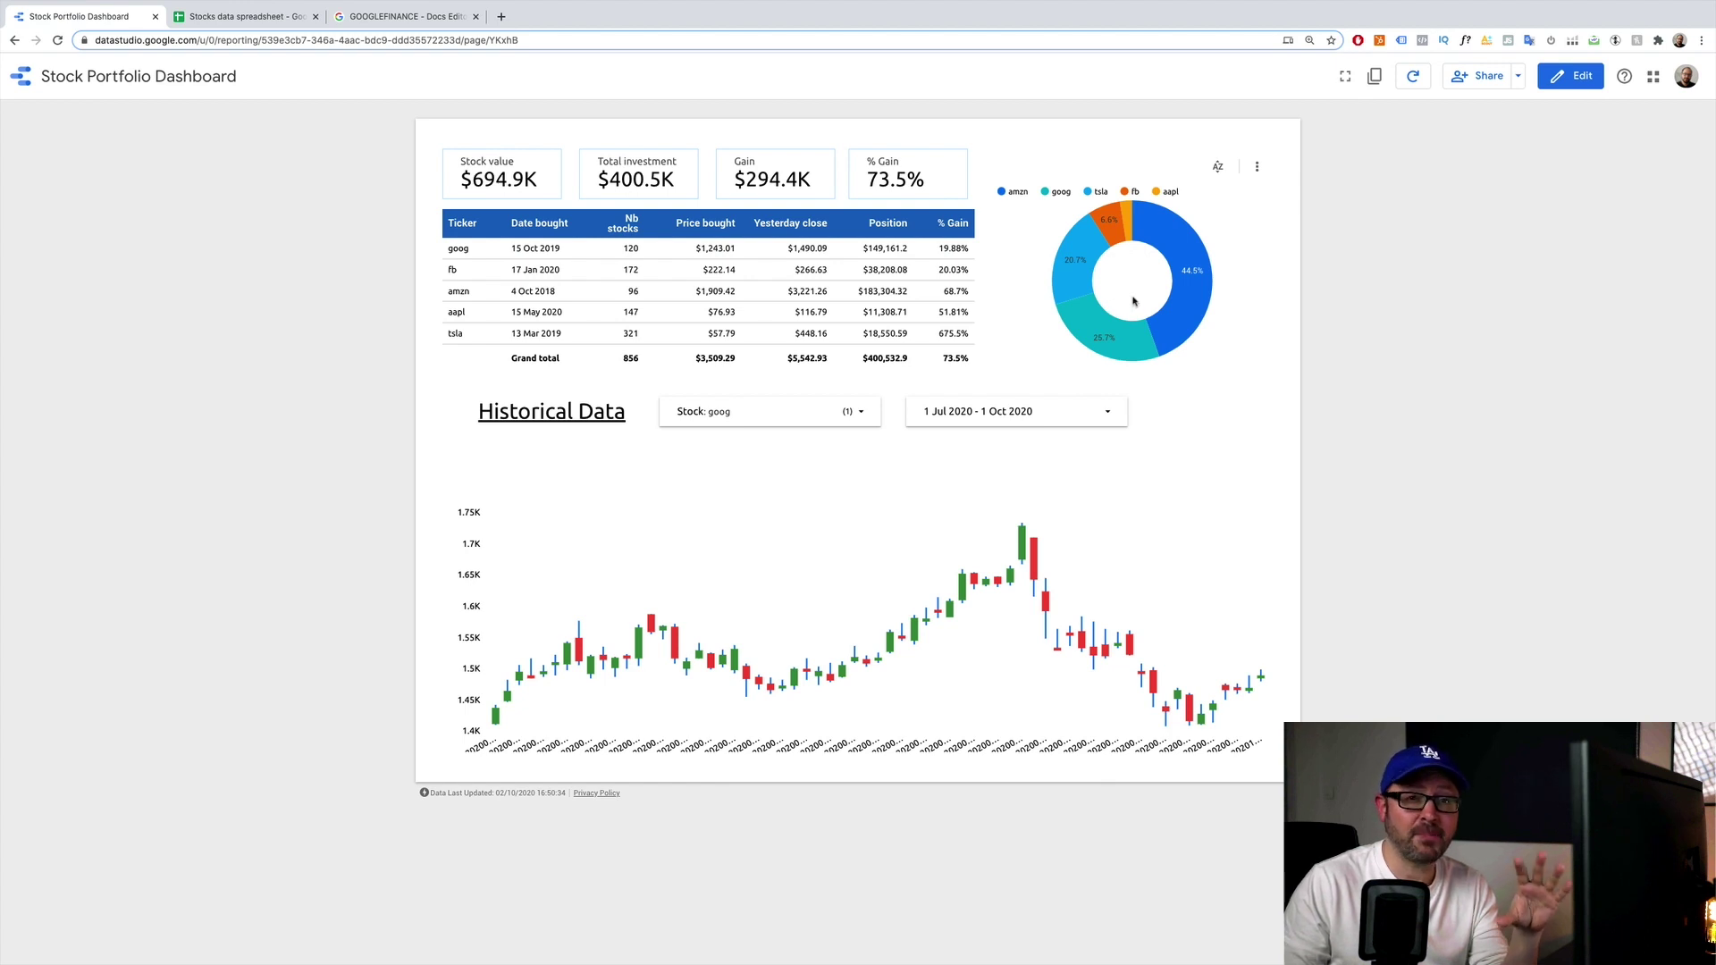
- Filter the Historical Data candlestick chart to aapl and bring up its date range settings
mouse_move(1184, 266)
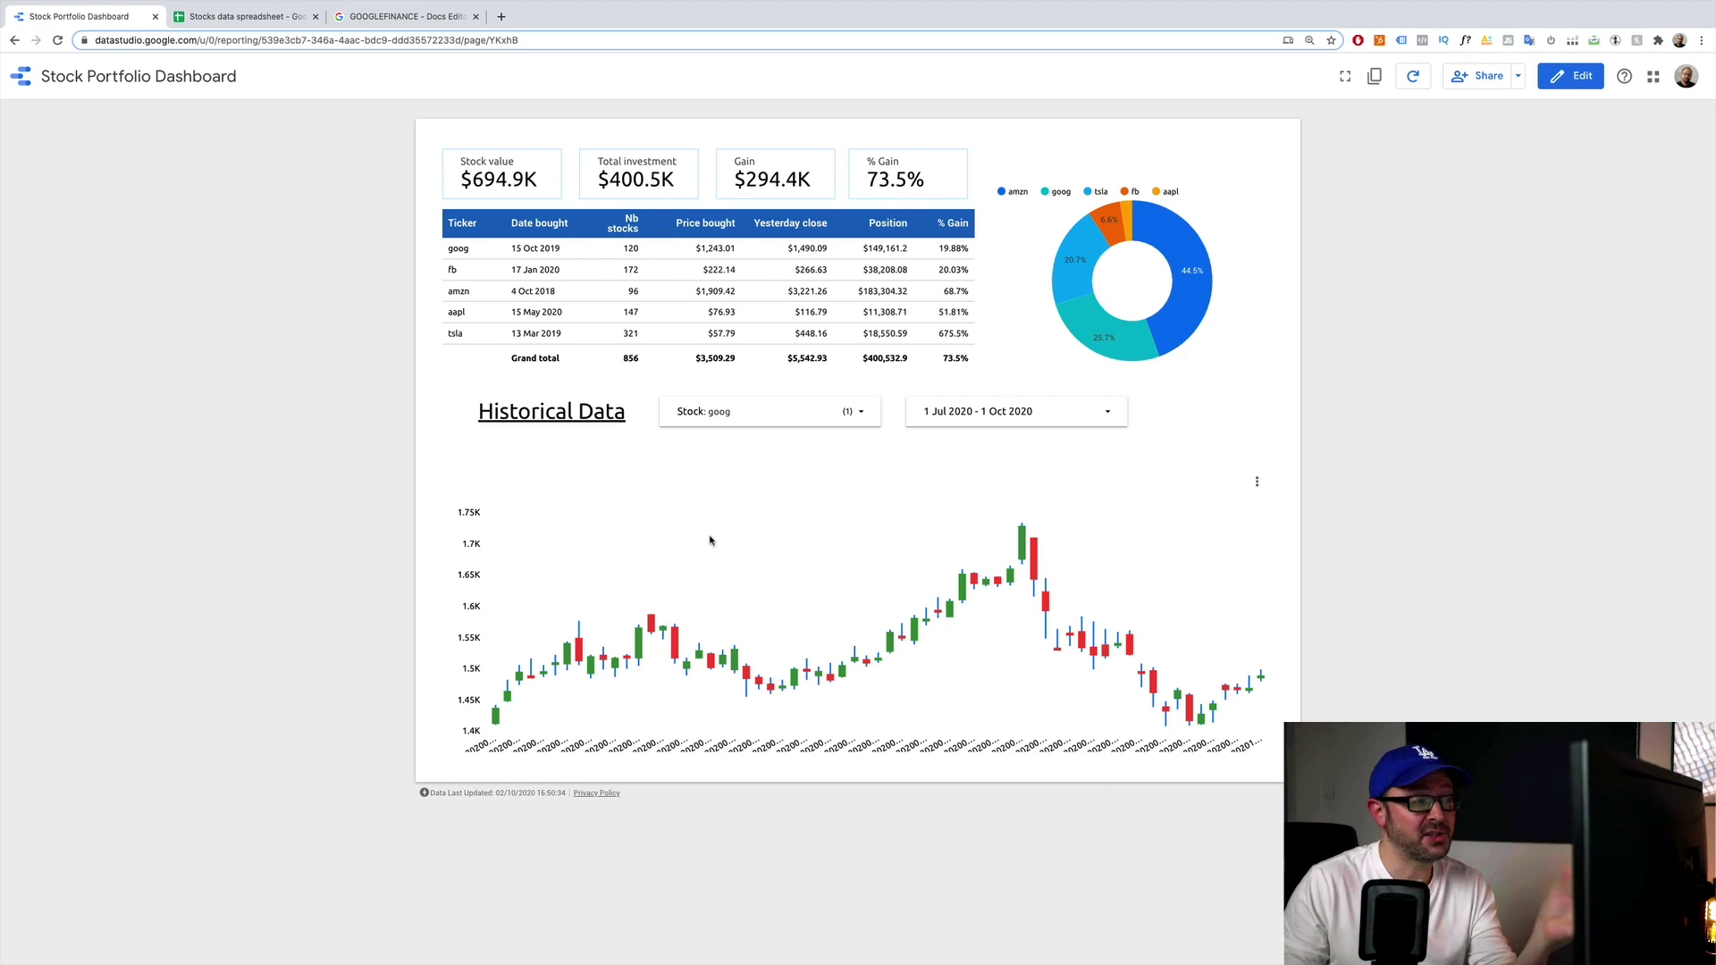
click(755, 419)
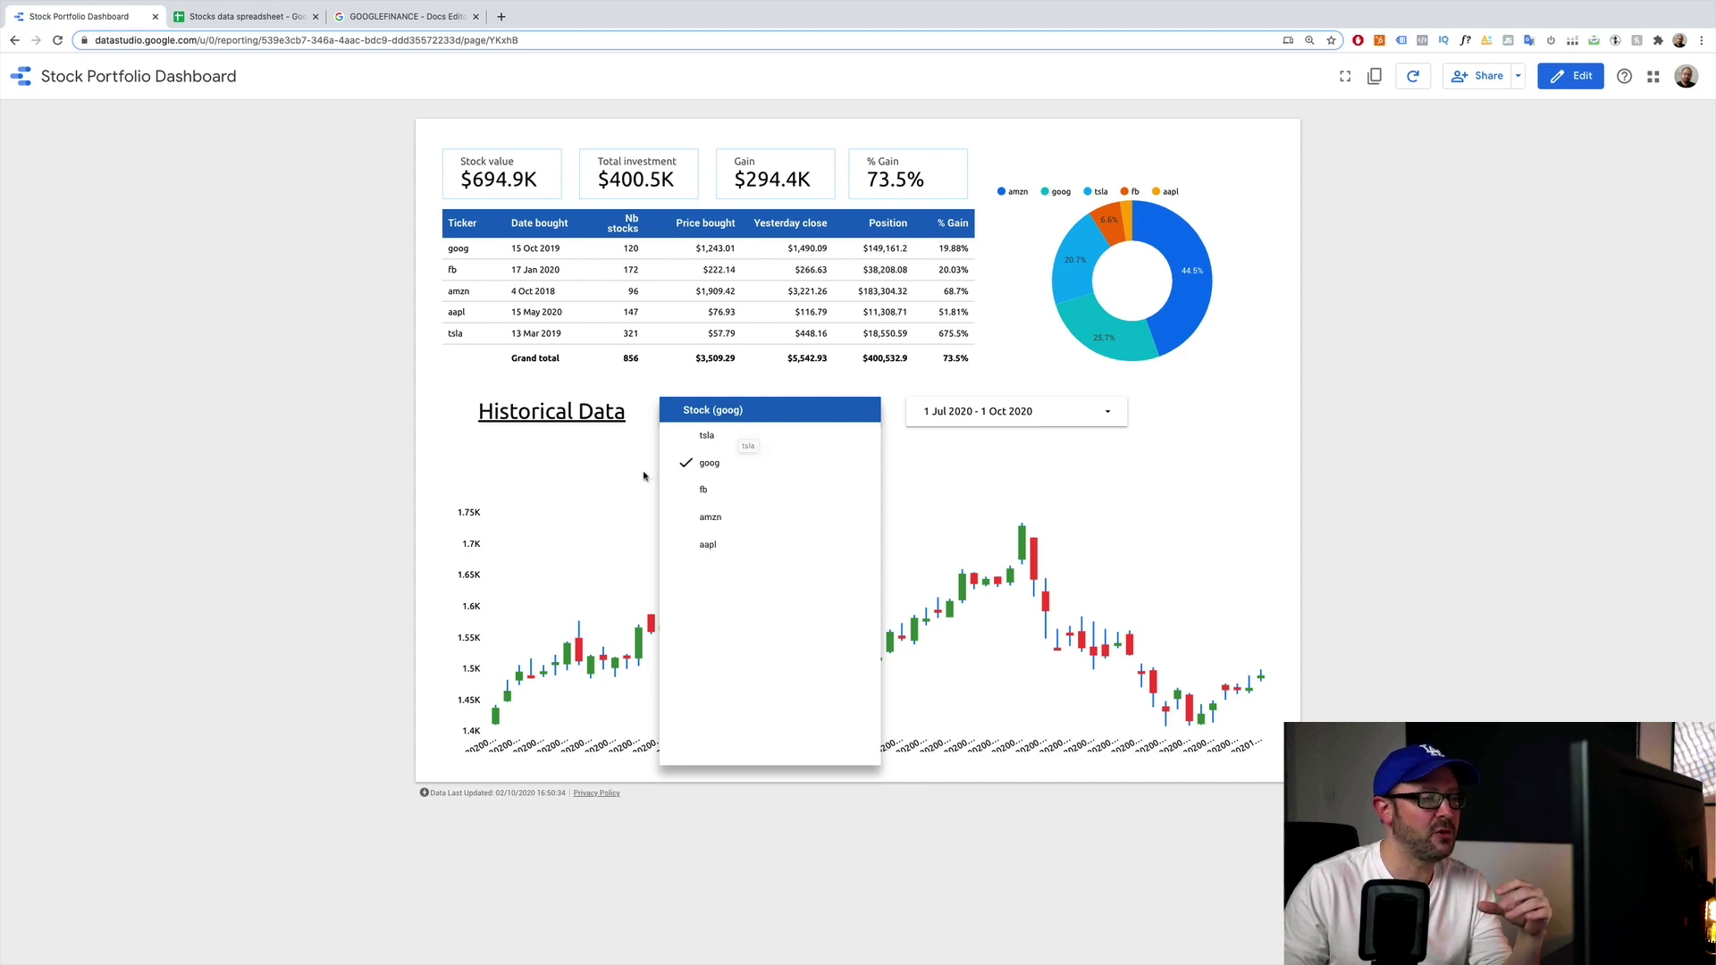
click(720, 437)
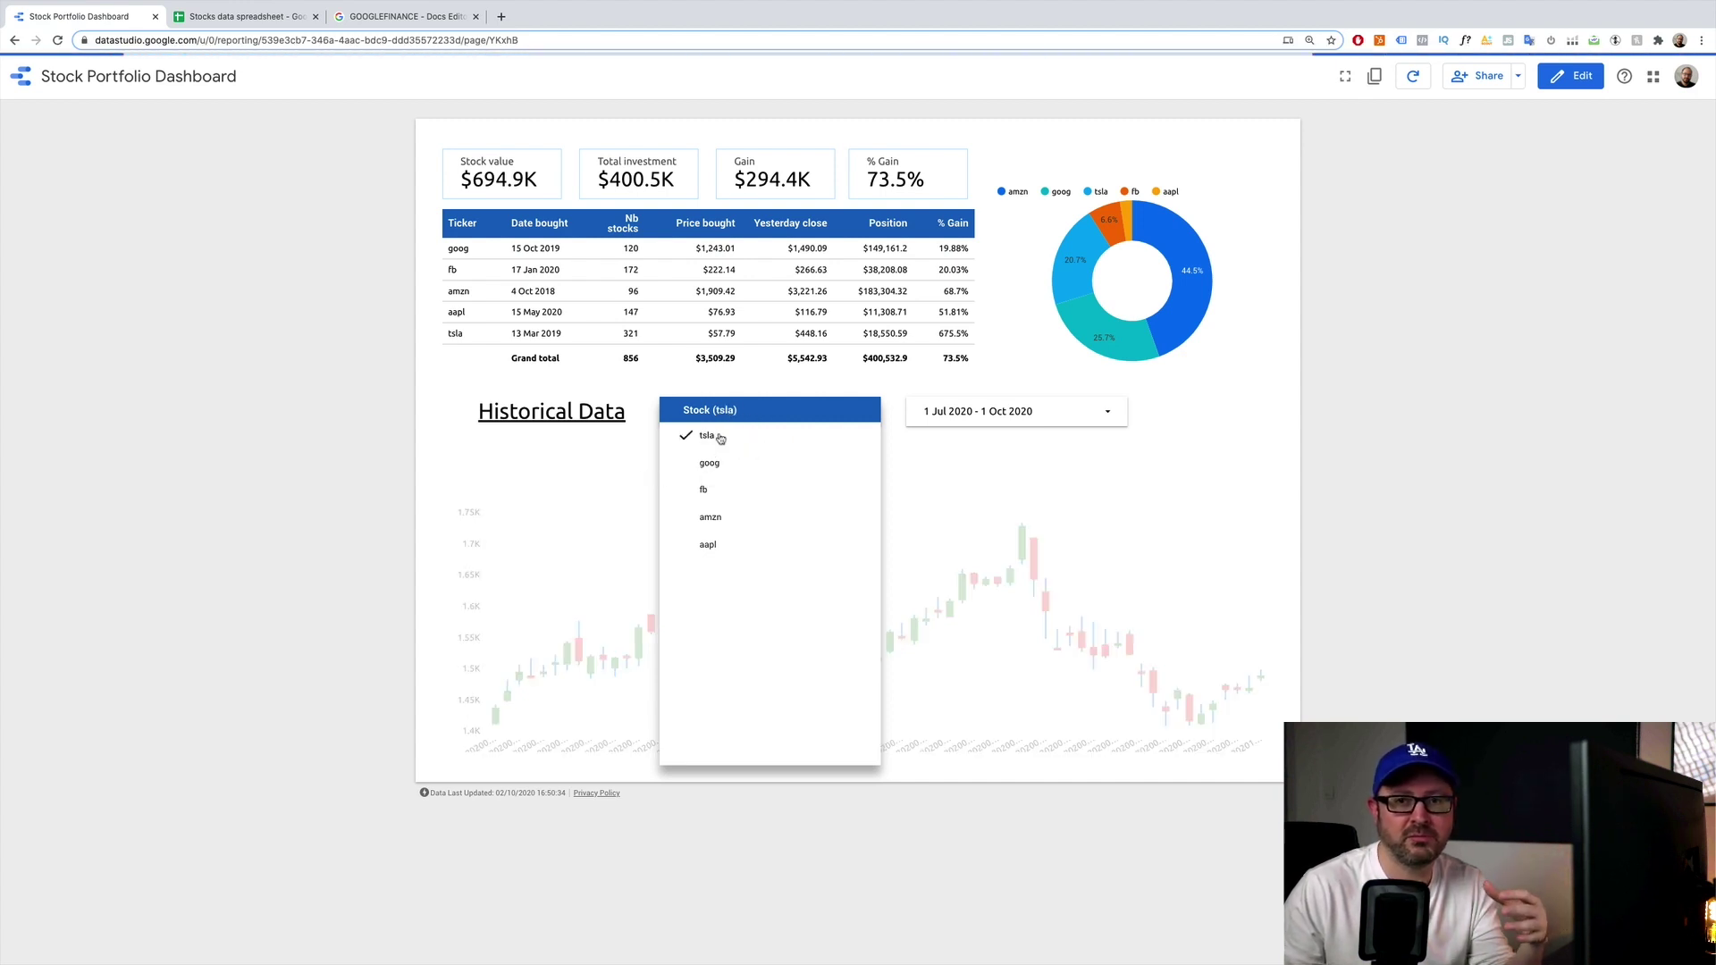
click(708, 545)
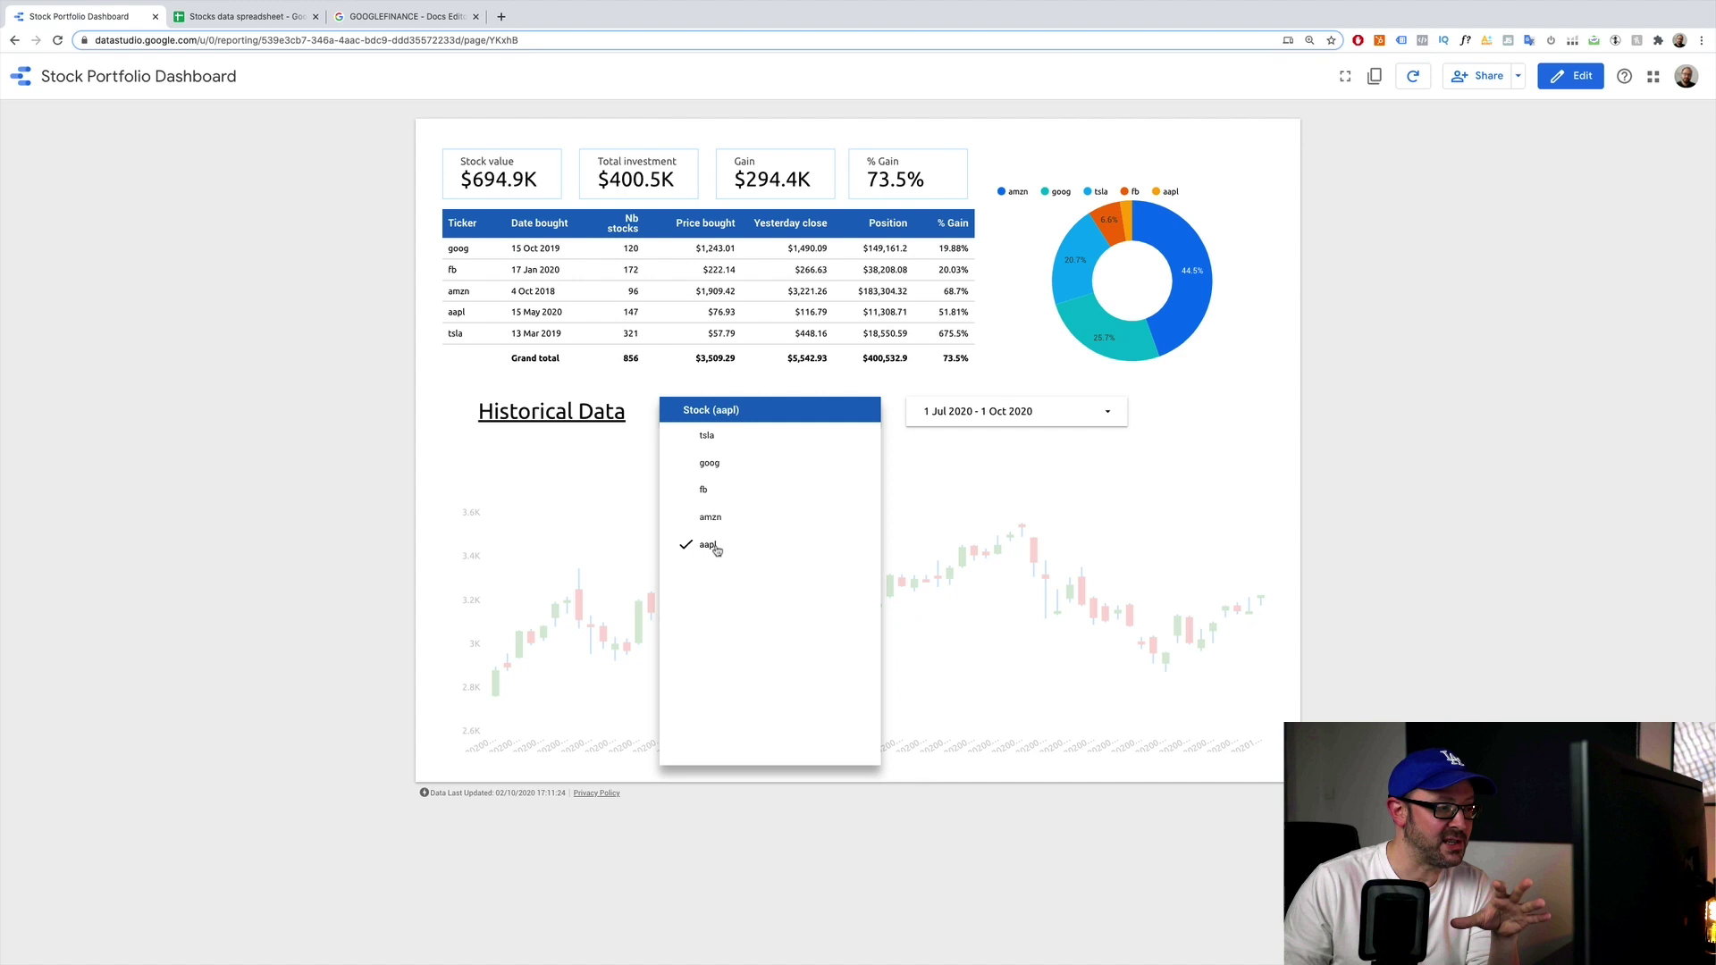
click(954, 460)
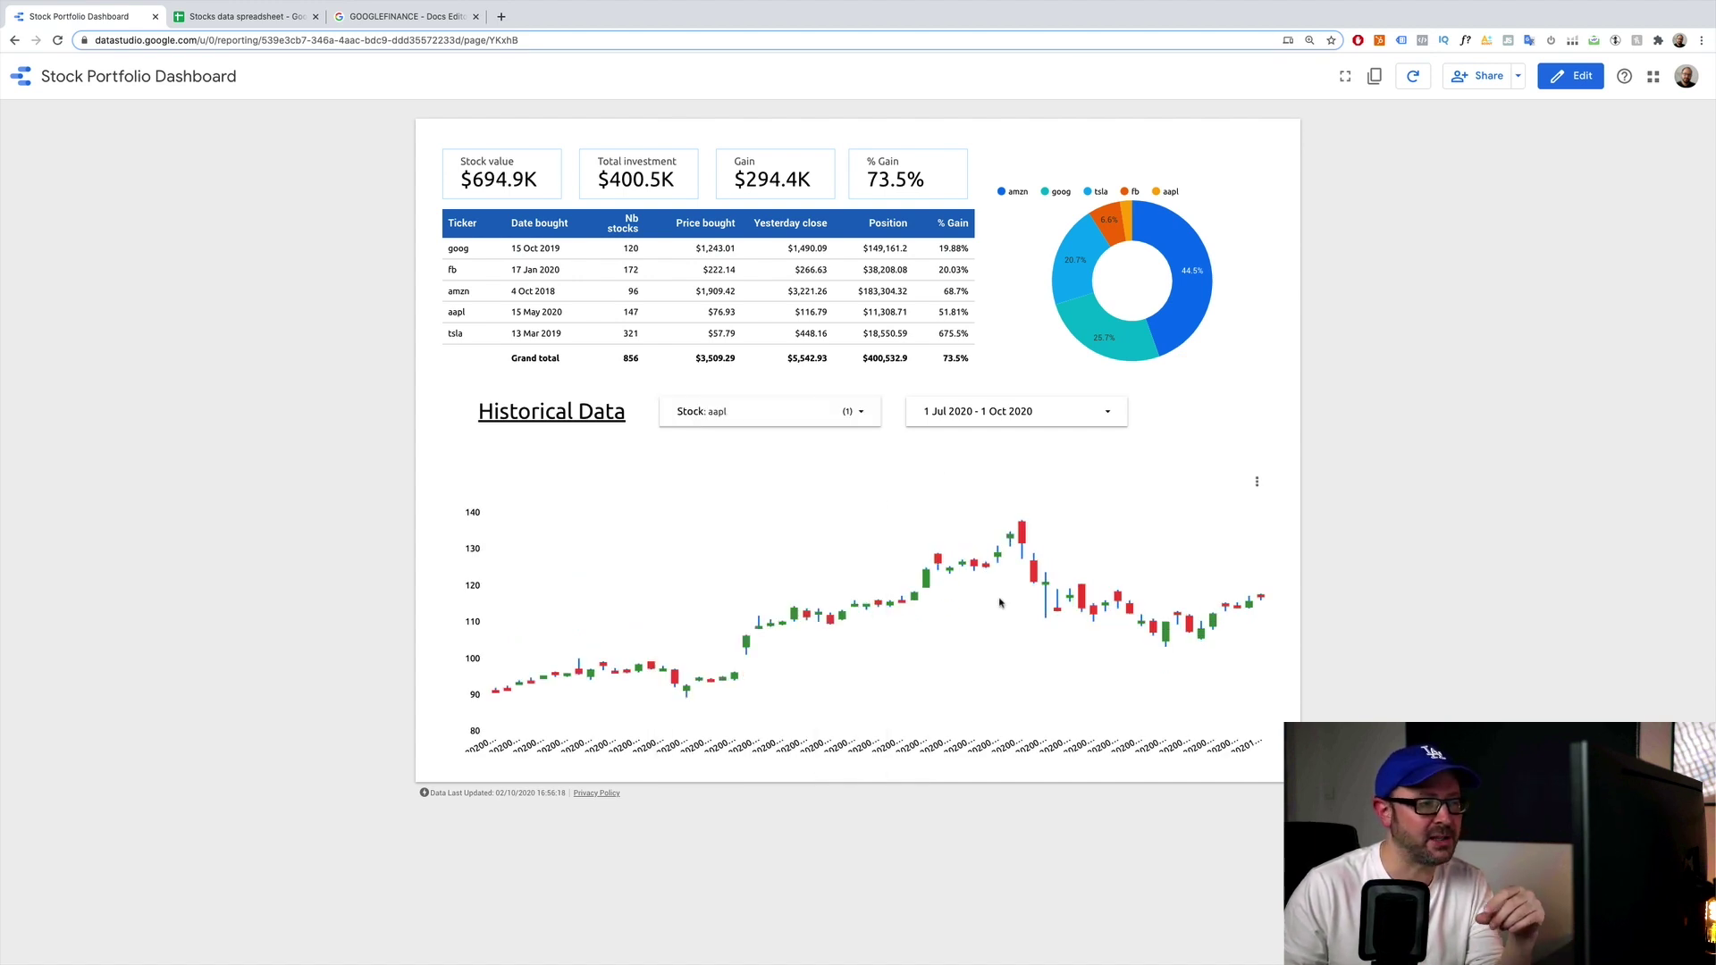
click(1019, 414)
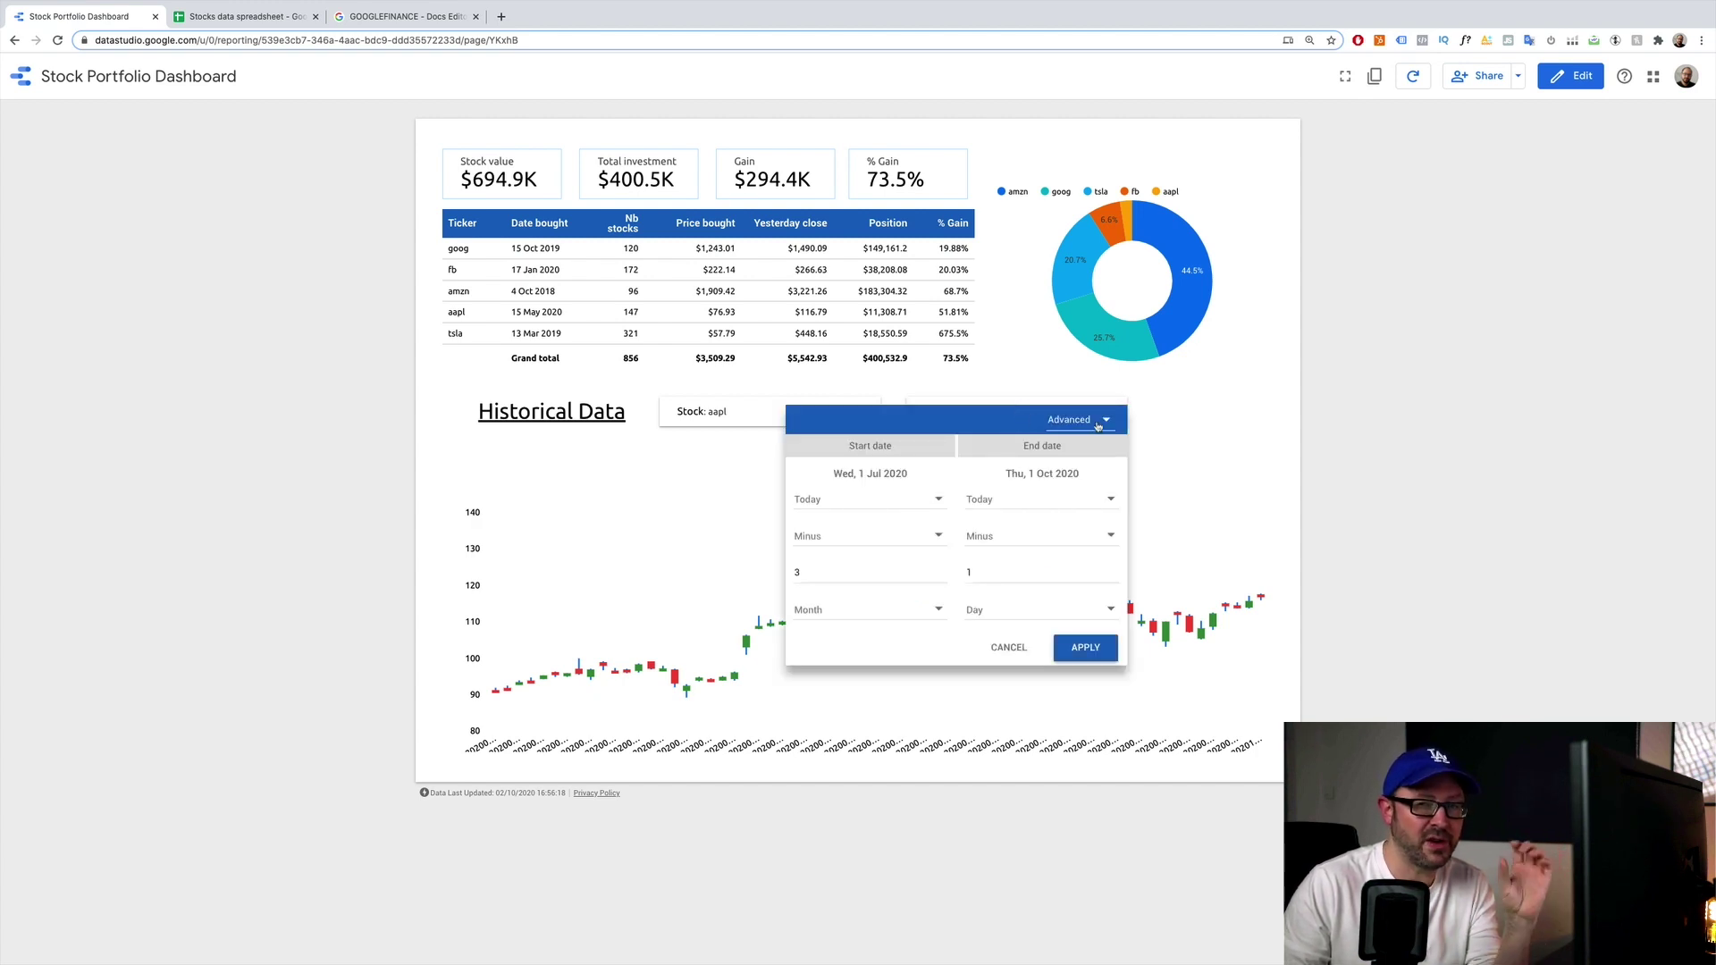
- Keep the Auto date range preset (1 Jul – 1 Oct 2020) and close the date range picker
click(1096, 421)
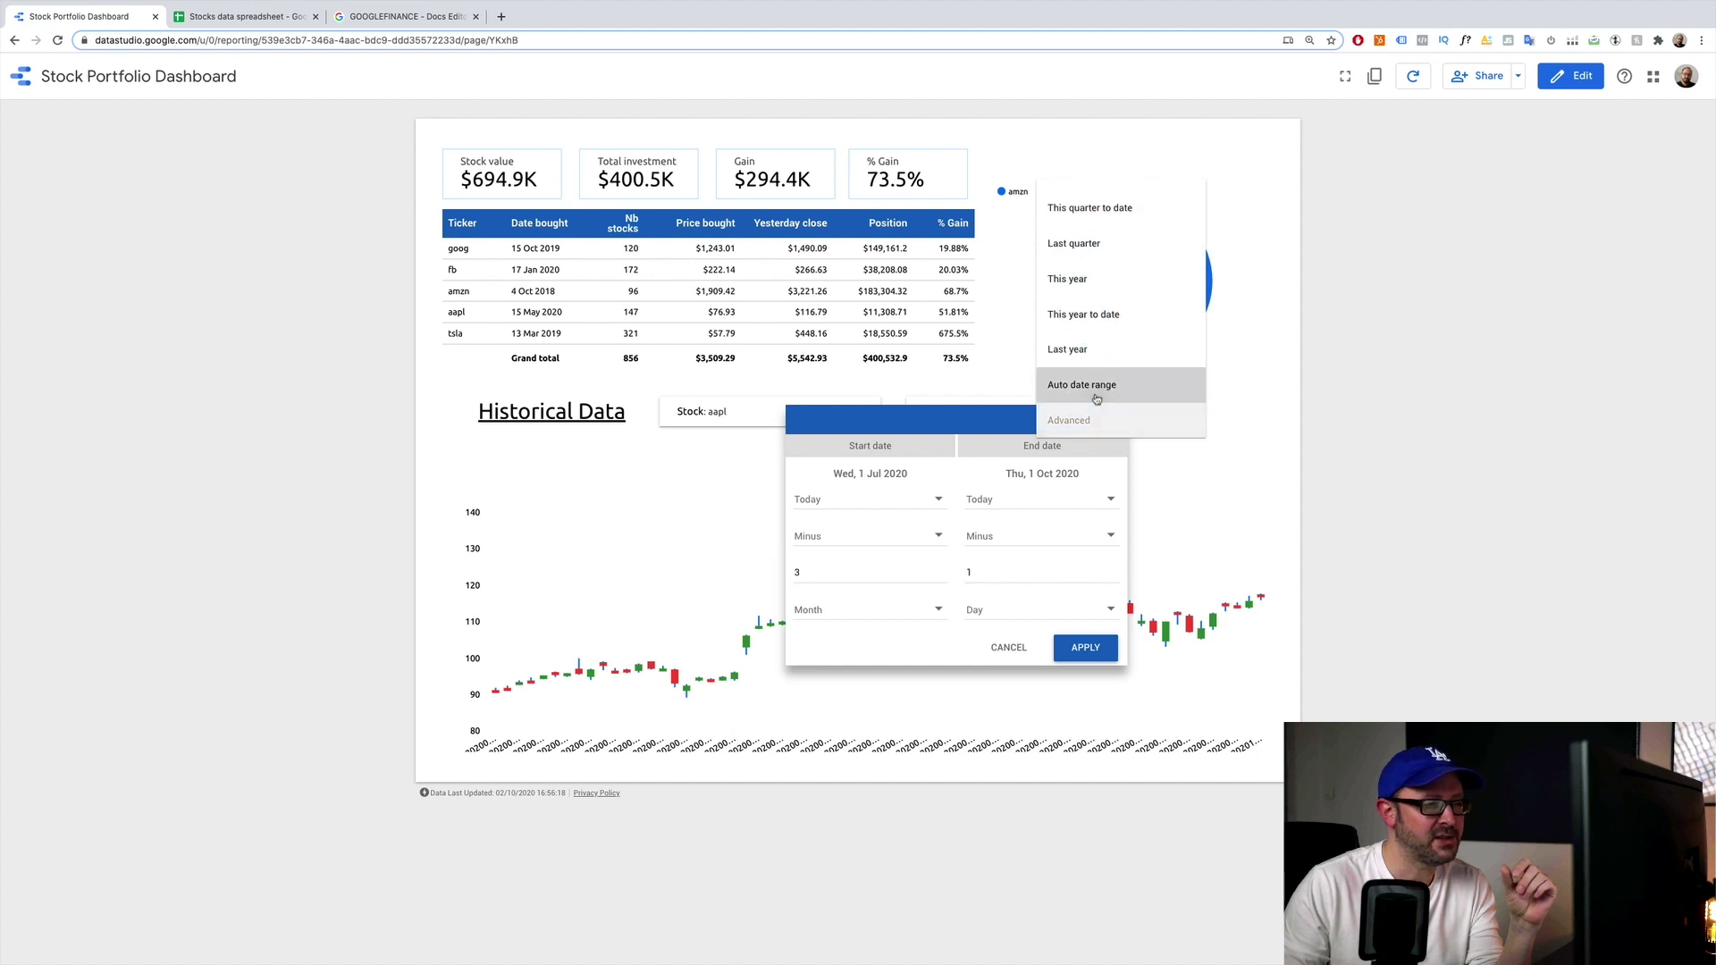
click(1096, 385)
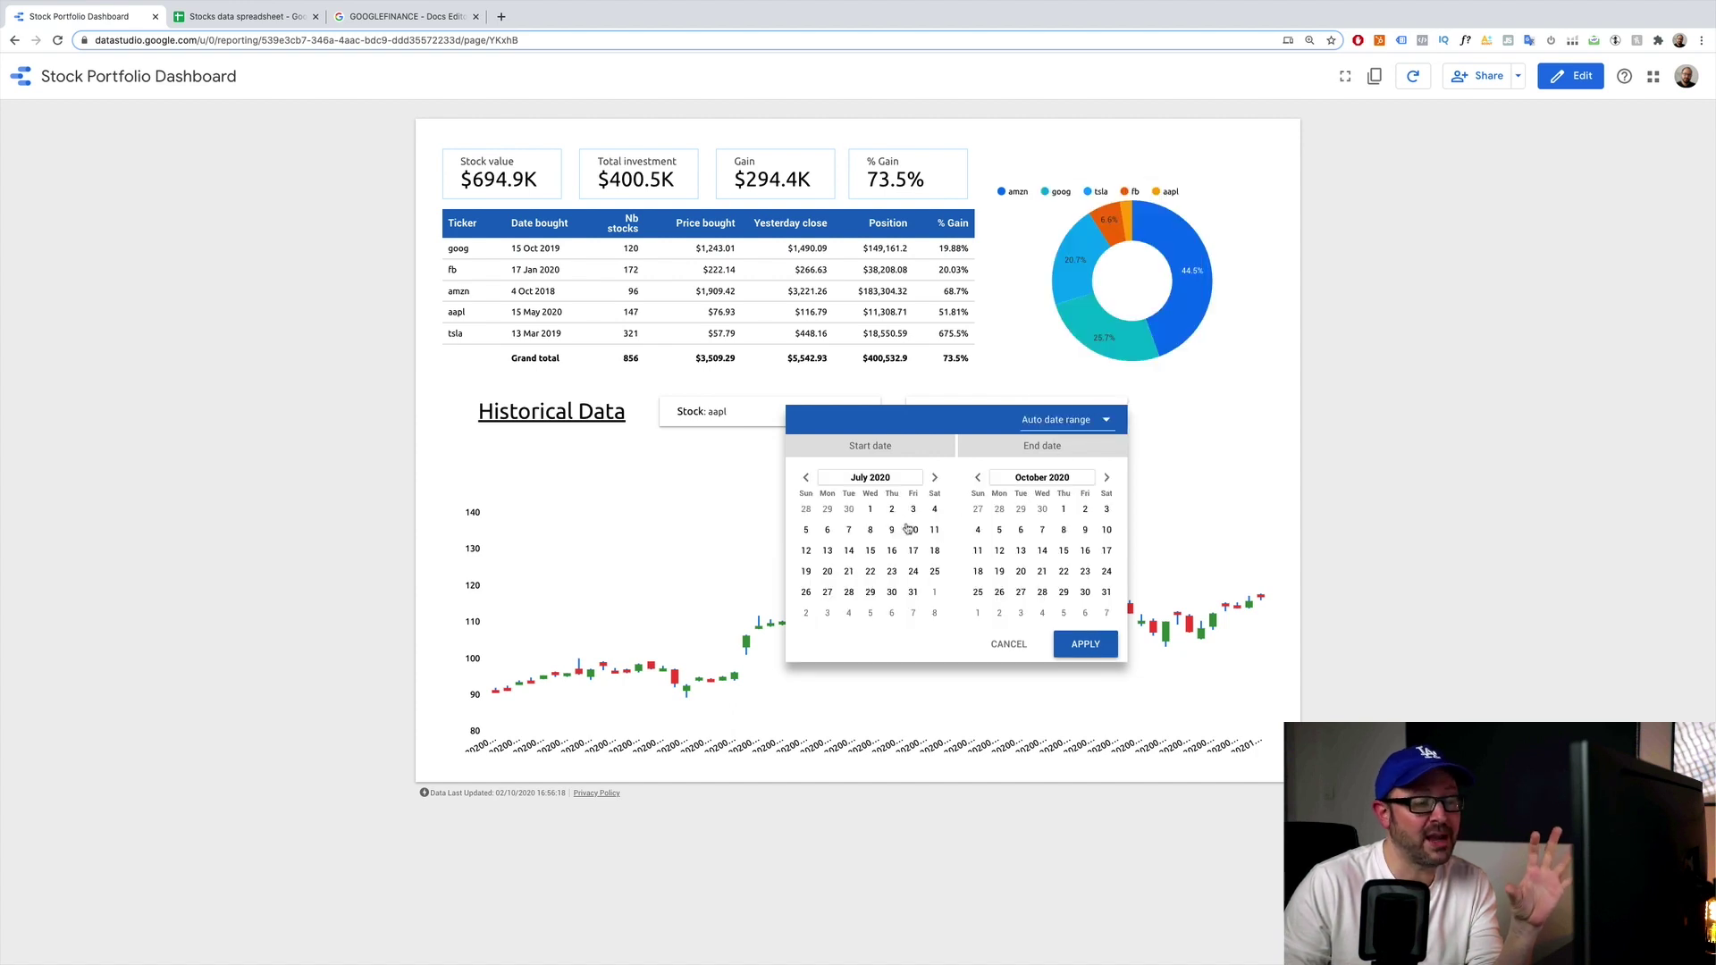
click(1105, 420)
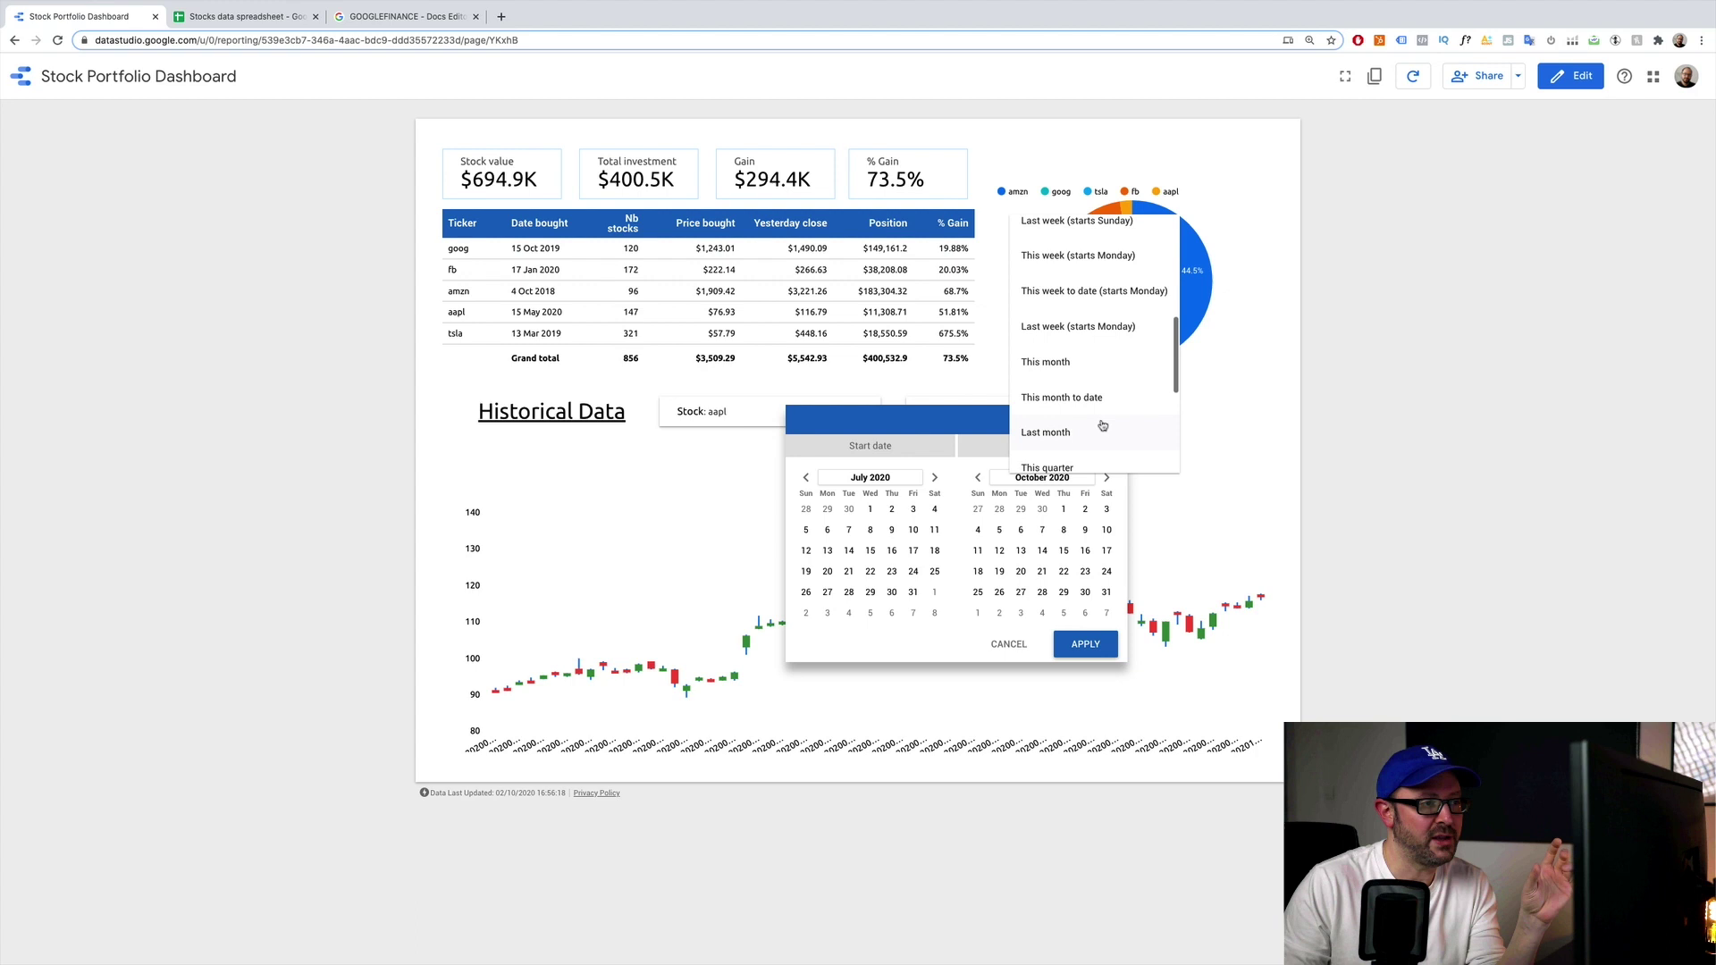
scroll(1102, 426, up, 8)
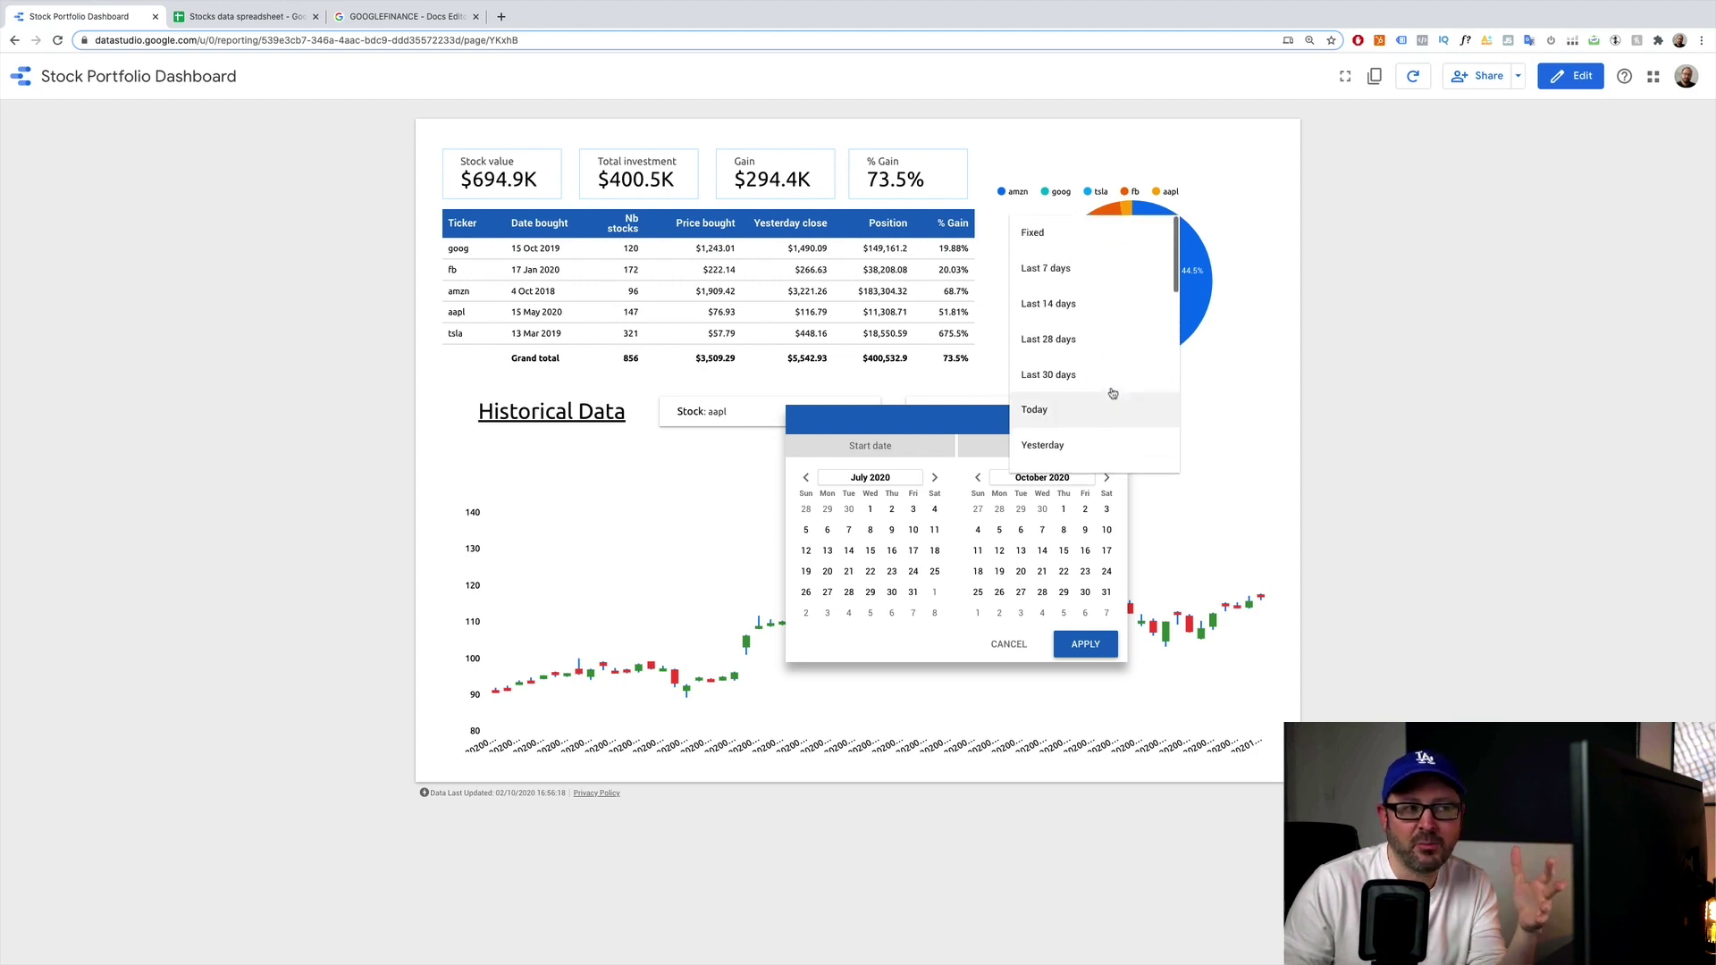
scroll(1113, 389, down, 6)
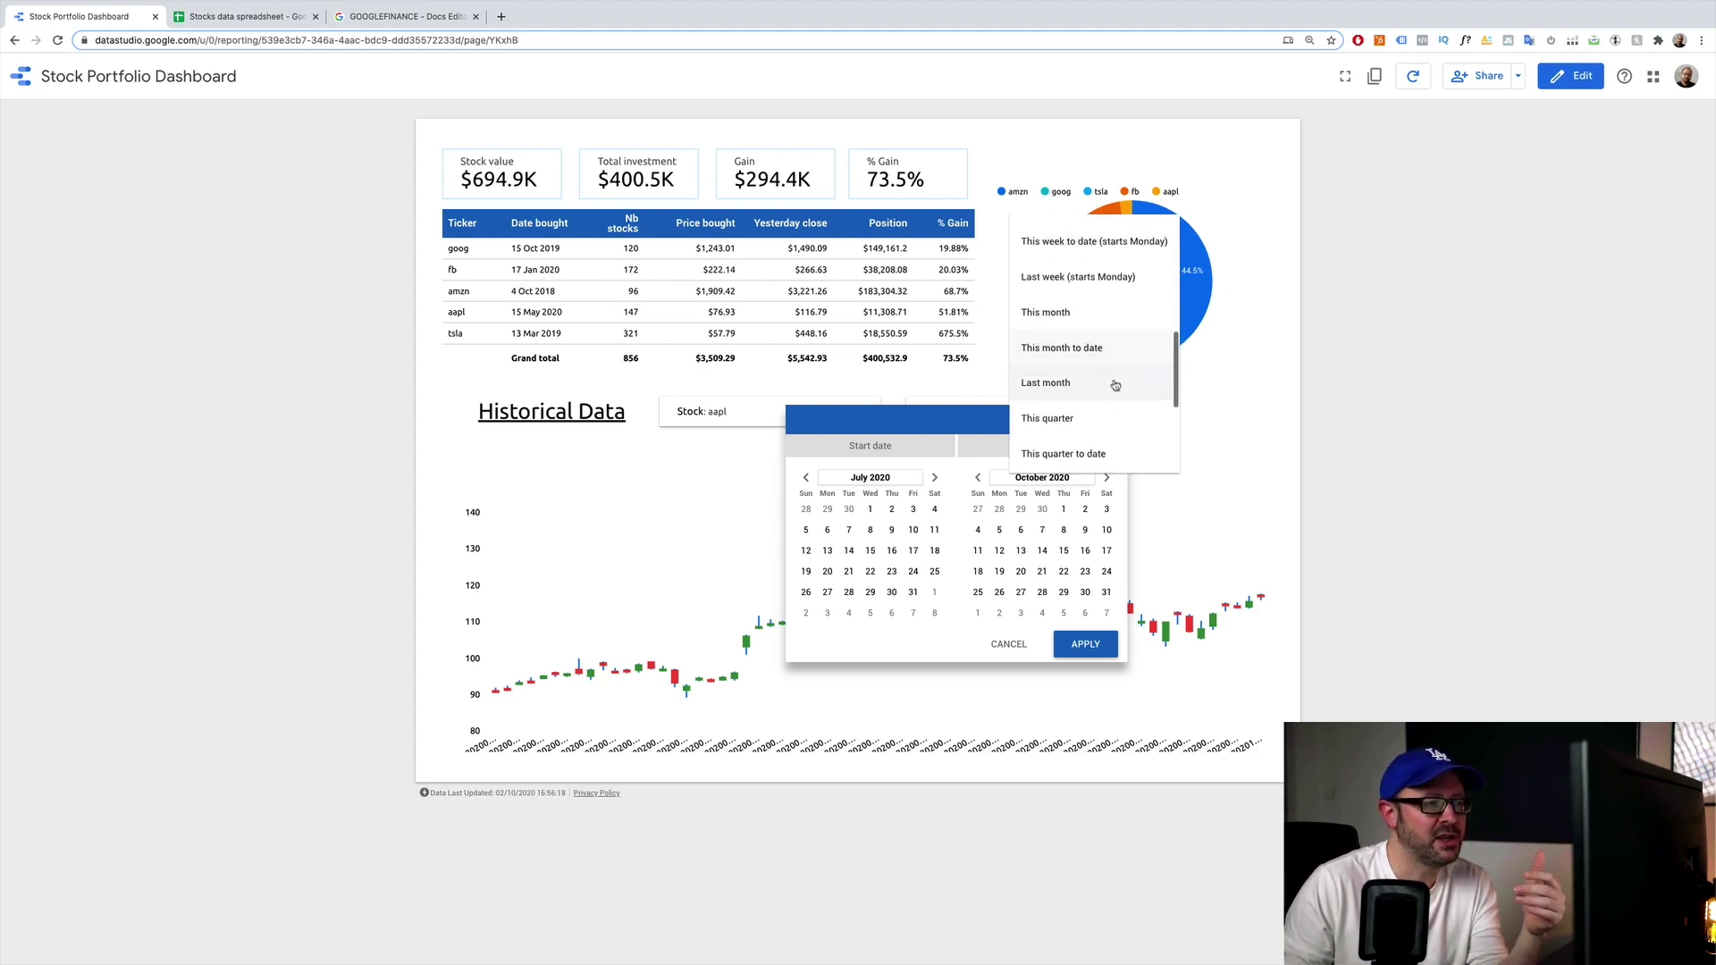
scroll(1115, 385, down, 5)
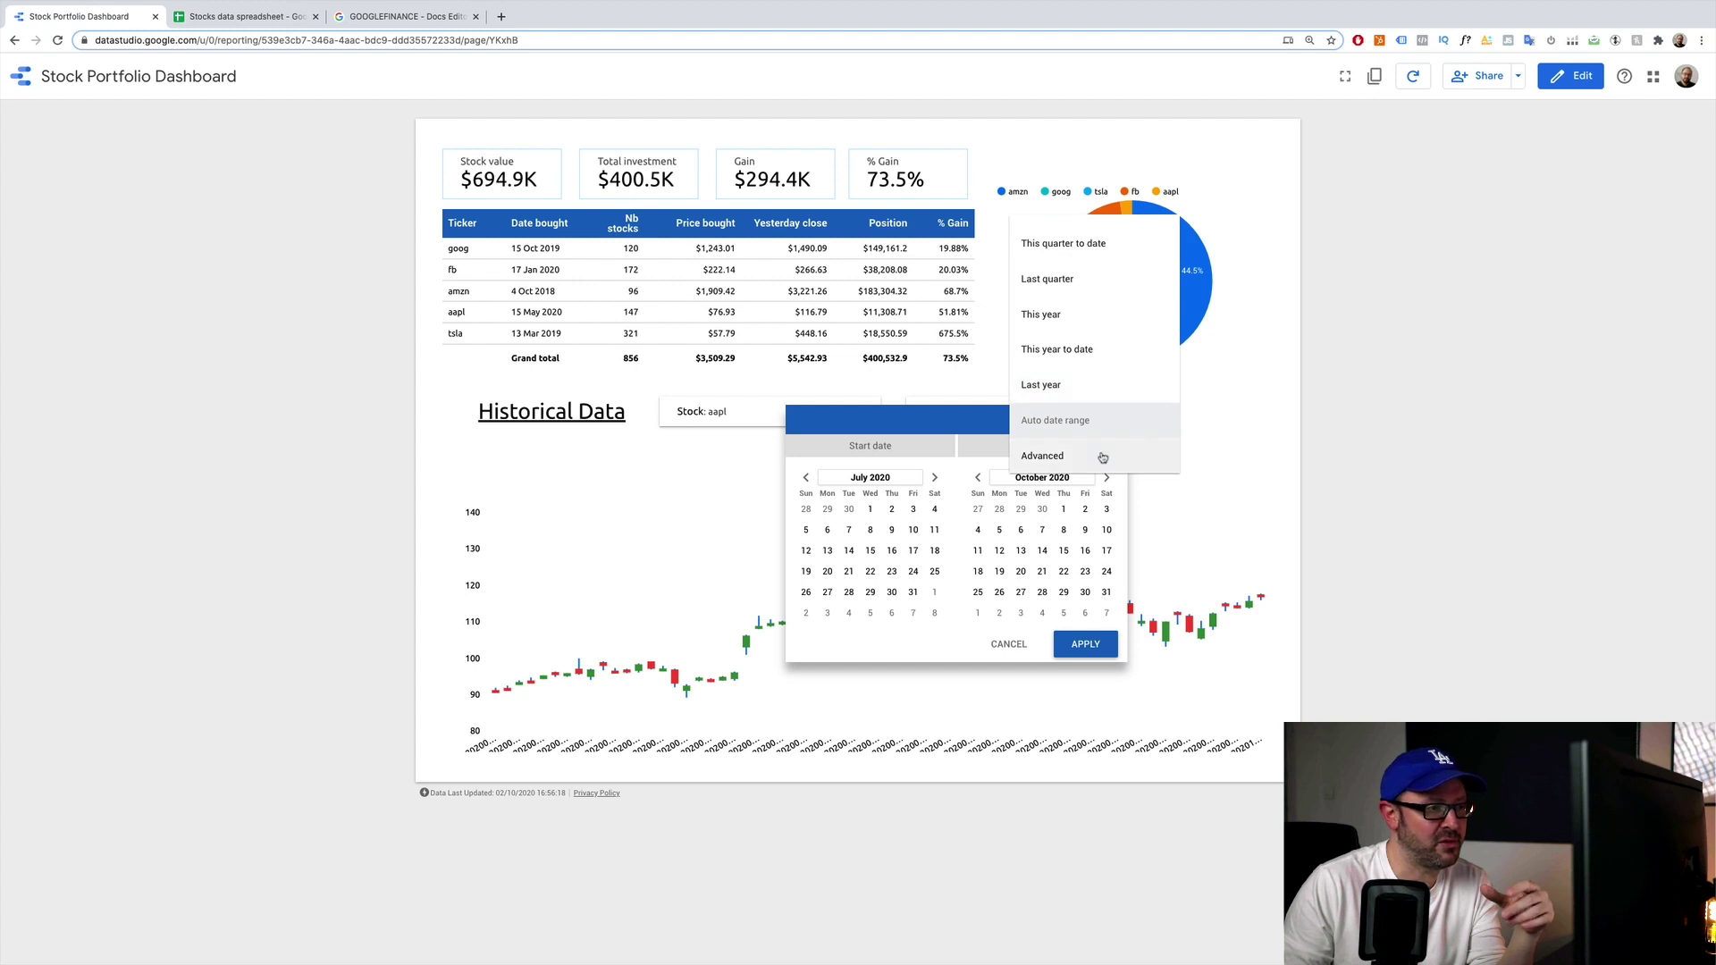
click(1099, 423)
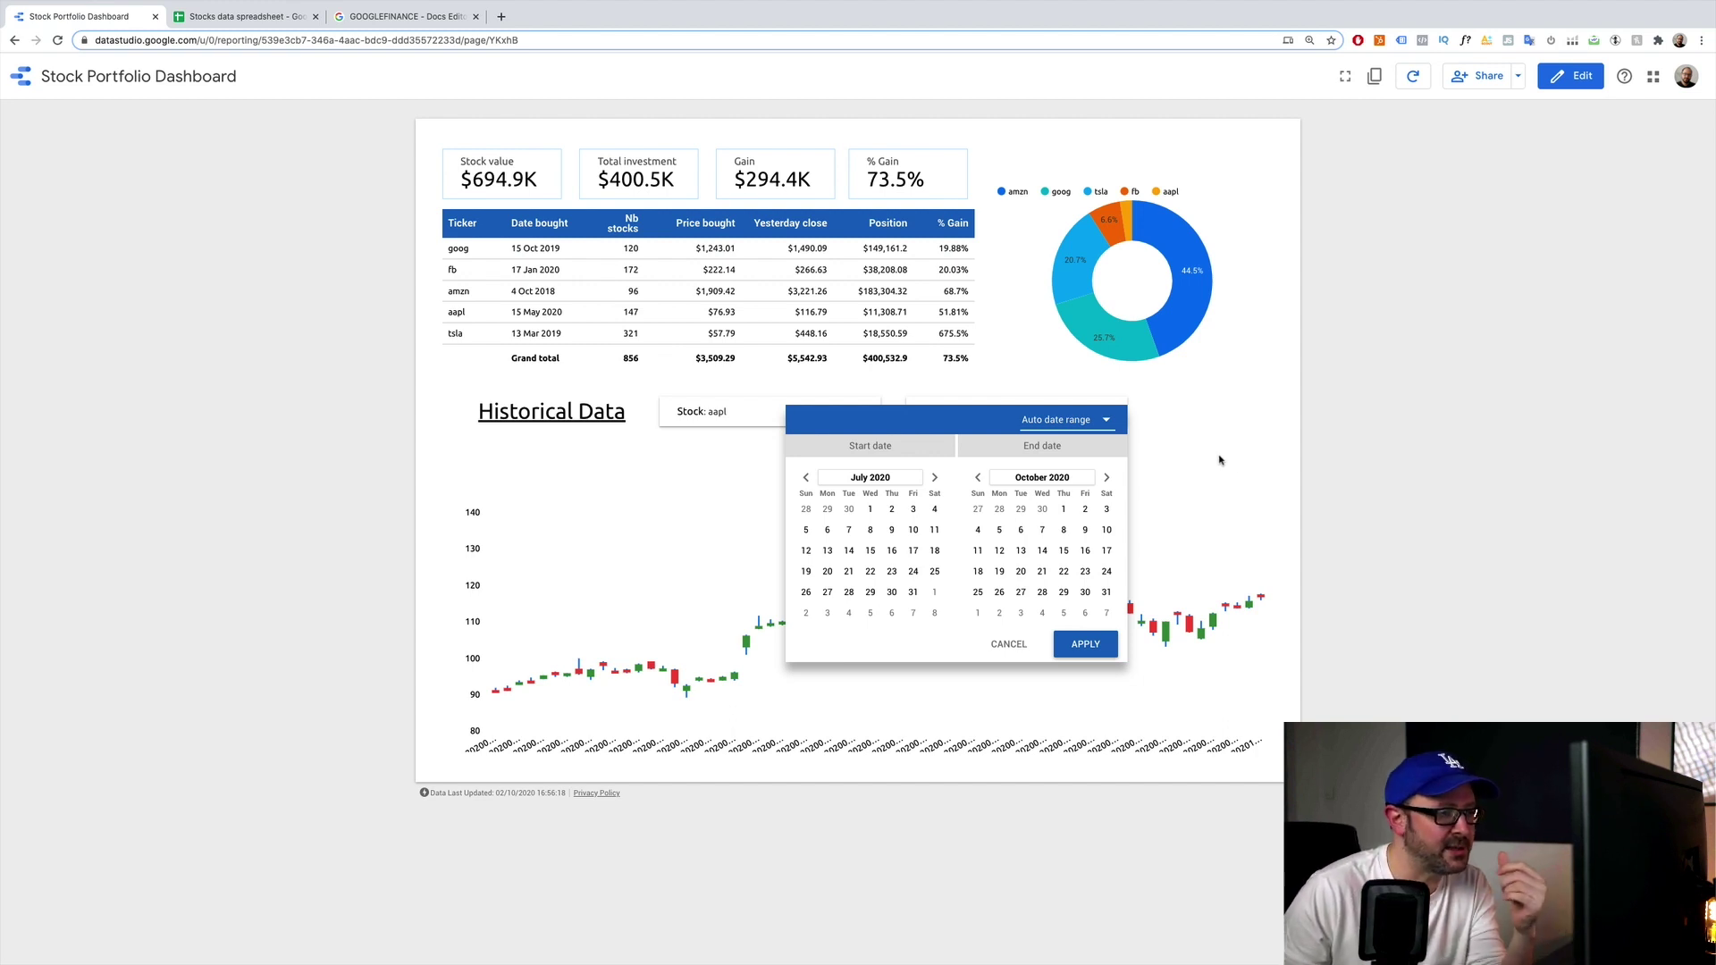
click(1221, 460)
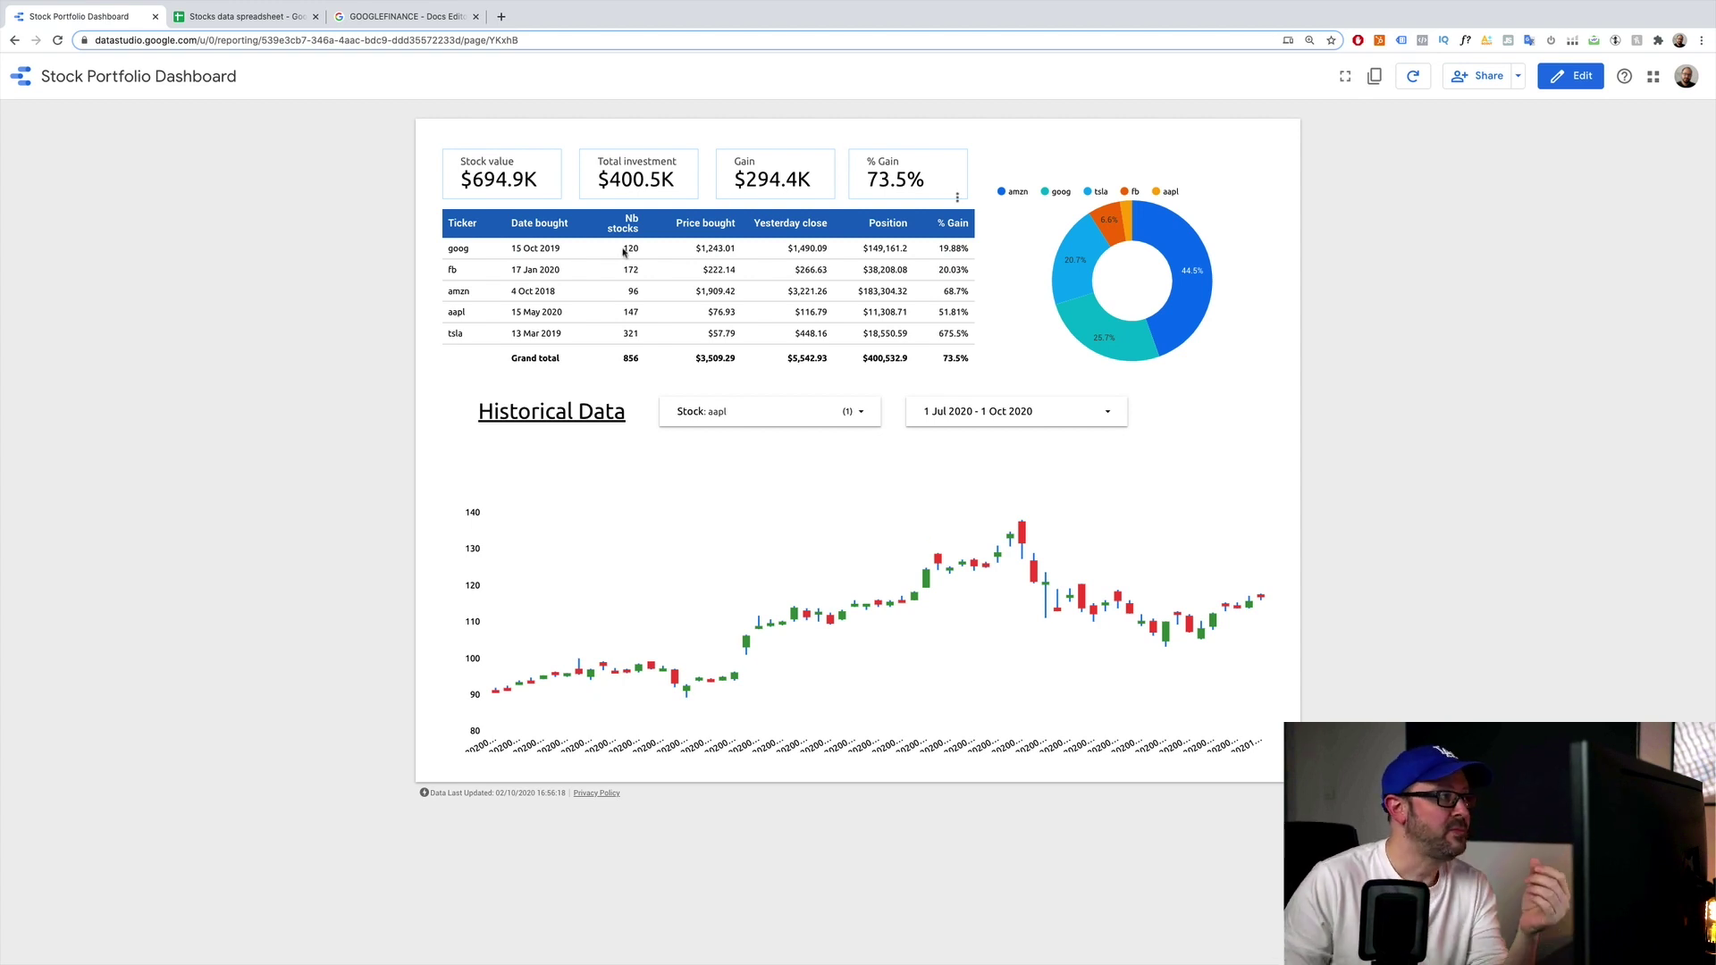
- Go to the GOOGLEFINANCE help article and highlight 'real-time data' under Syntax
click(419, 17)
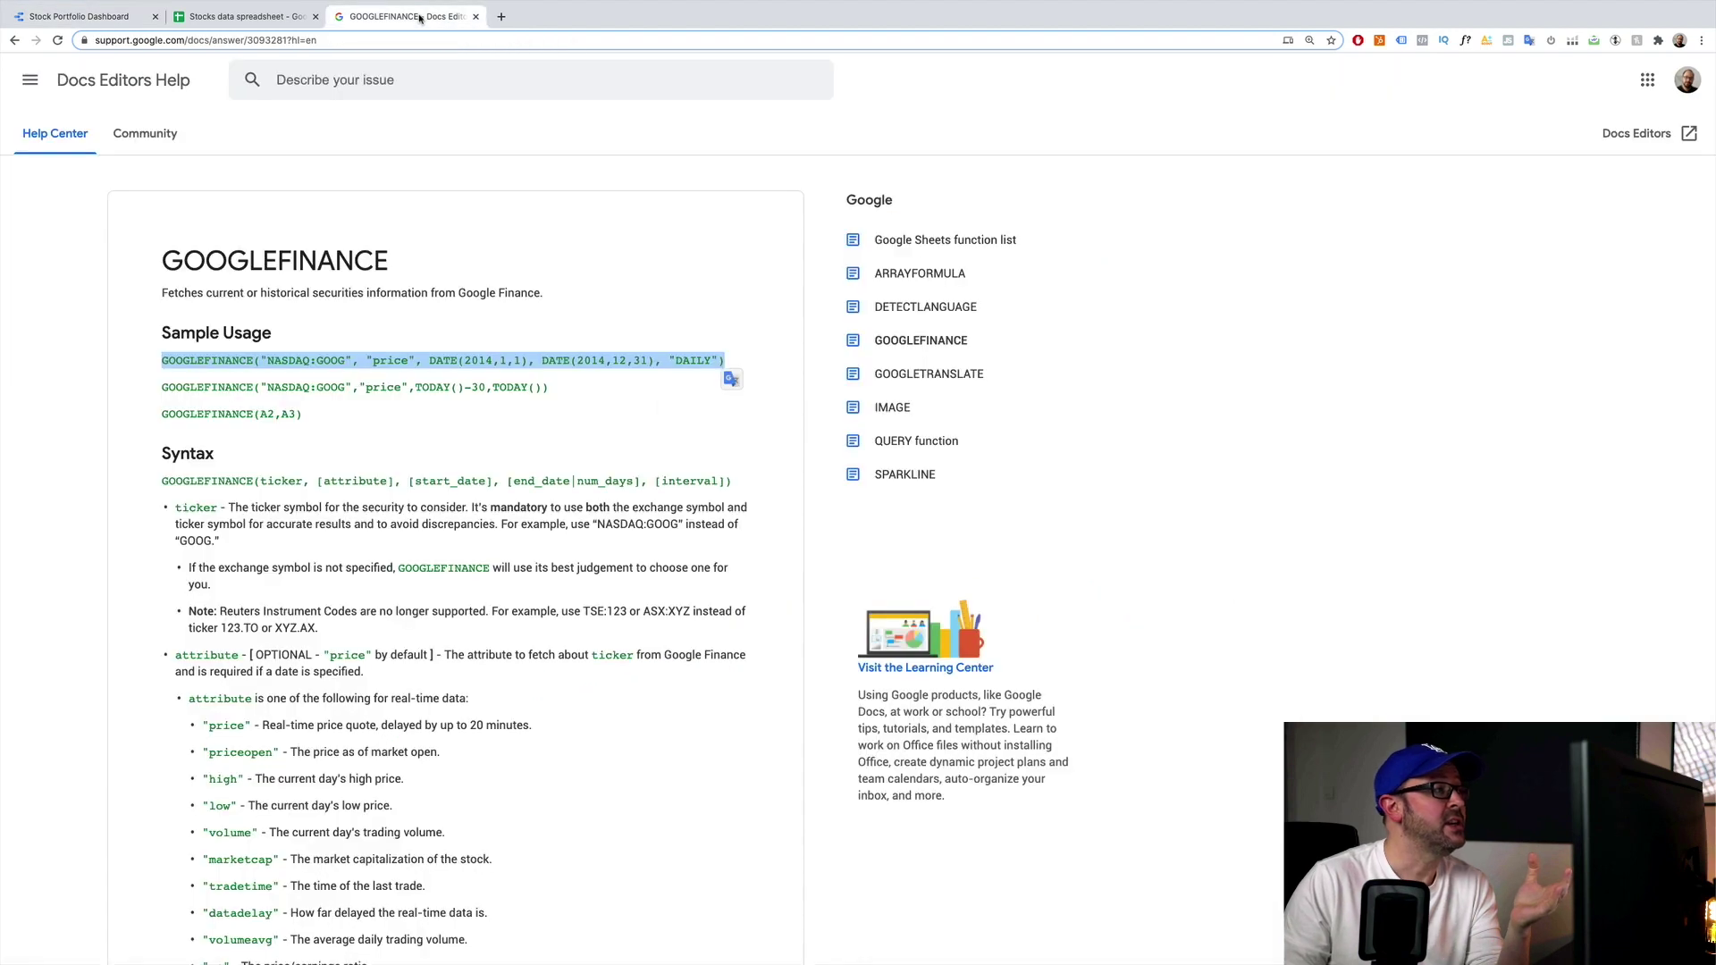
scroll(542, 251, down, 3)
scroll(543, 251, up, 3)
scroll(543, 251, up, 1)
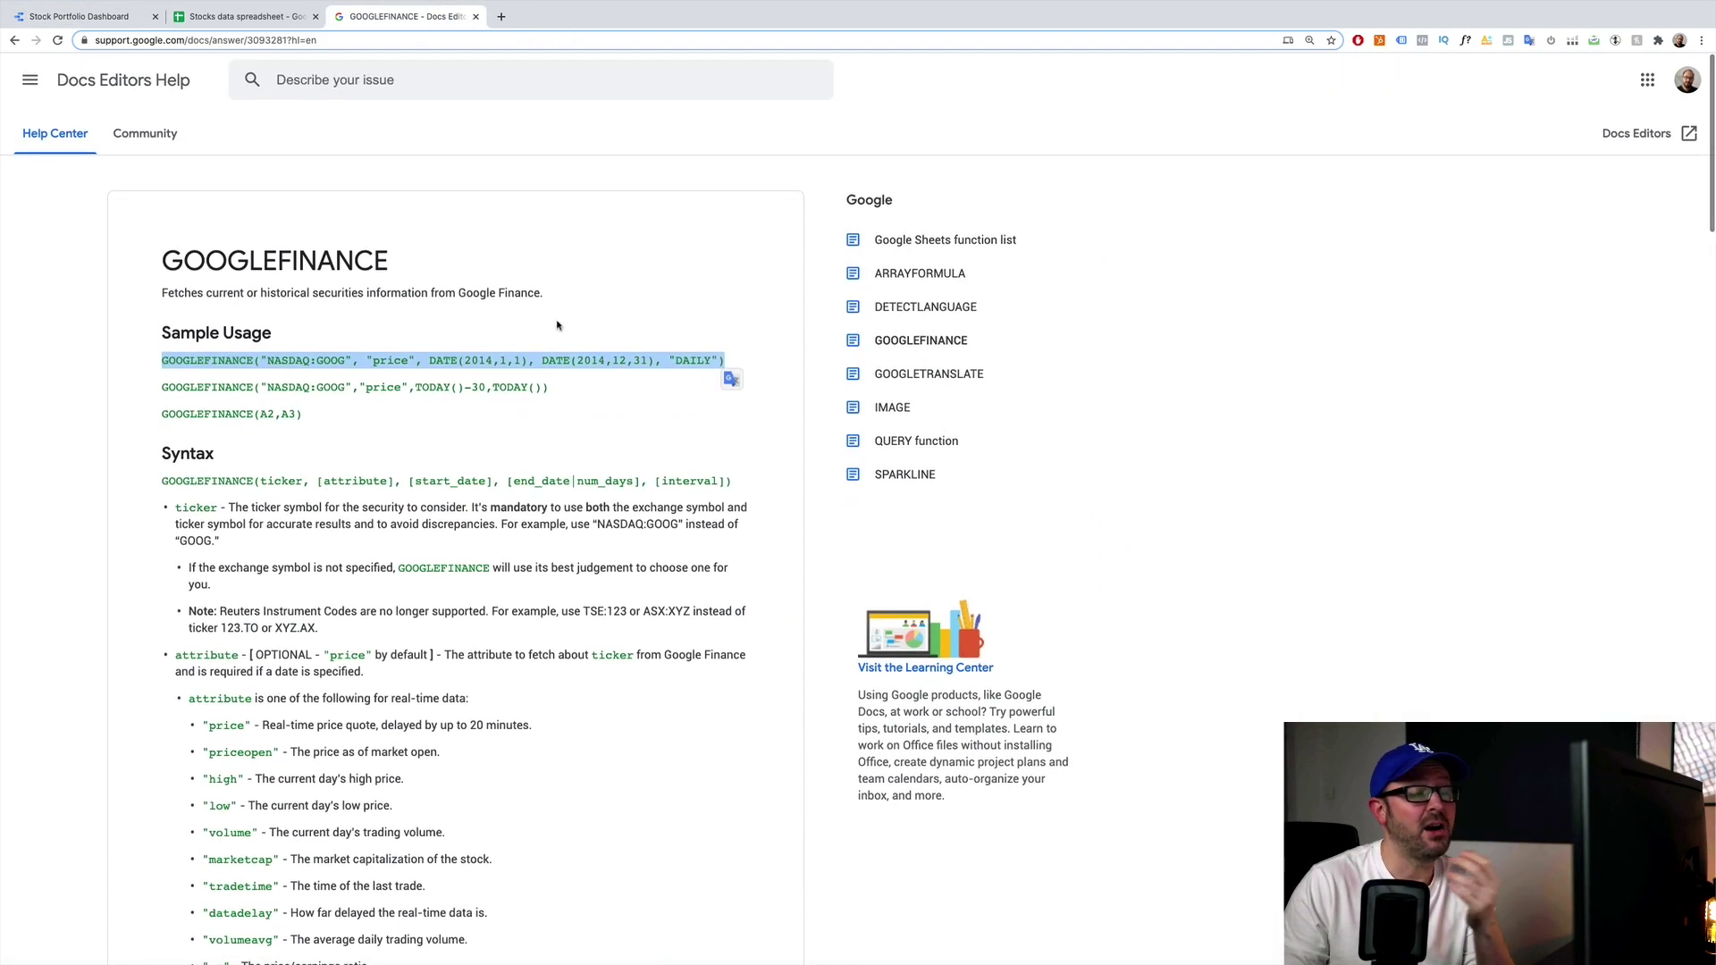
click(556, 325)
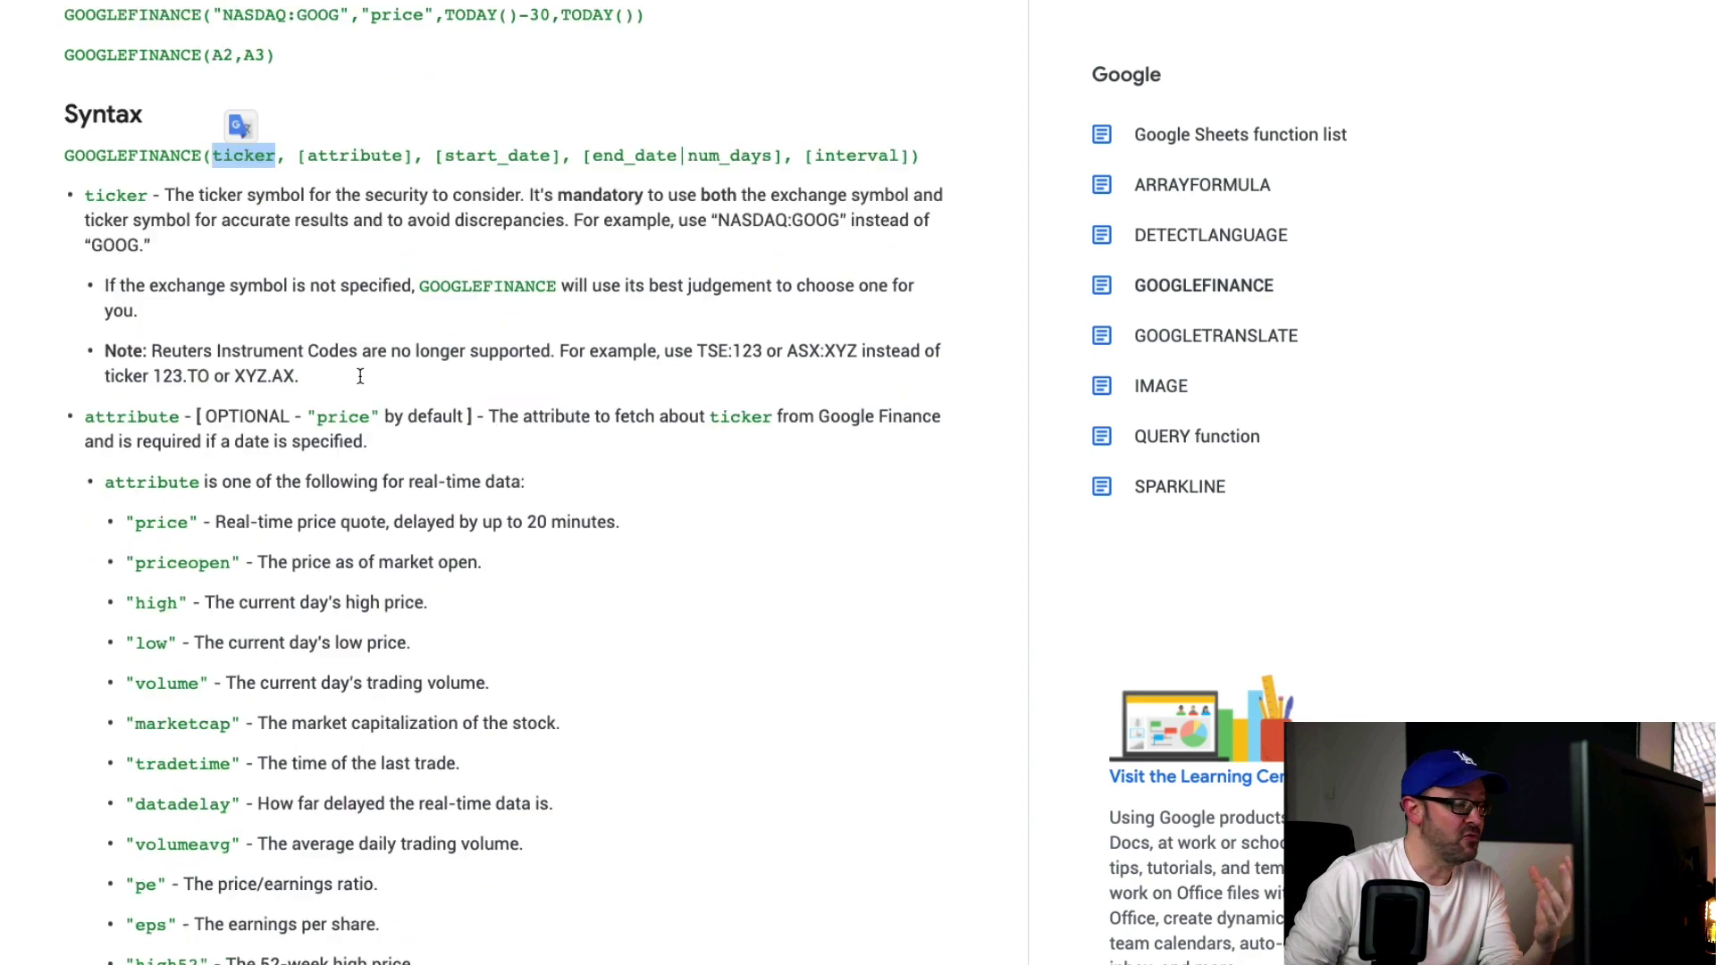
drag(409, 289, 521, 289)
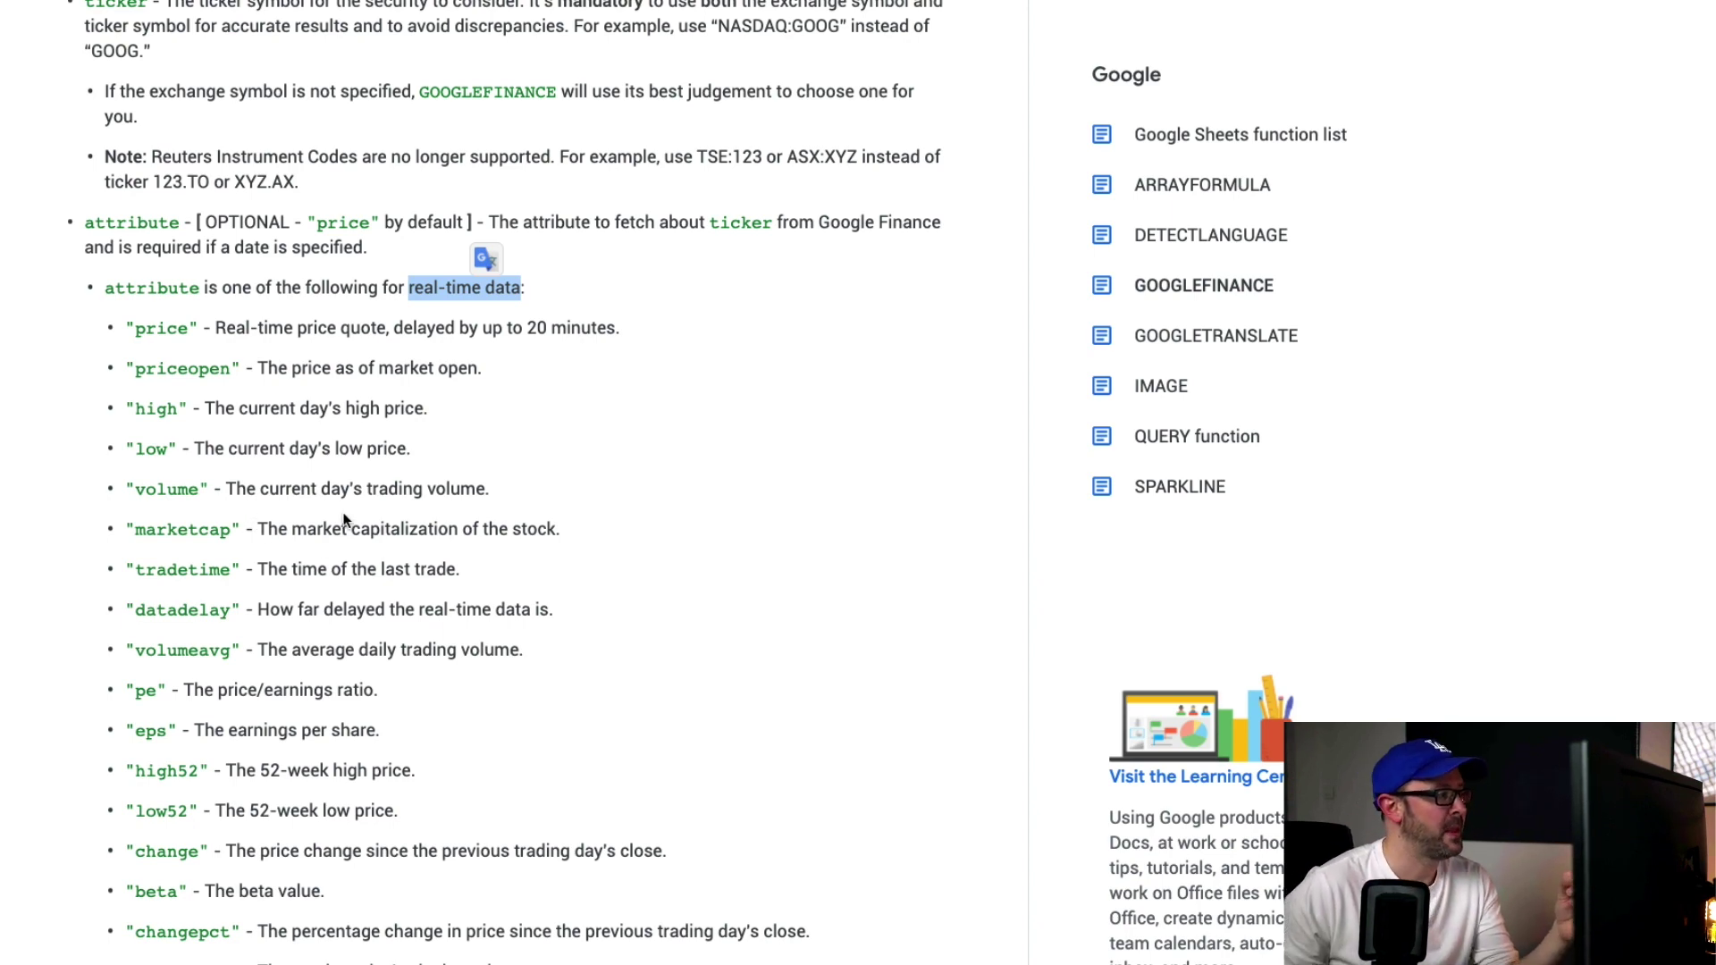
- Find the historical data attributes, highlighting 'historical data' and the 'all' attribute, then return to the top
scroll(343, 519, down, 7)
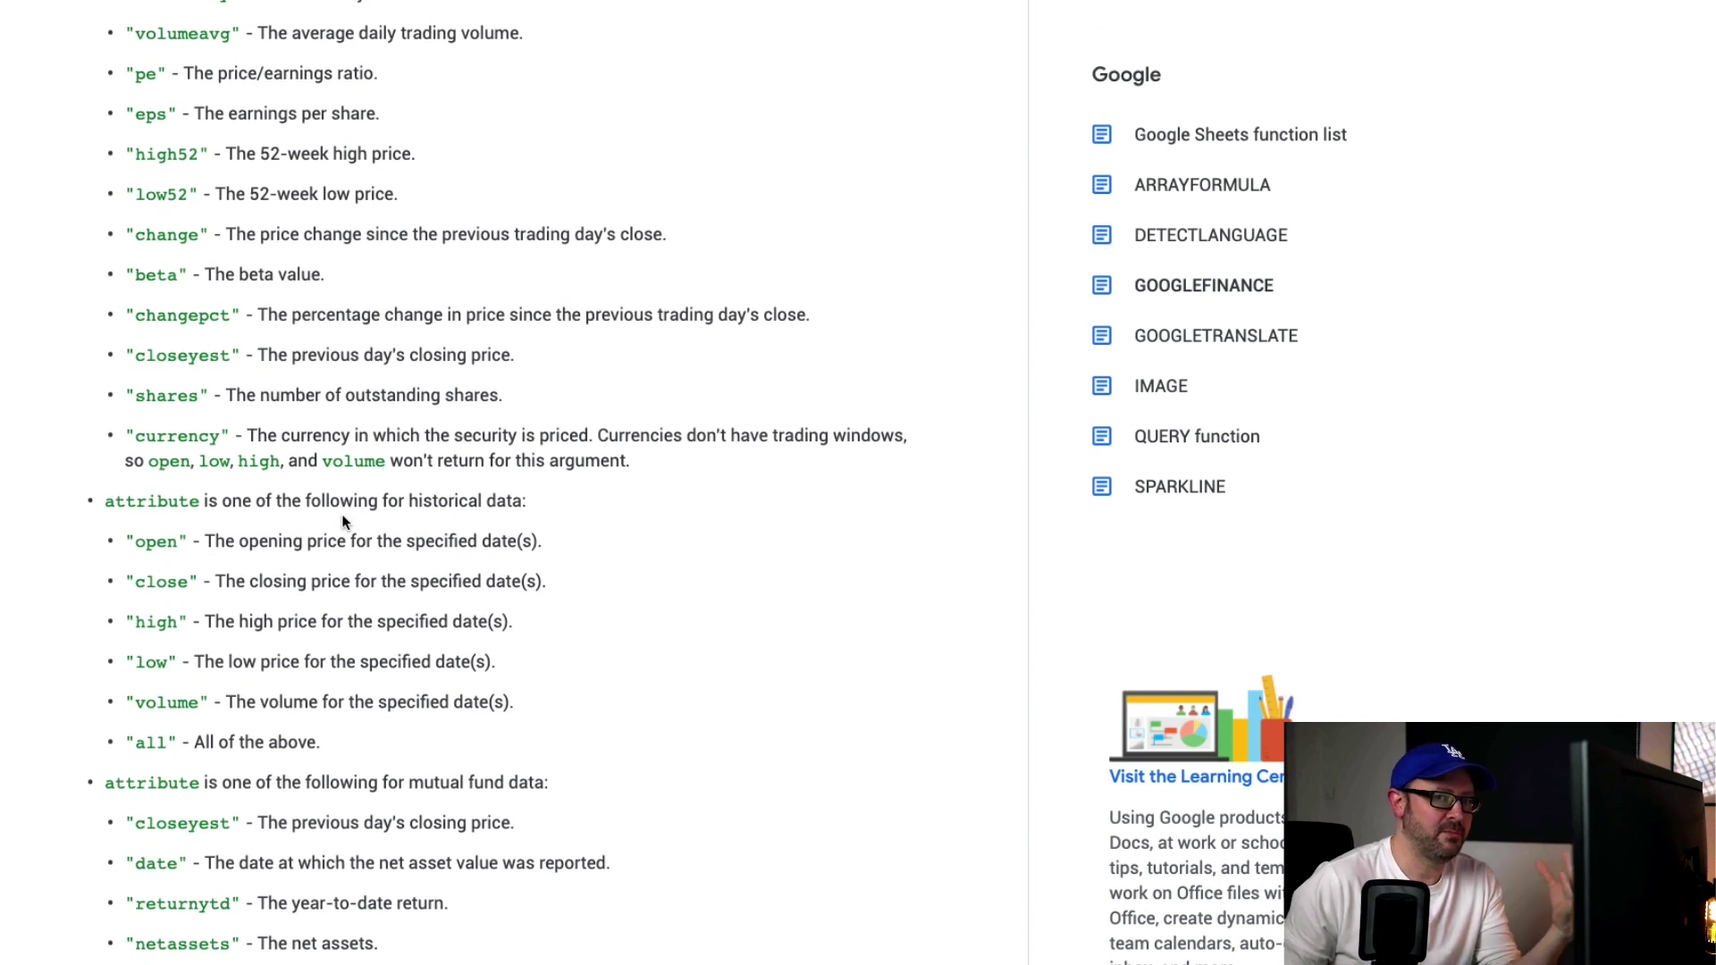
scroll(348, 516, down, 3)
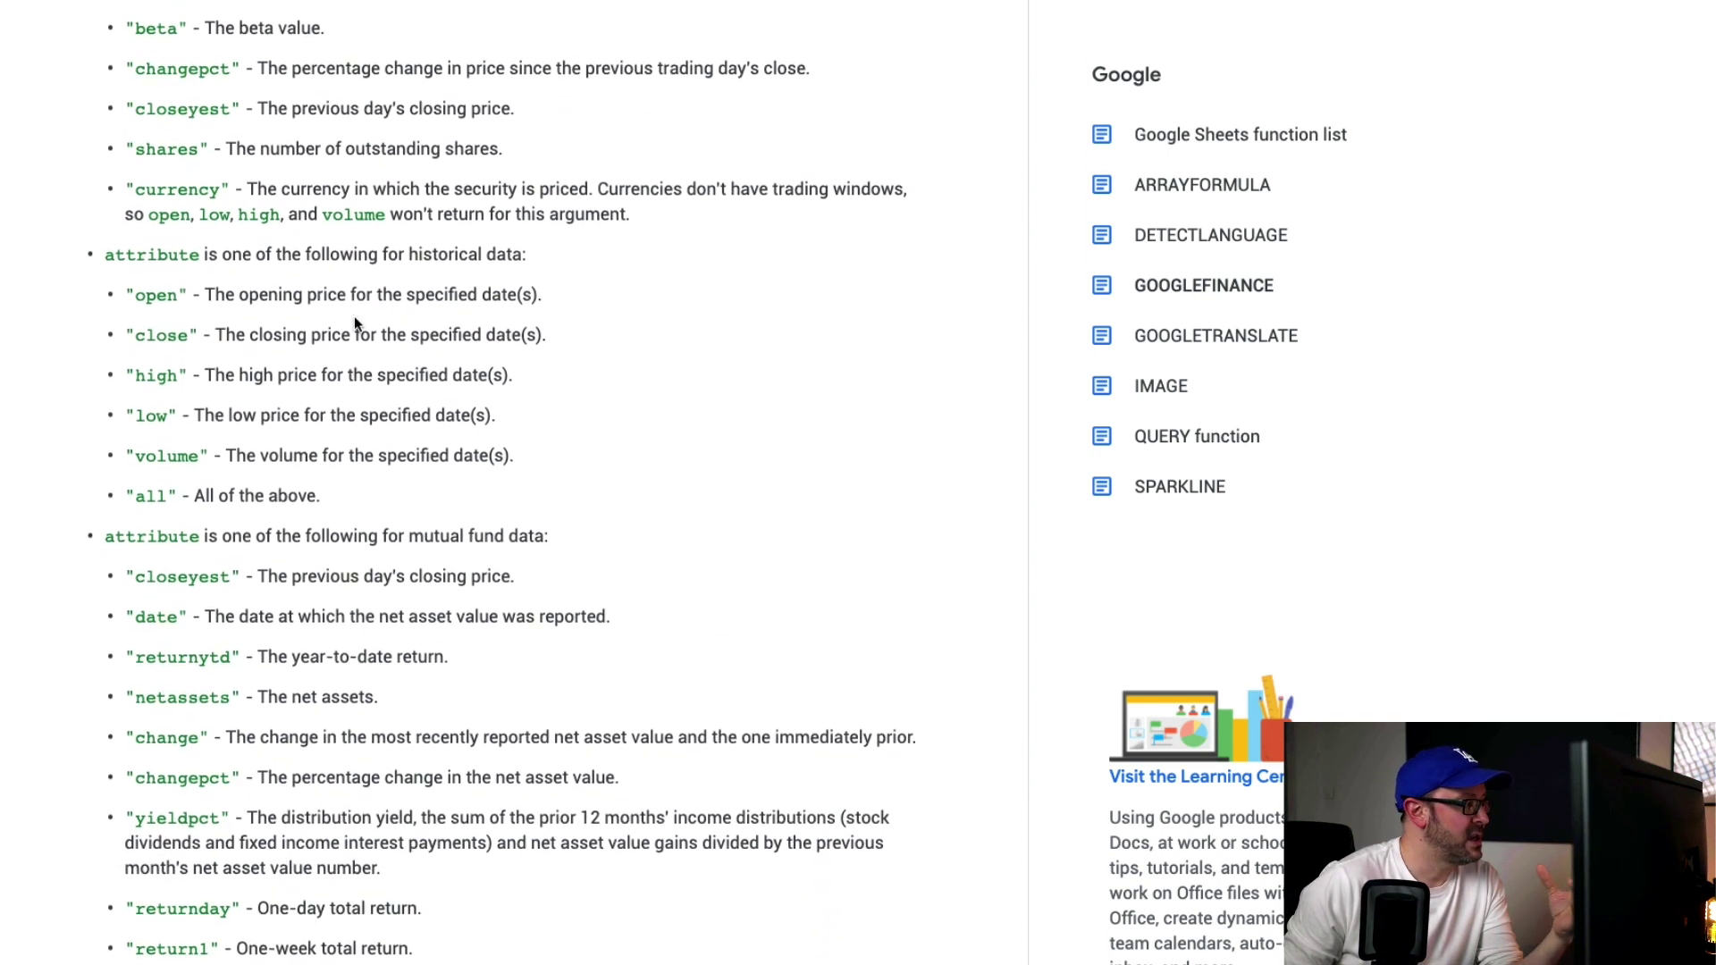
drag(409, 255, 522, 256)
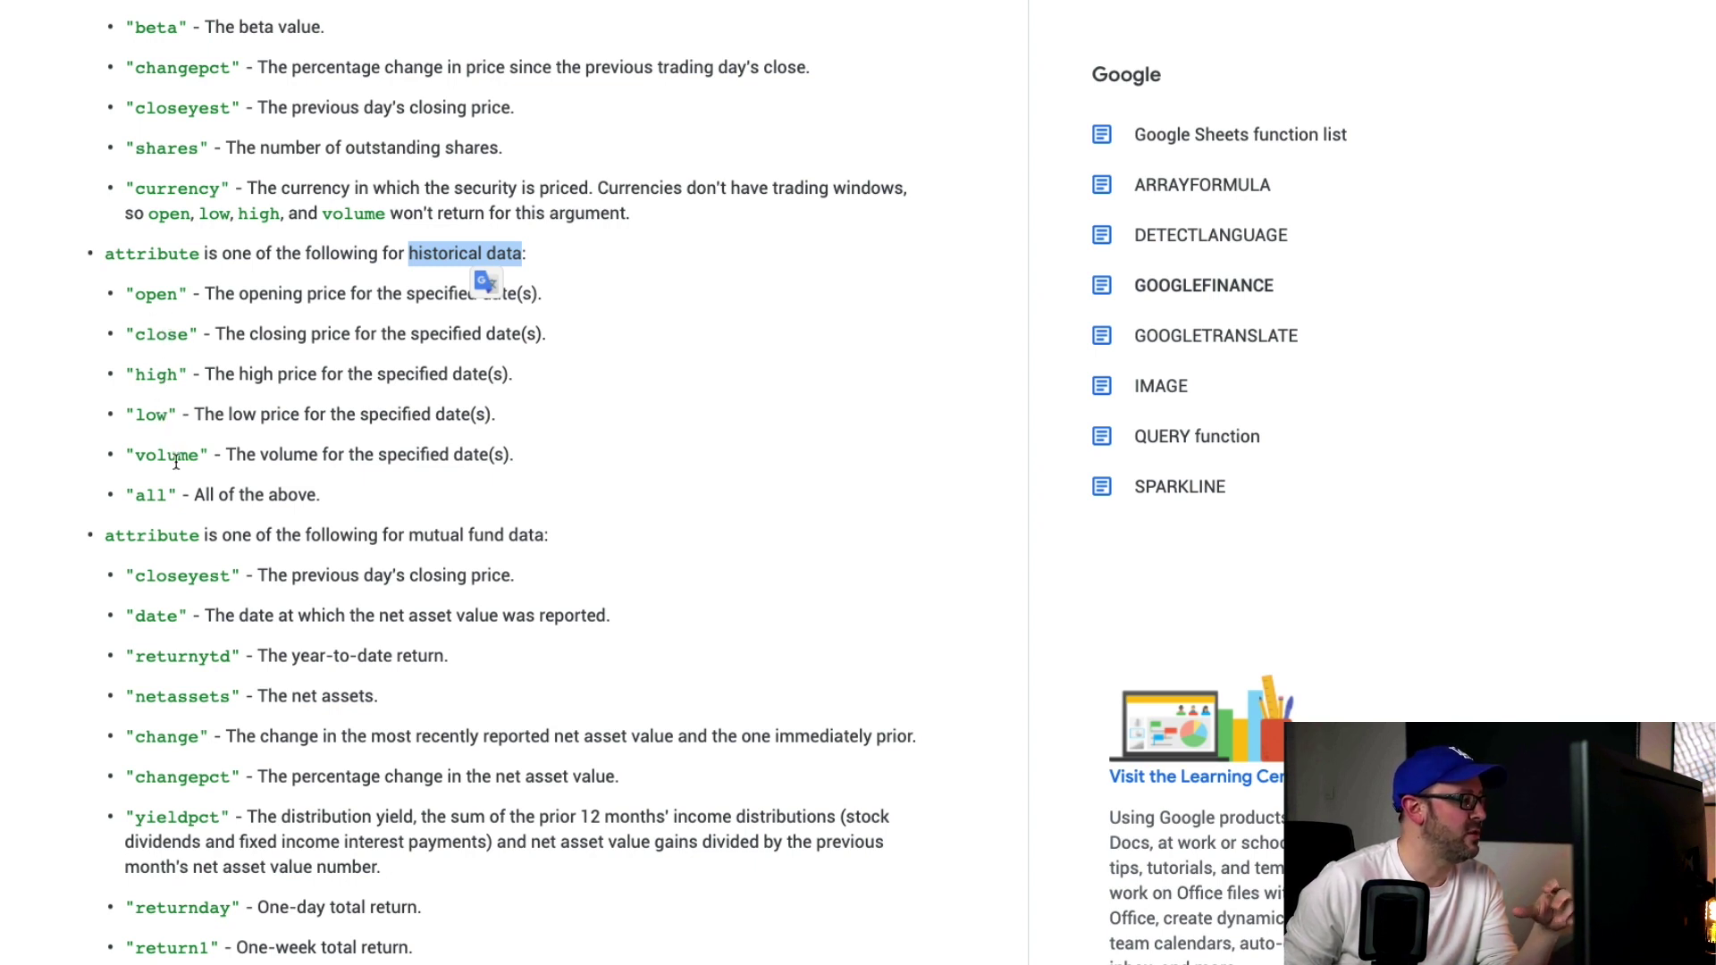
double_click(150, 494)
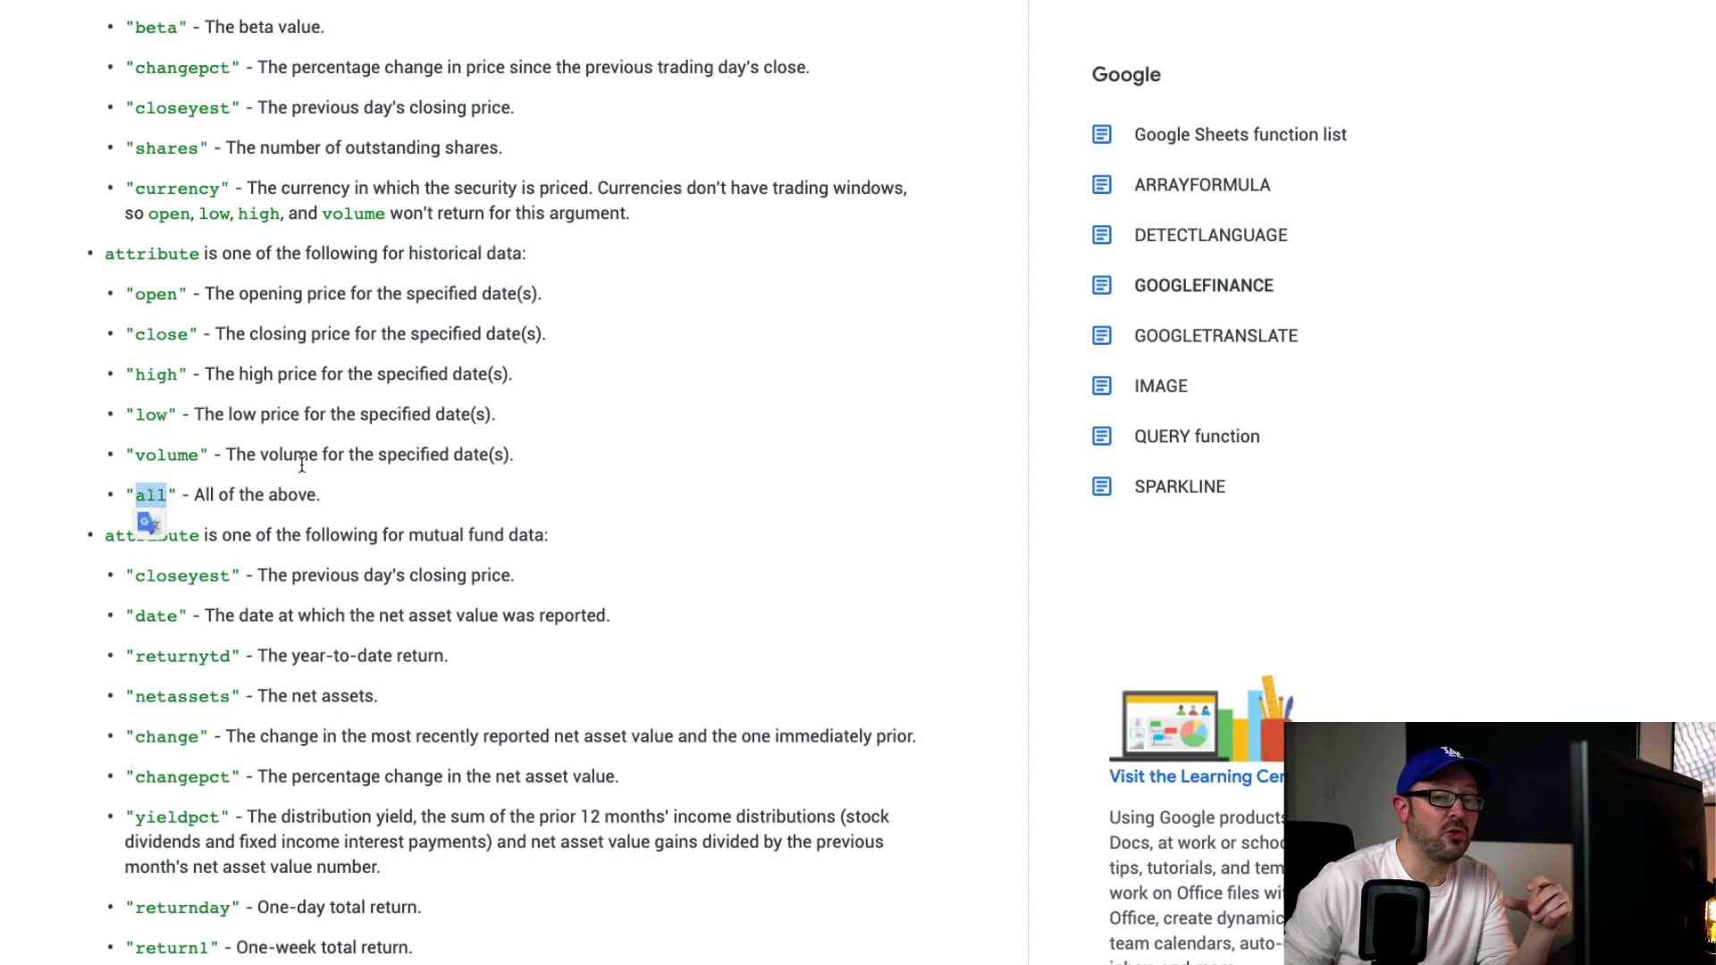
click(453, 498)
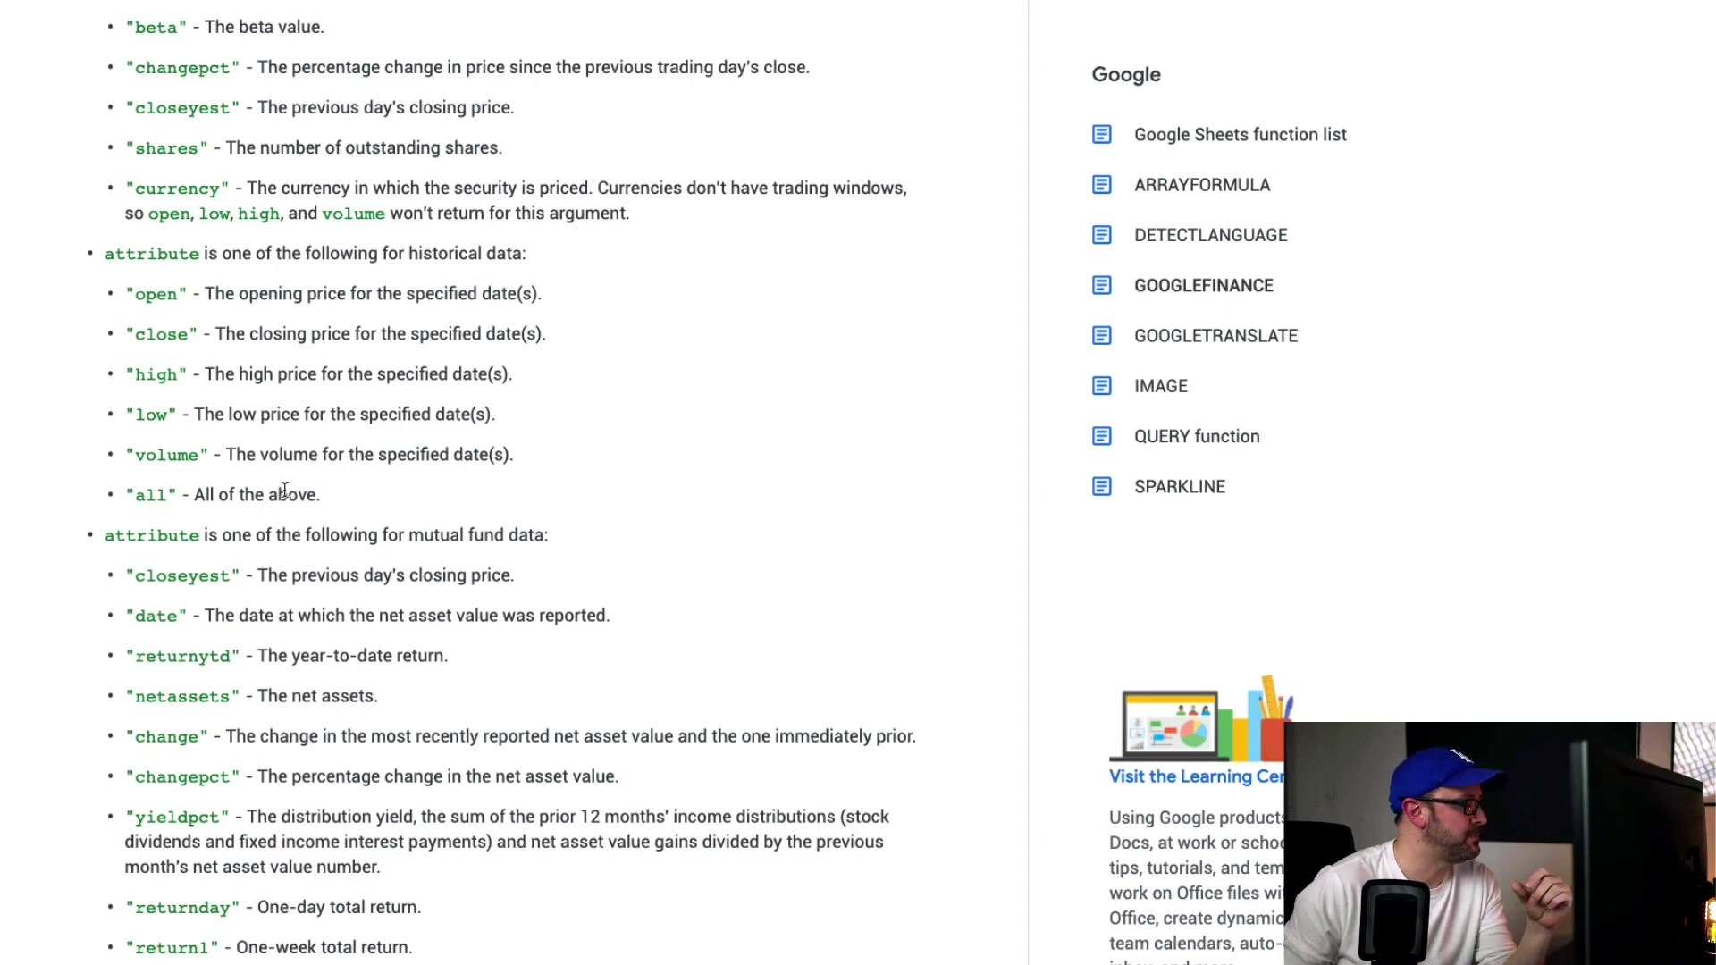
scroll(277, 496, up, 15)
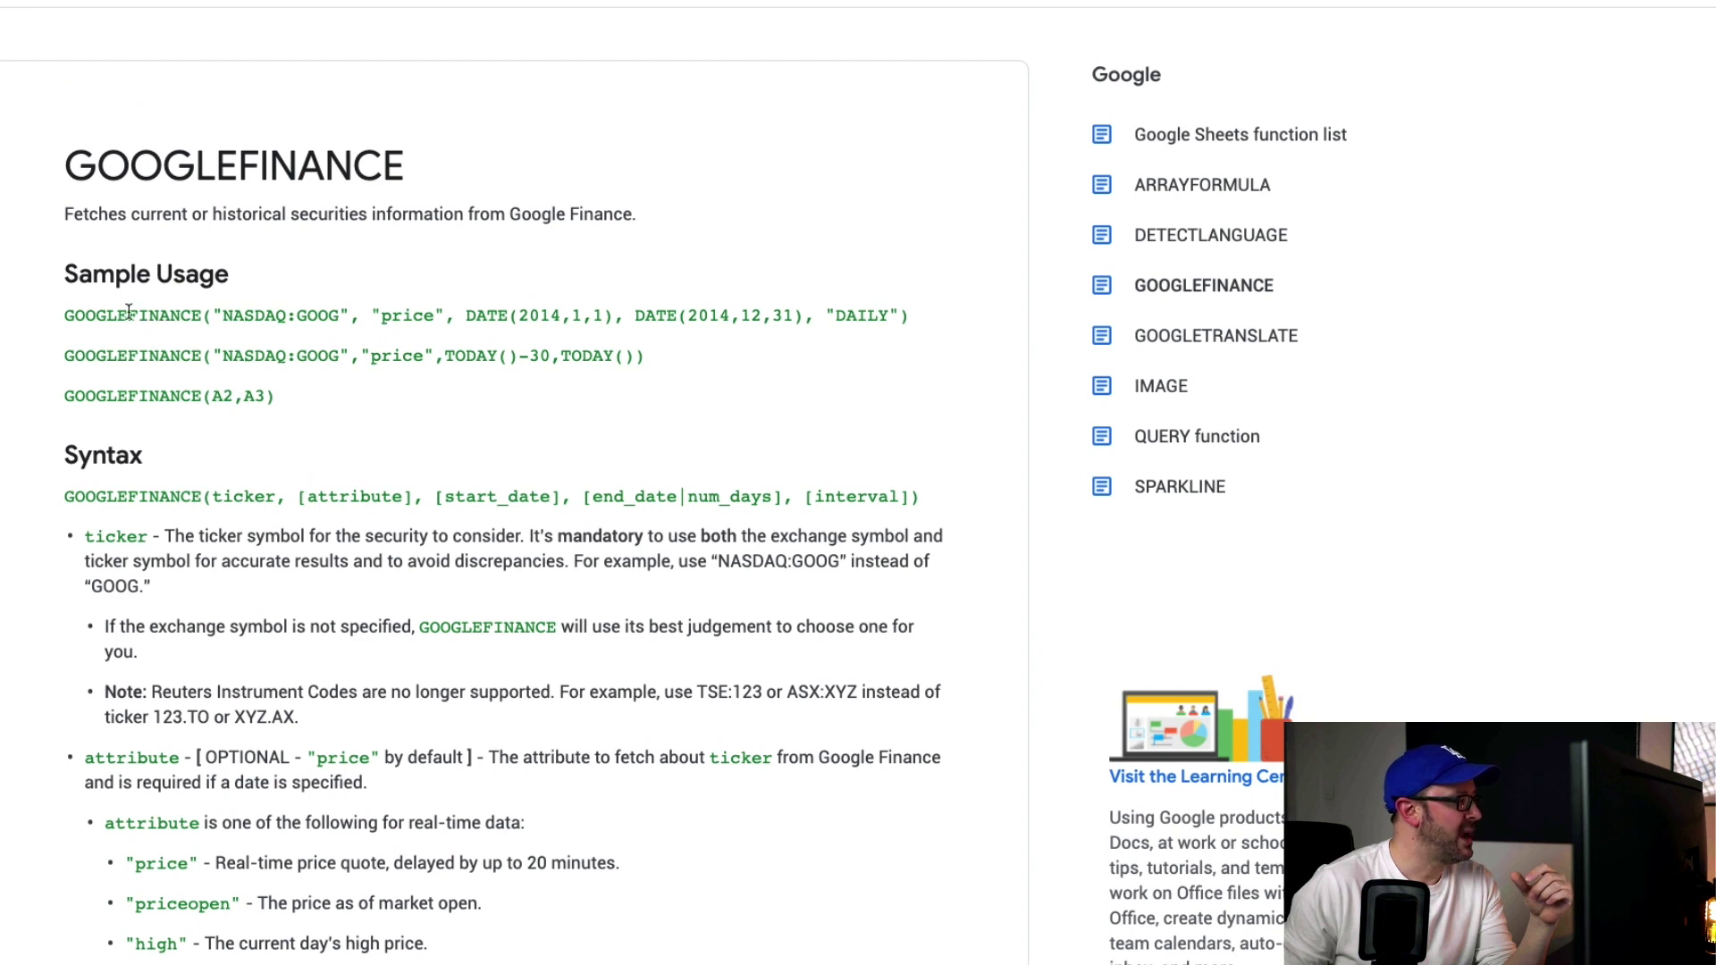
- Highlight the DAILY, TODAY()-30 and TODAY() arguments in the sample formulas, then go to Stocks data
drag(65, 315, 909, 309)
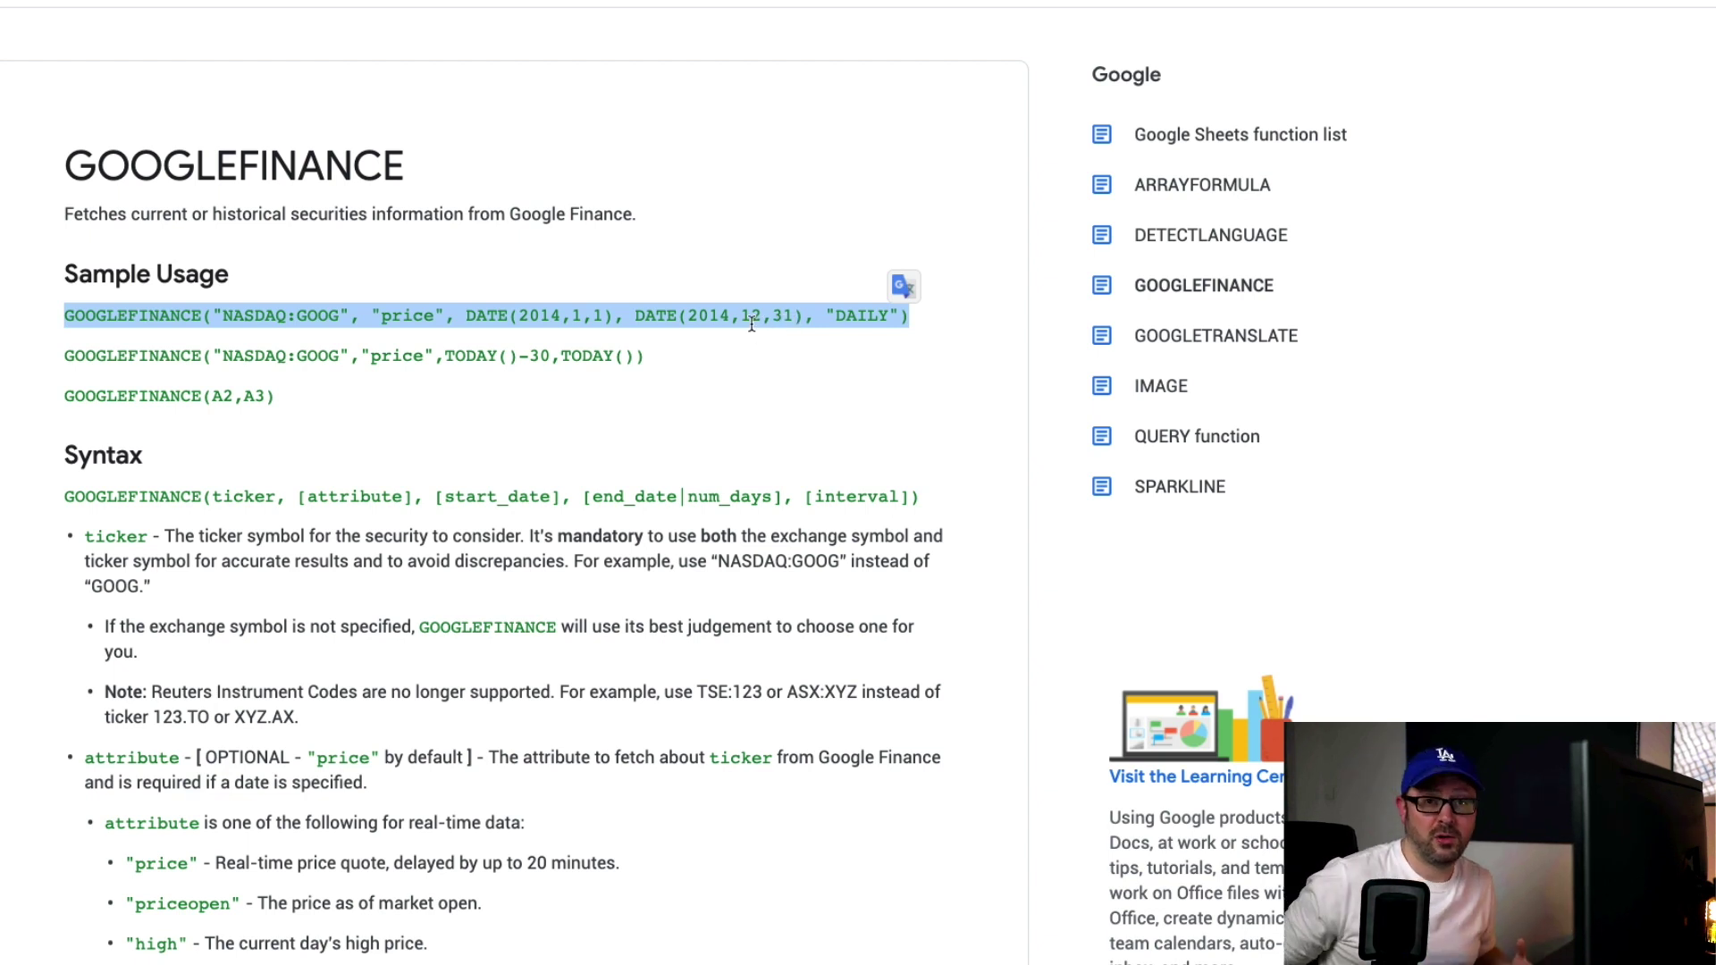
double_click(840, 317)
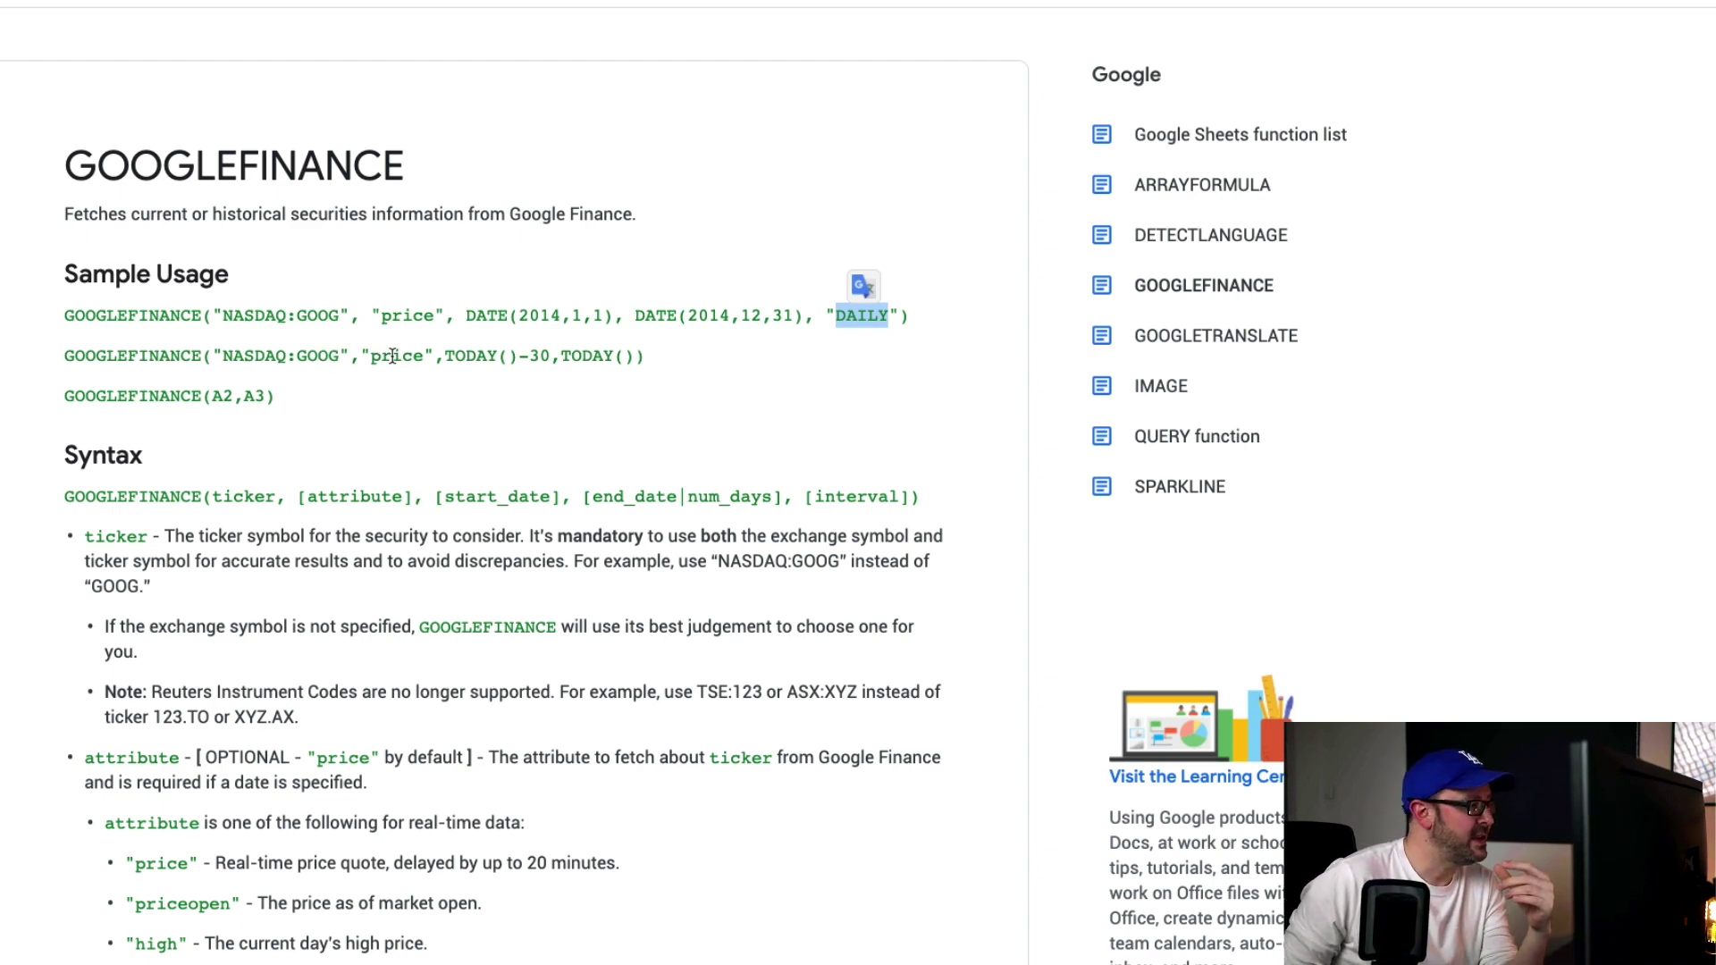
drag(445, 356, 535, 355)
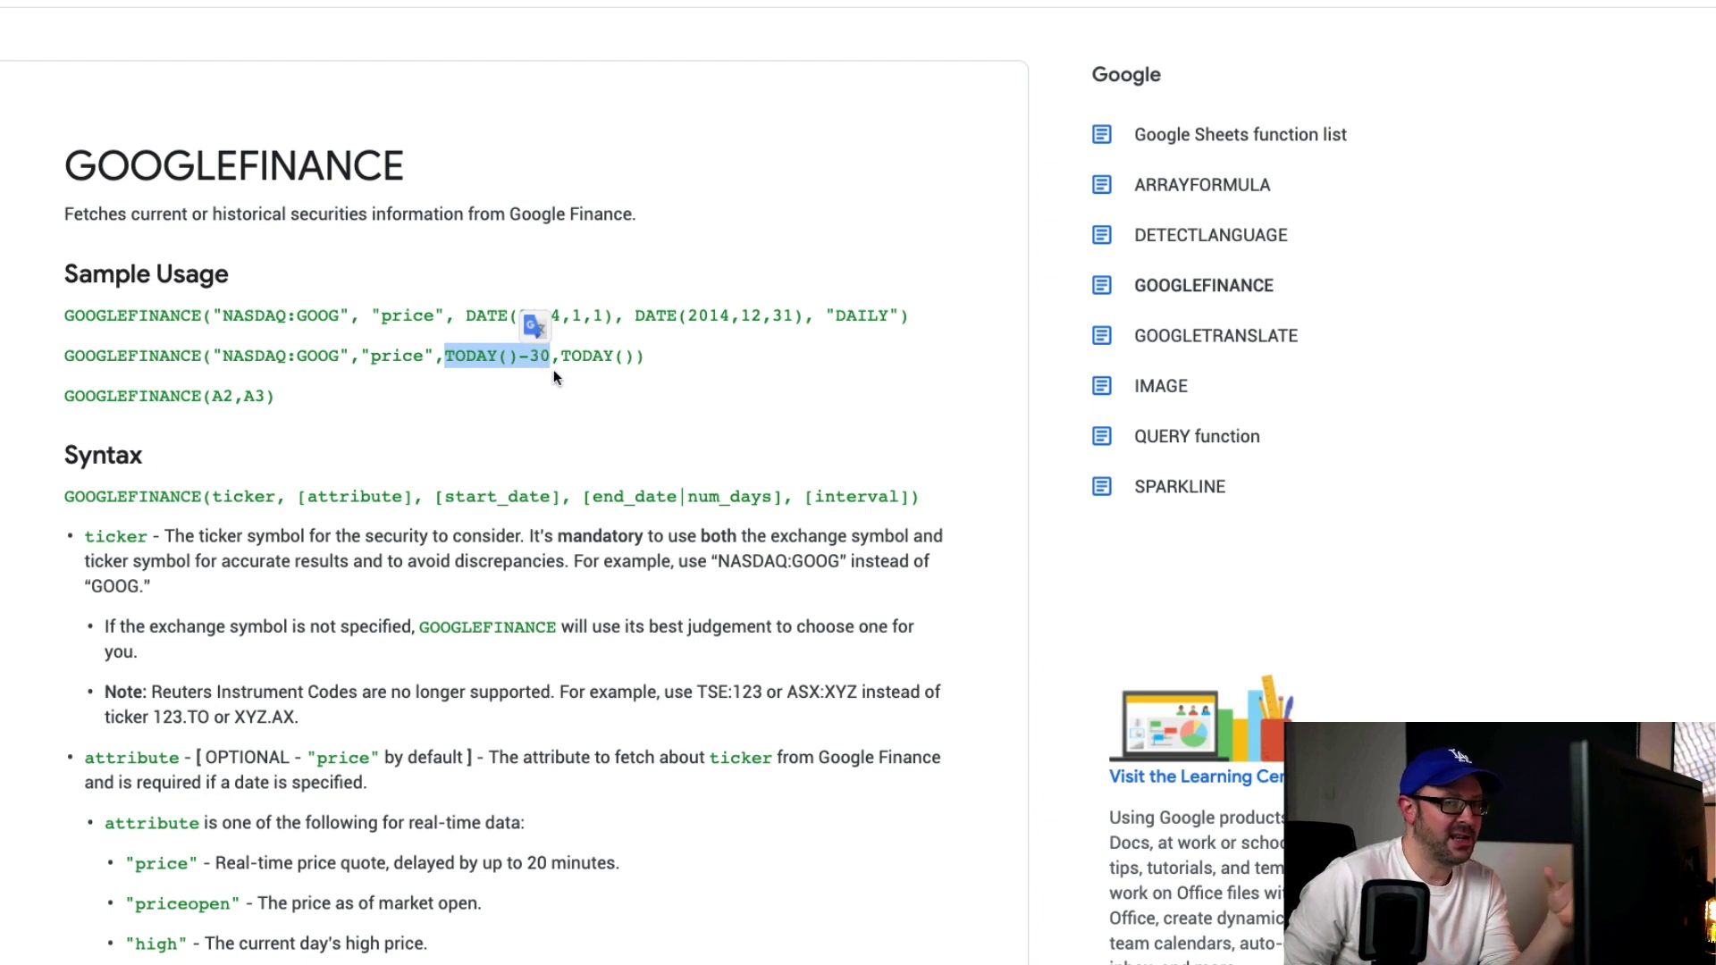
drag(561, 356, 635, 356)
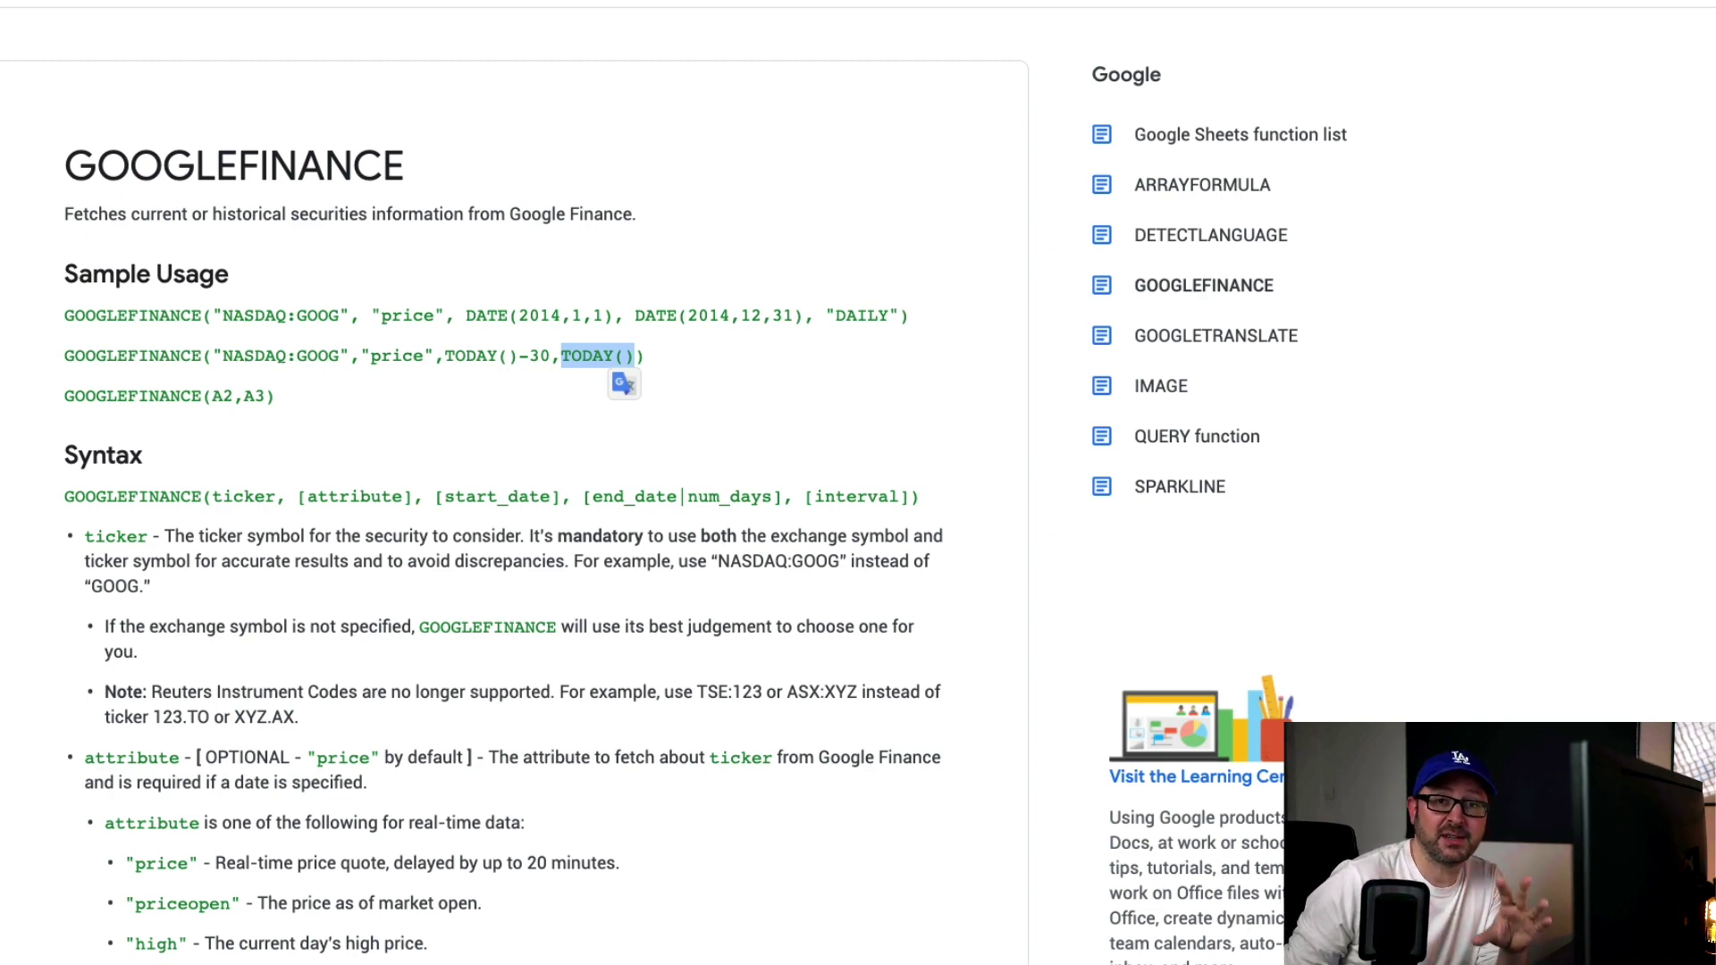
click(243, 16)
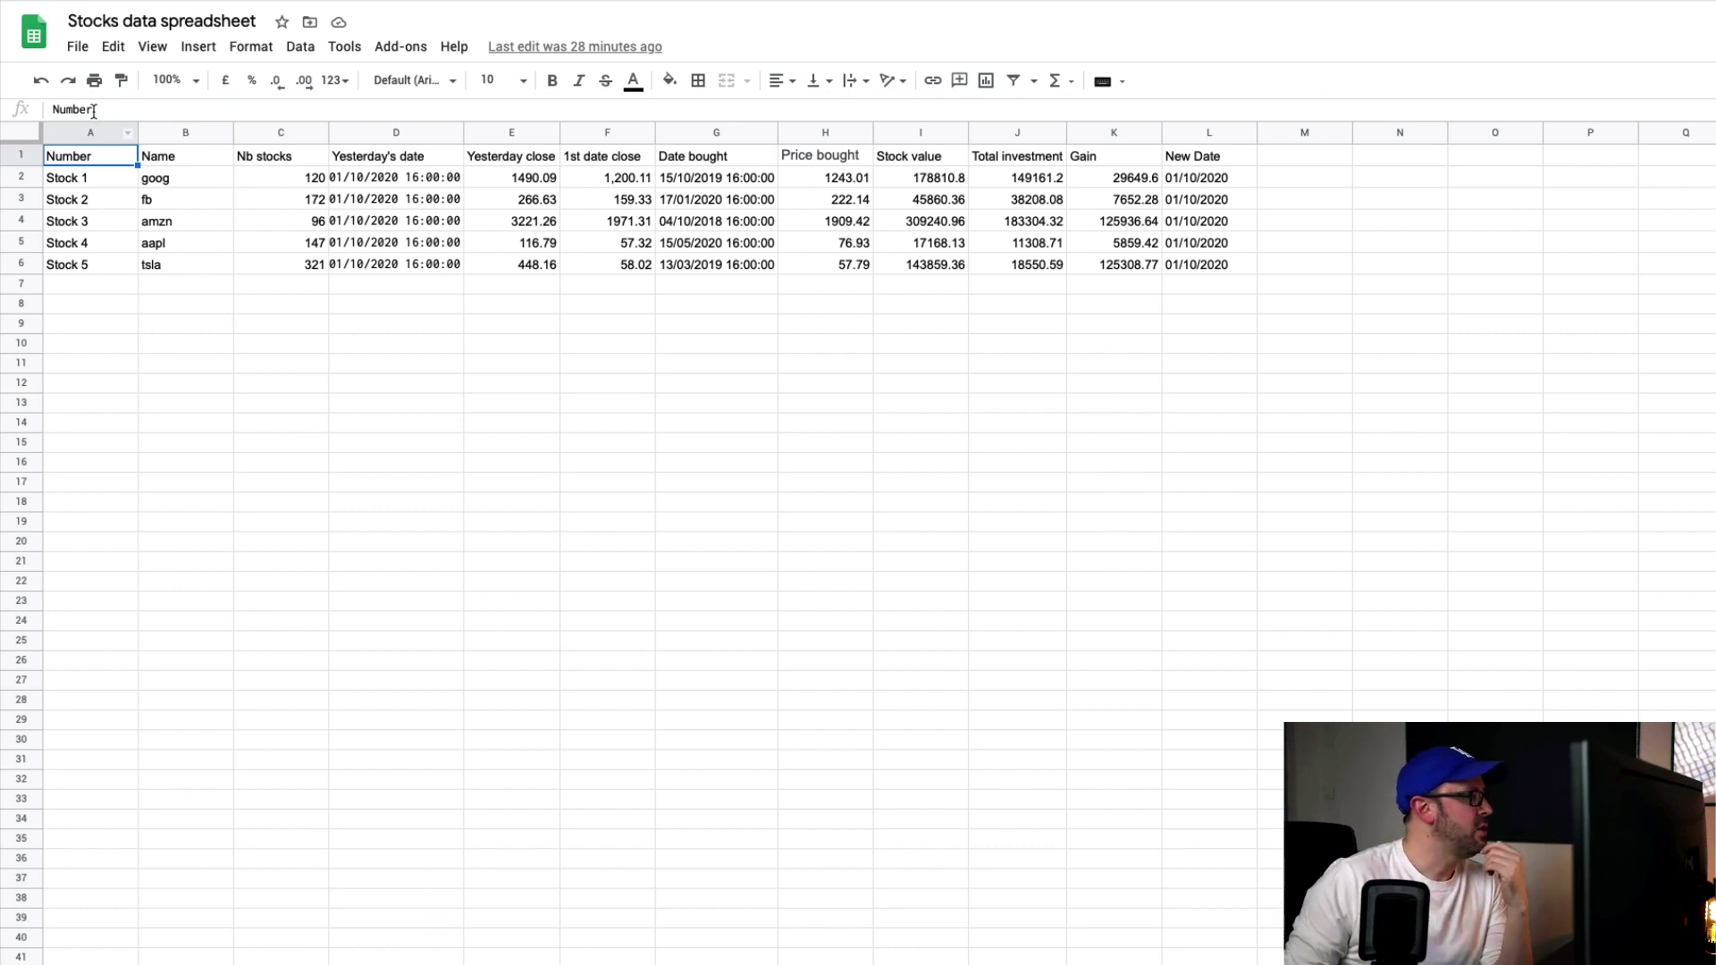
click(89, 139)
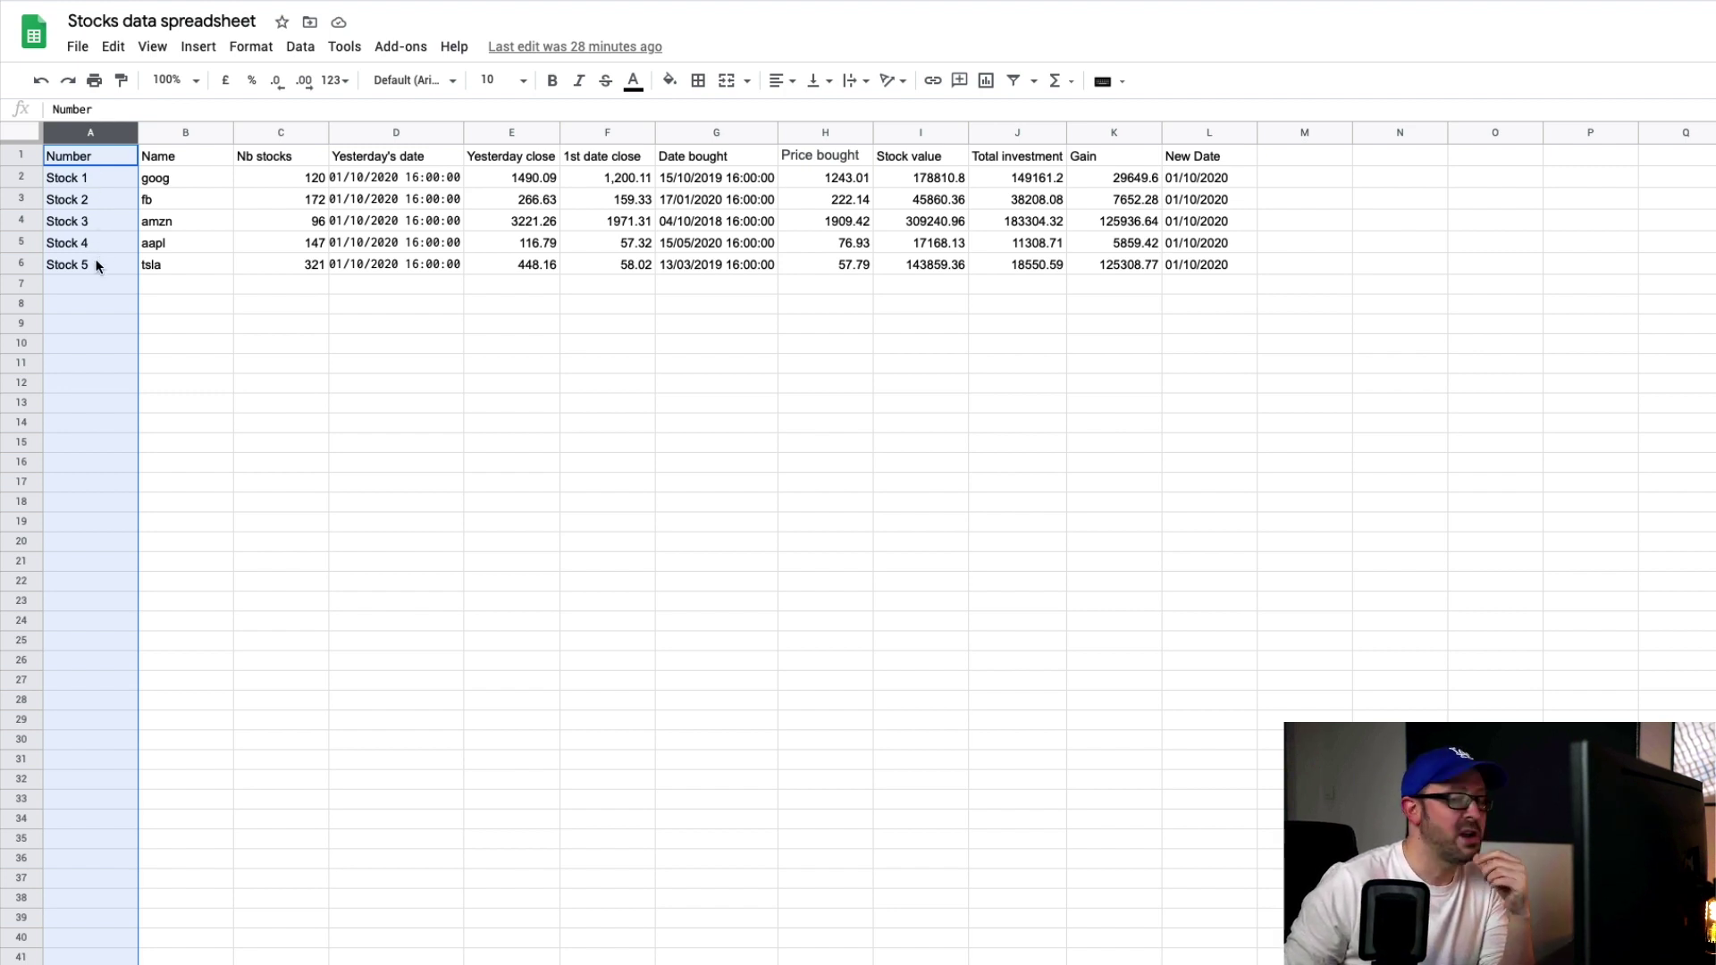
drag(74, 284, 1207, 956)
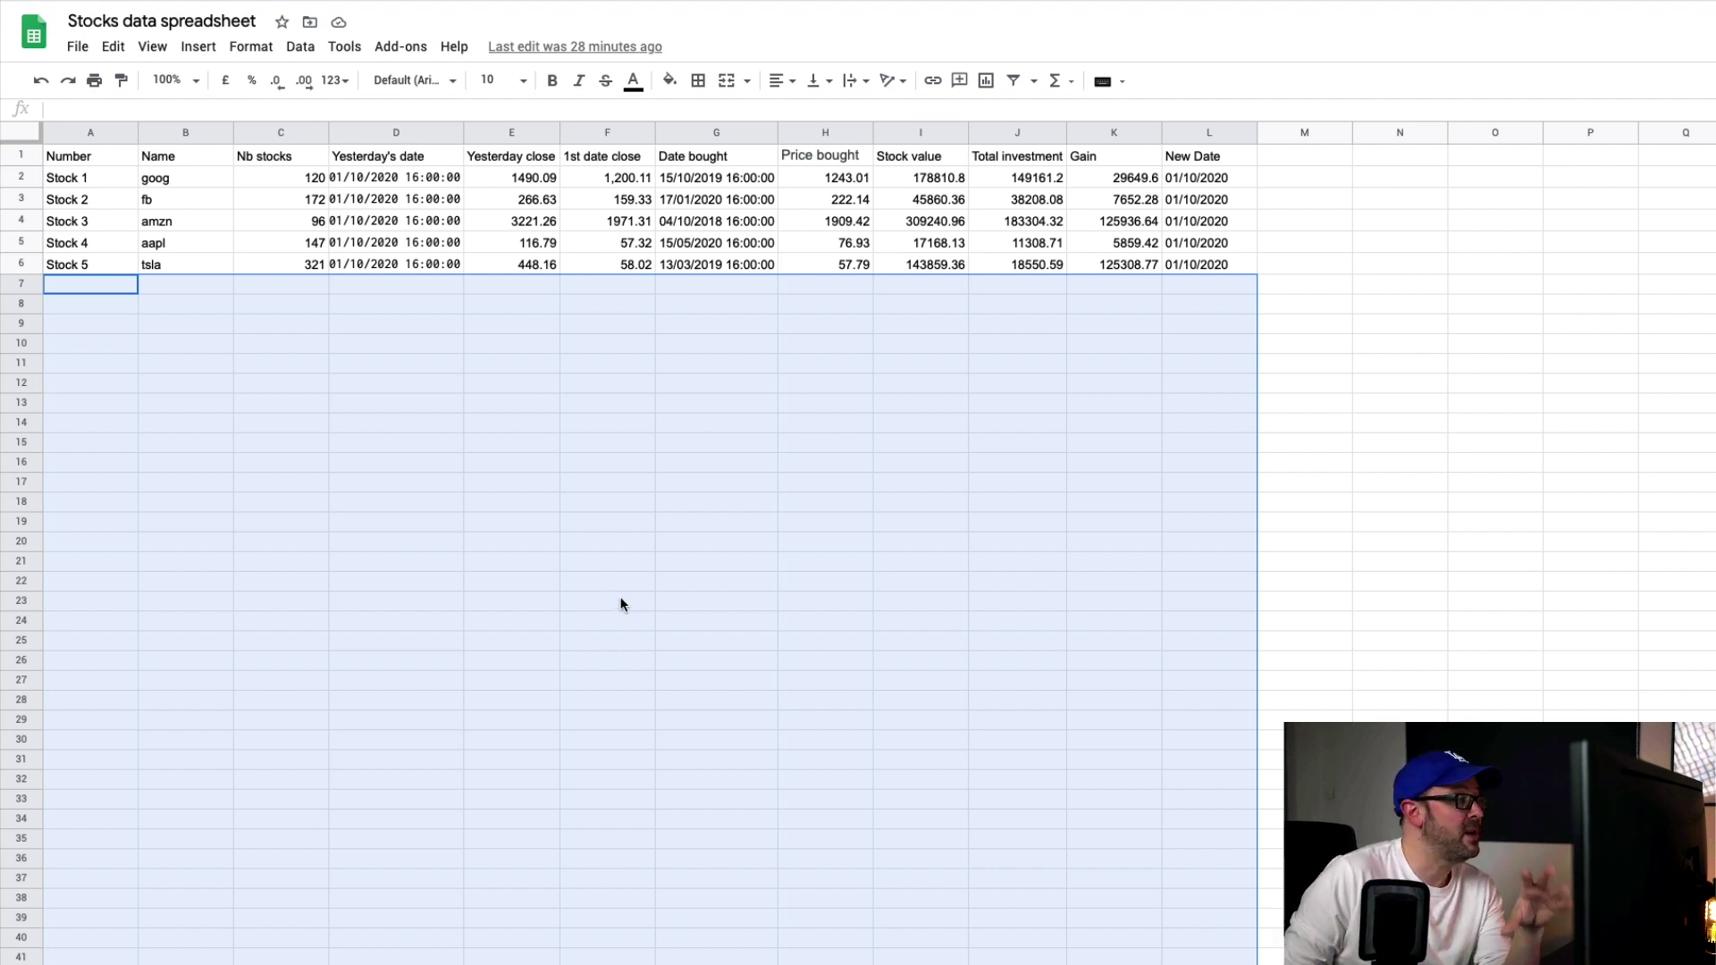
click(662, 570)
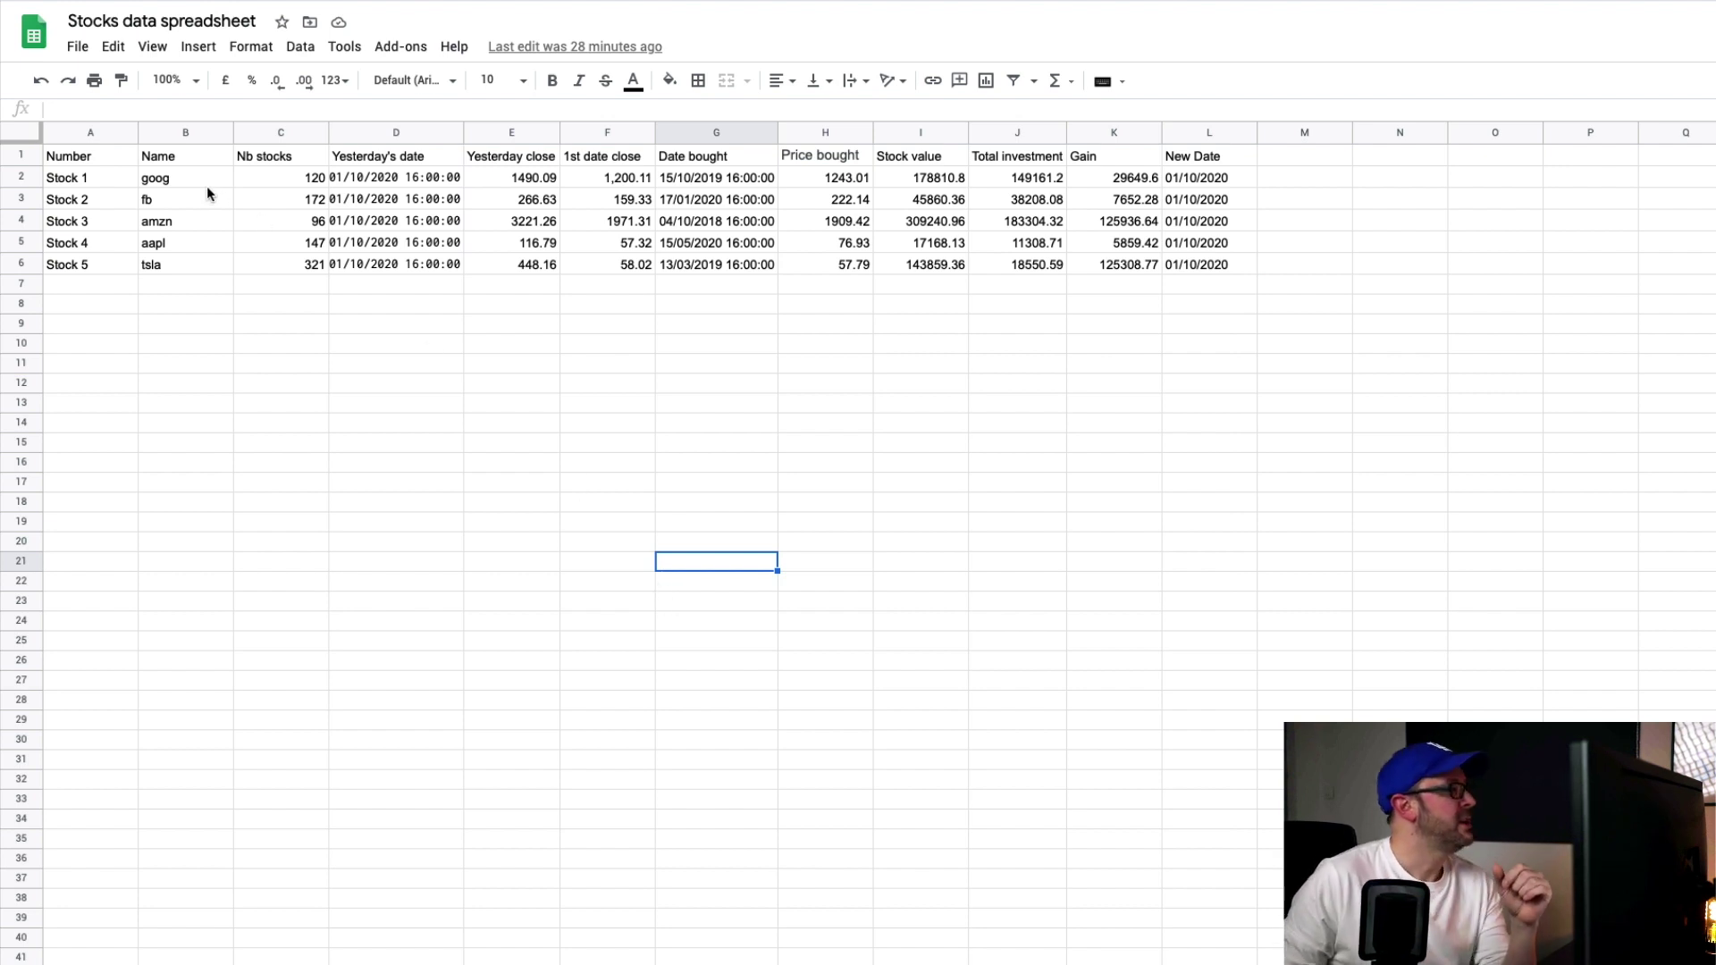
click(178, 176)
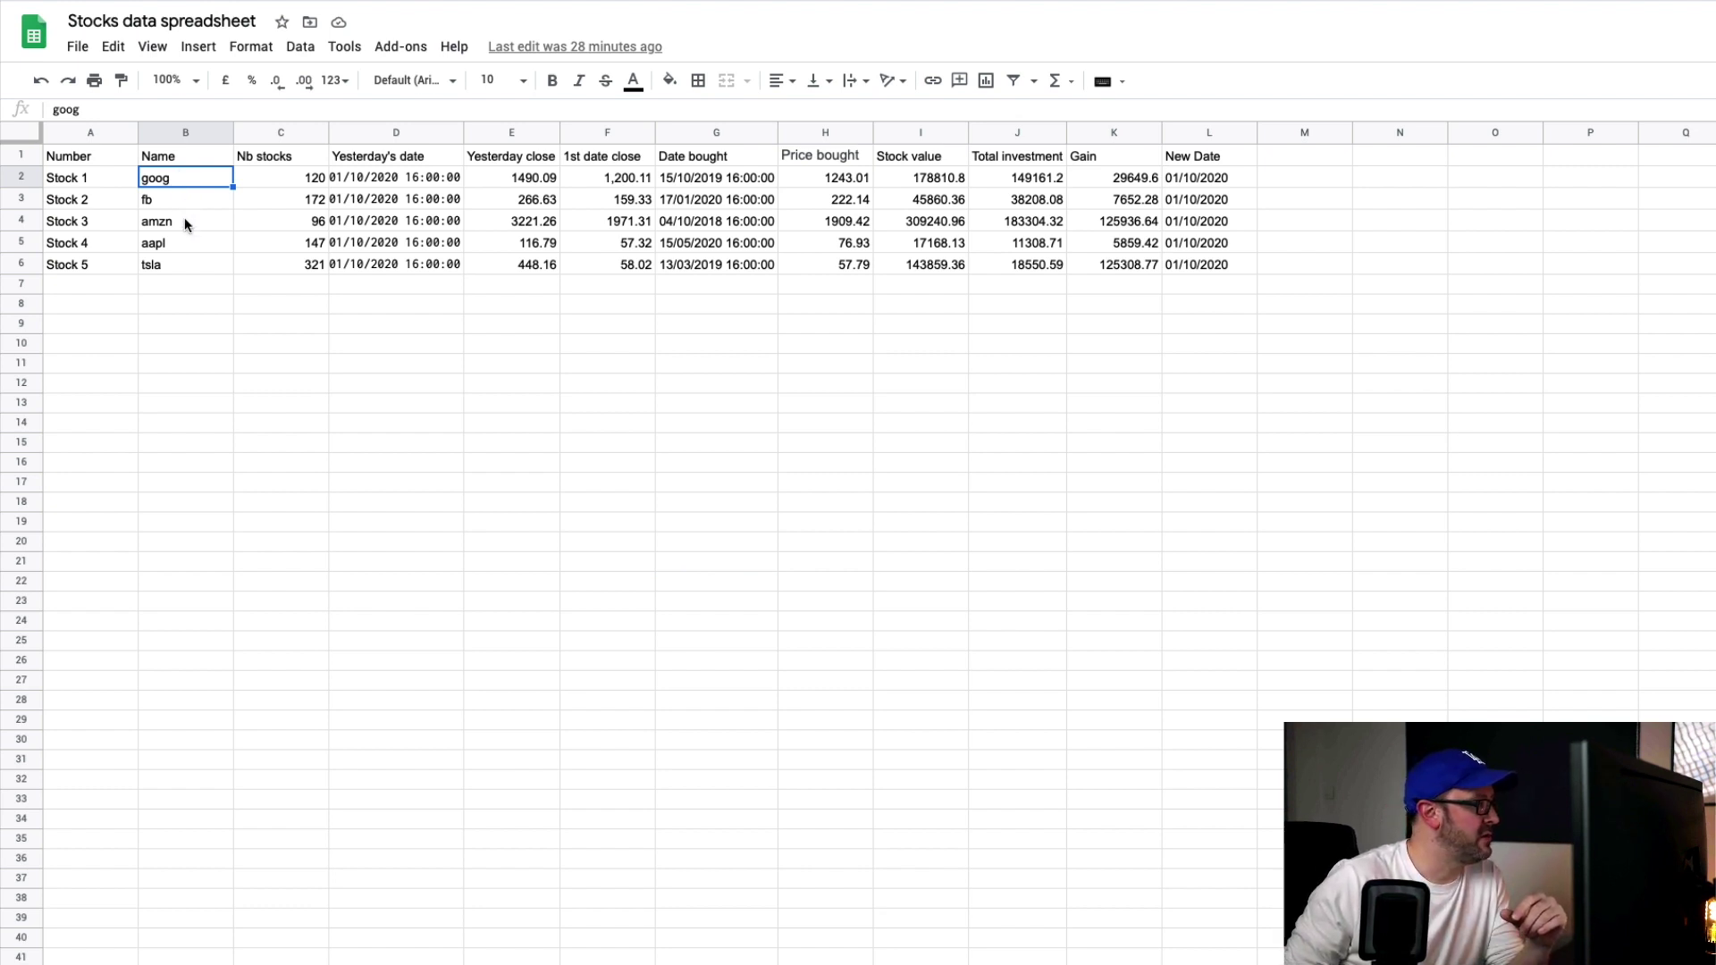
click(291, 178)
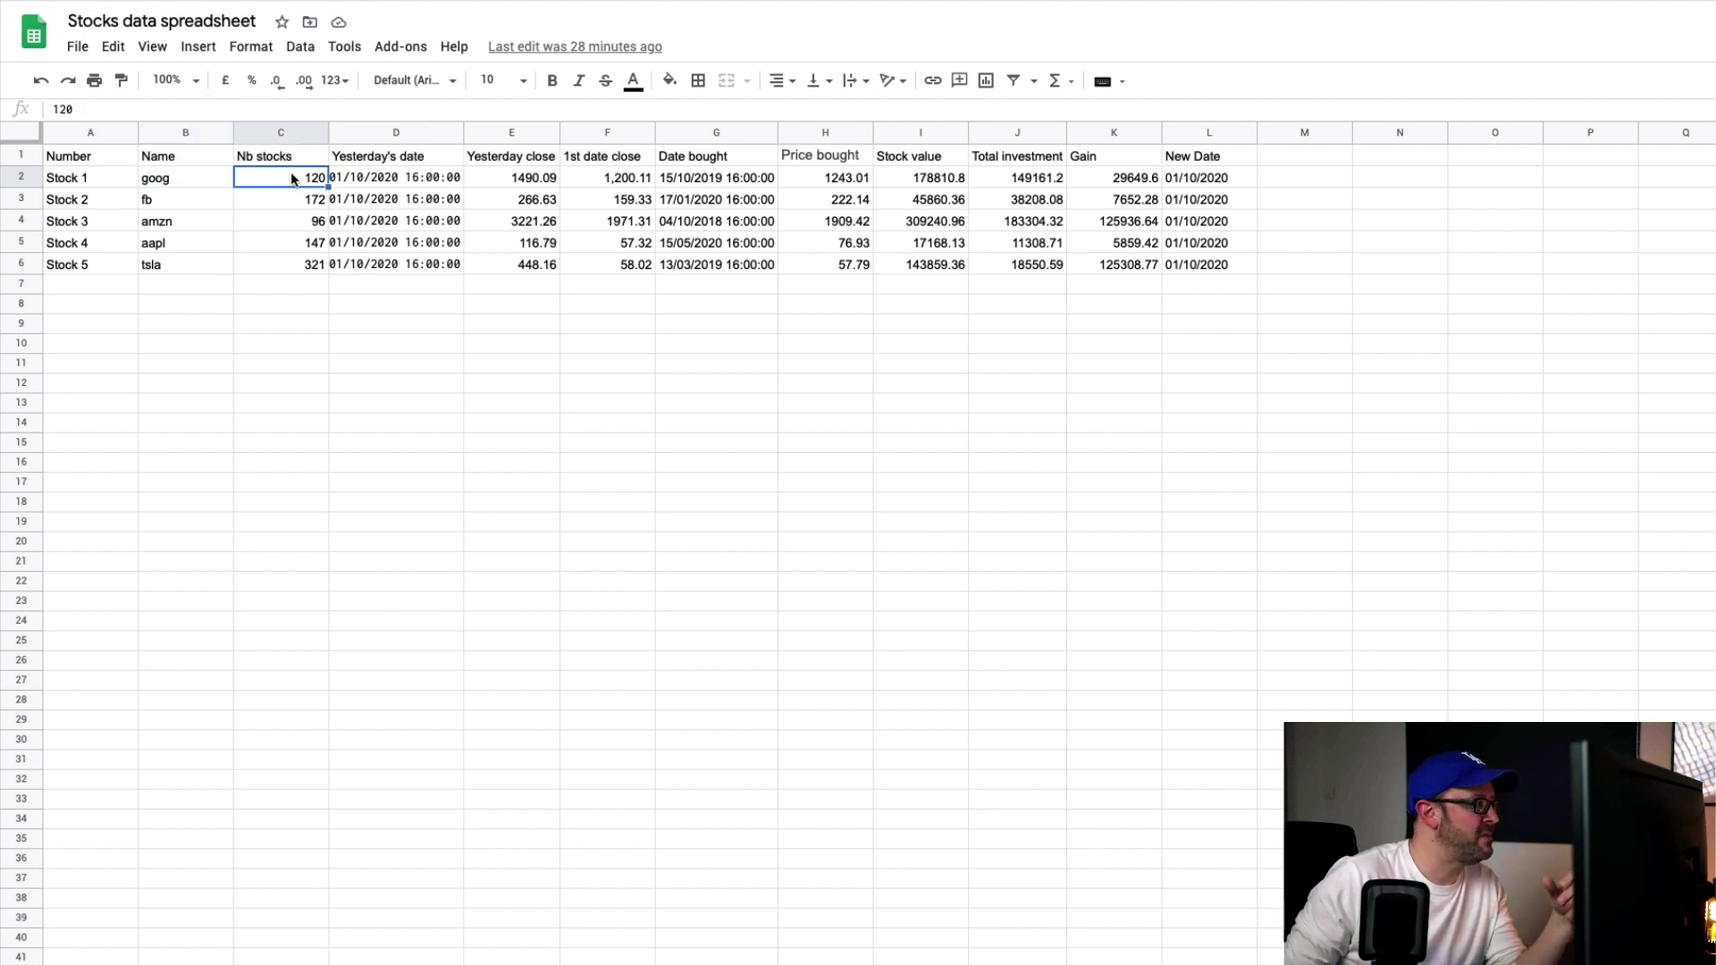
drag(291, 178, 292, 248)
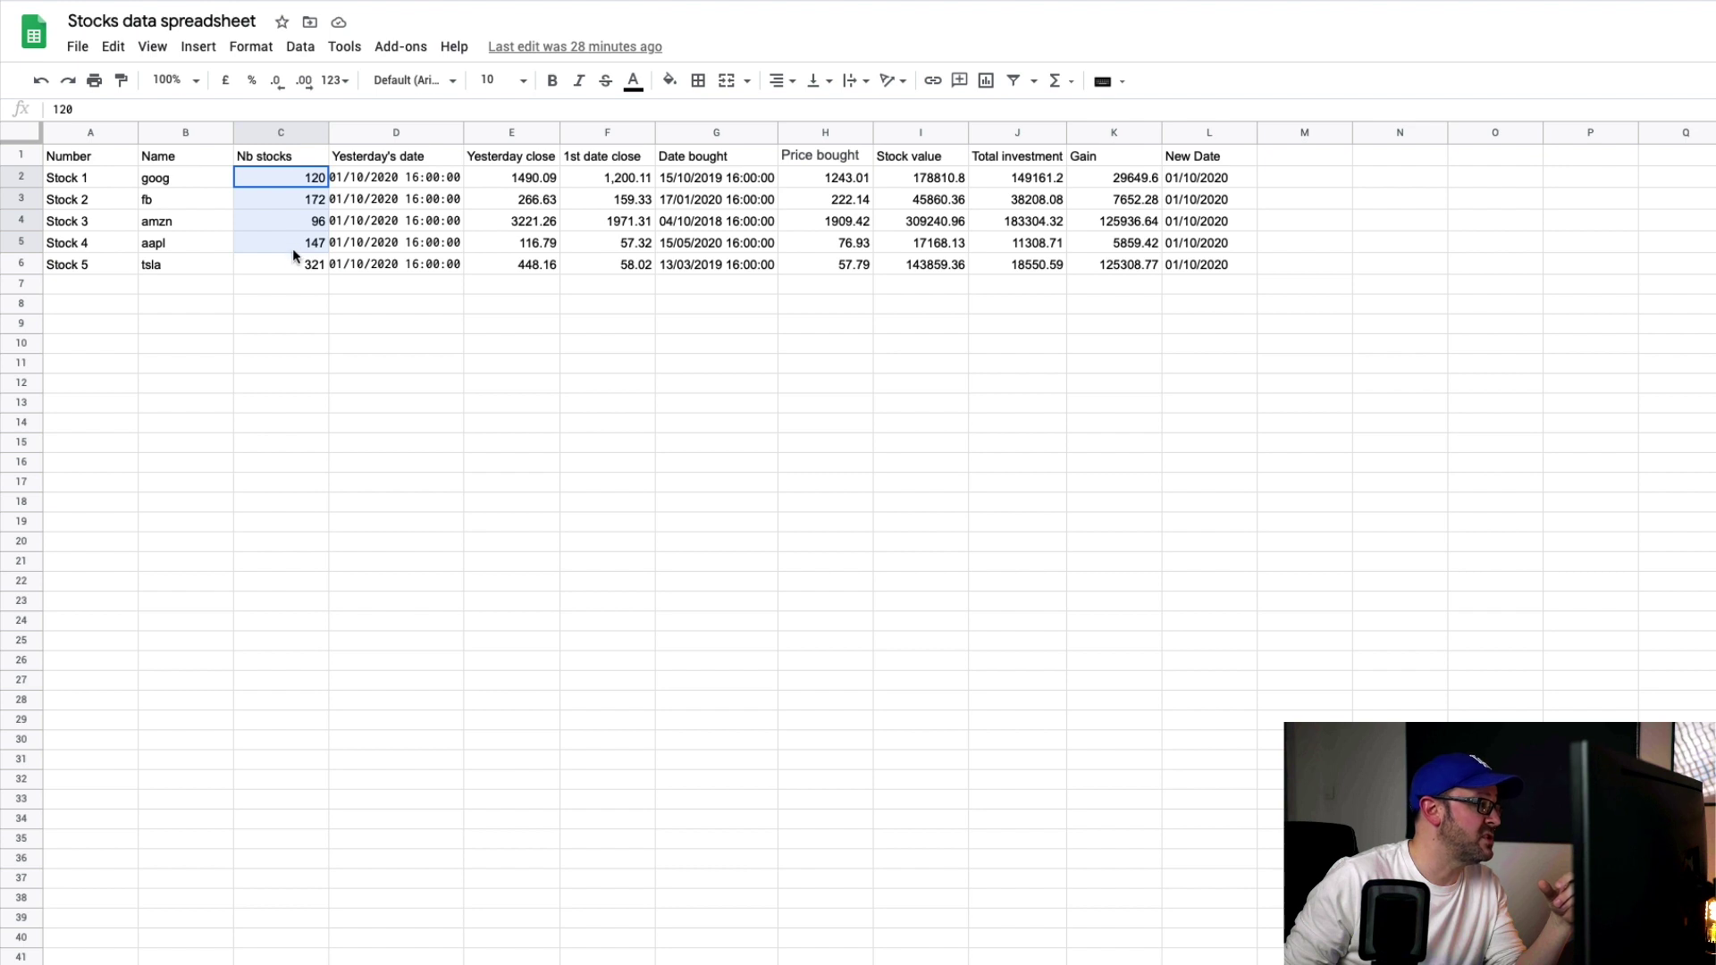
click(413, 178)
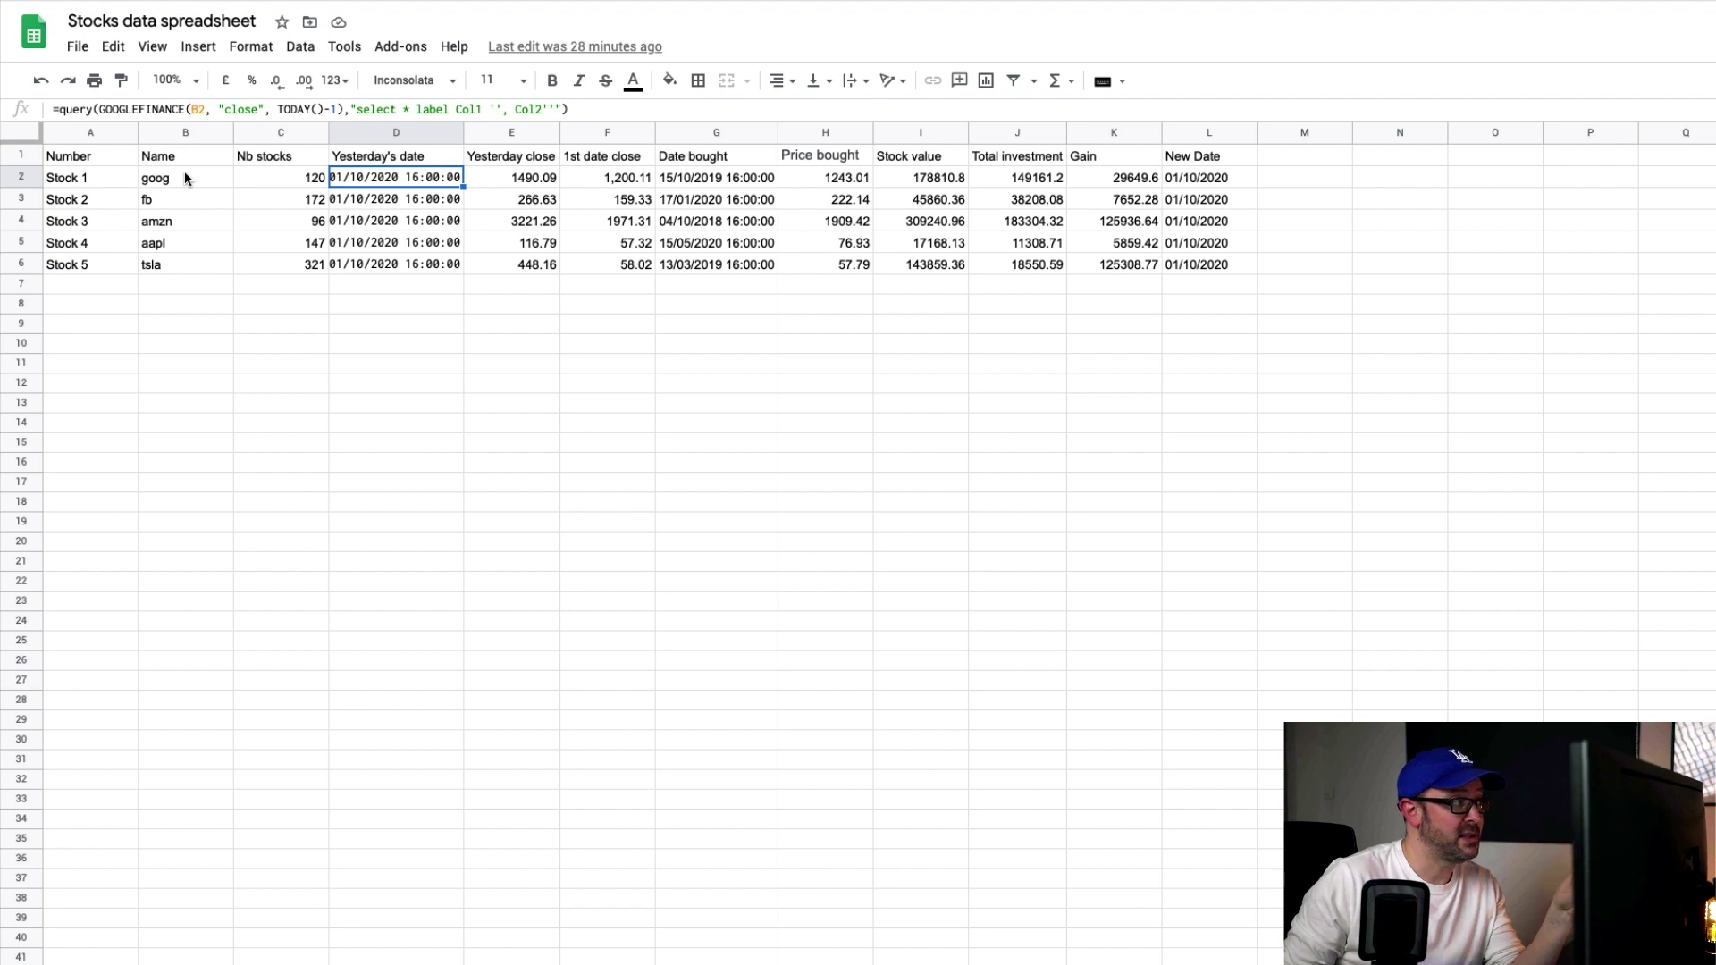
drag(184, 178, 184, 266)
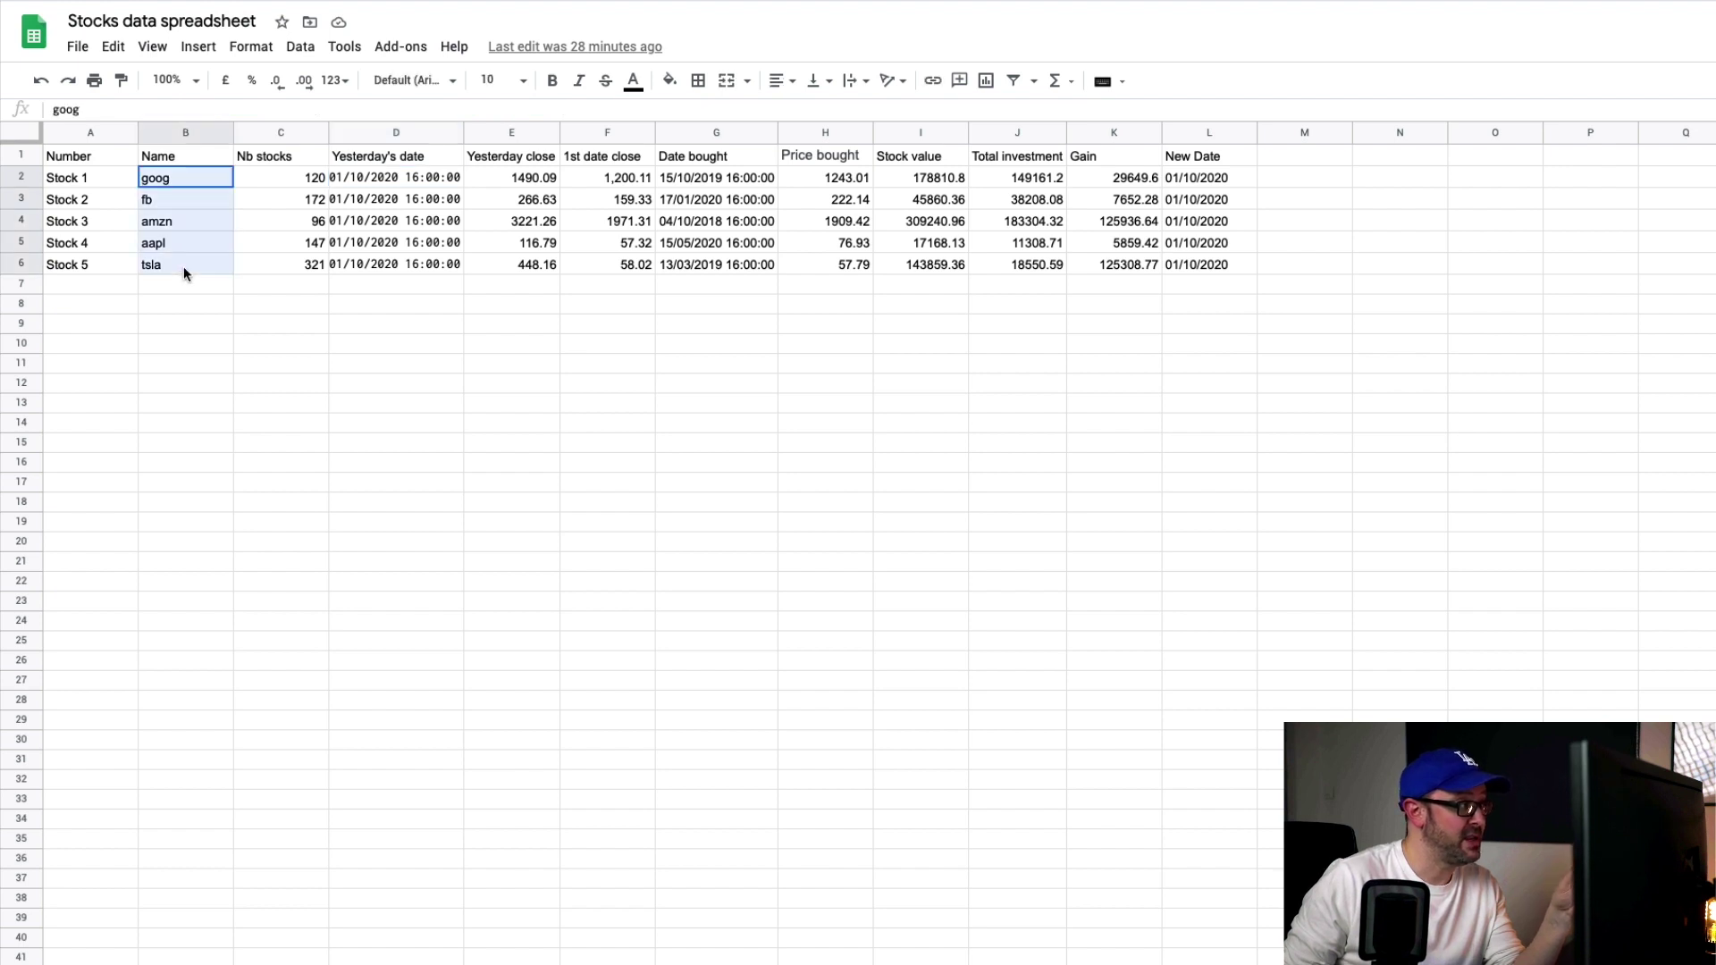
click(378, 177)
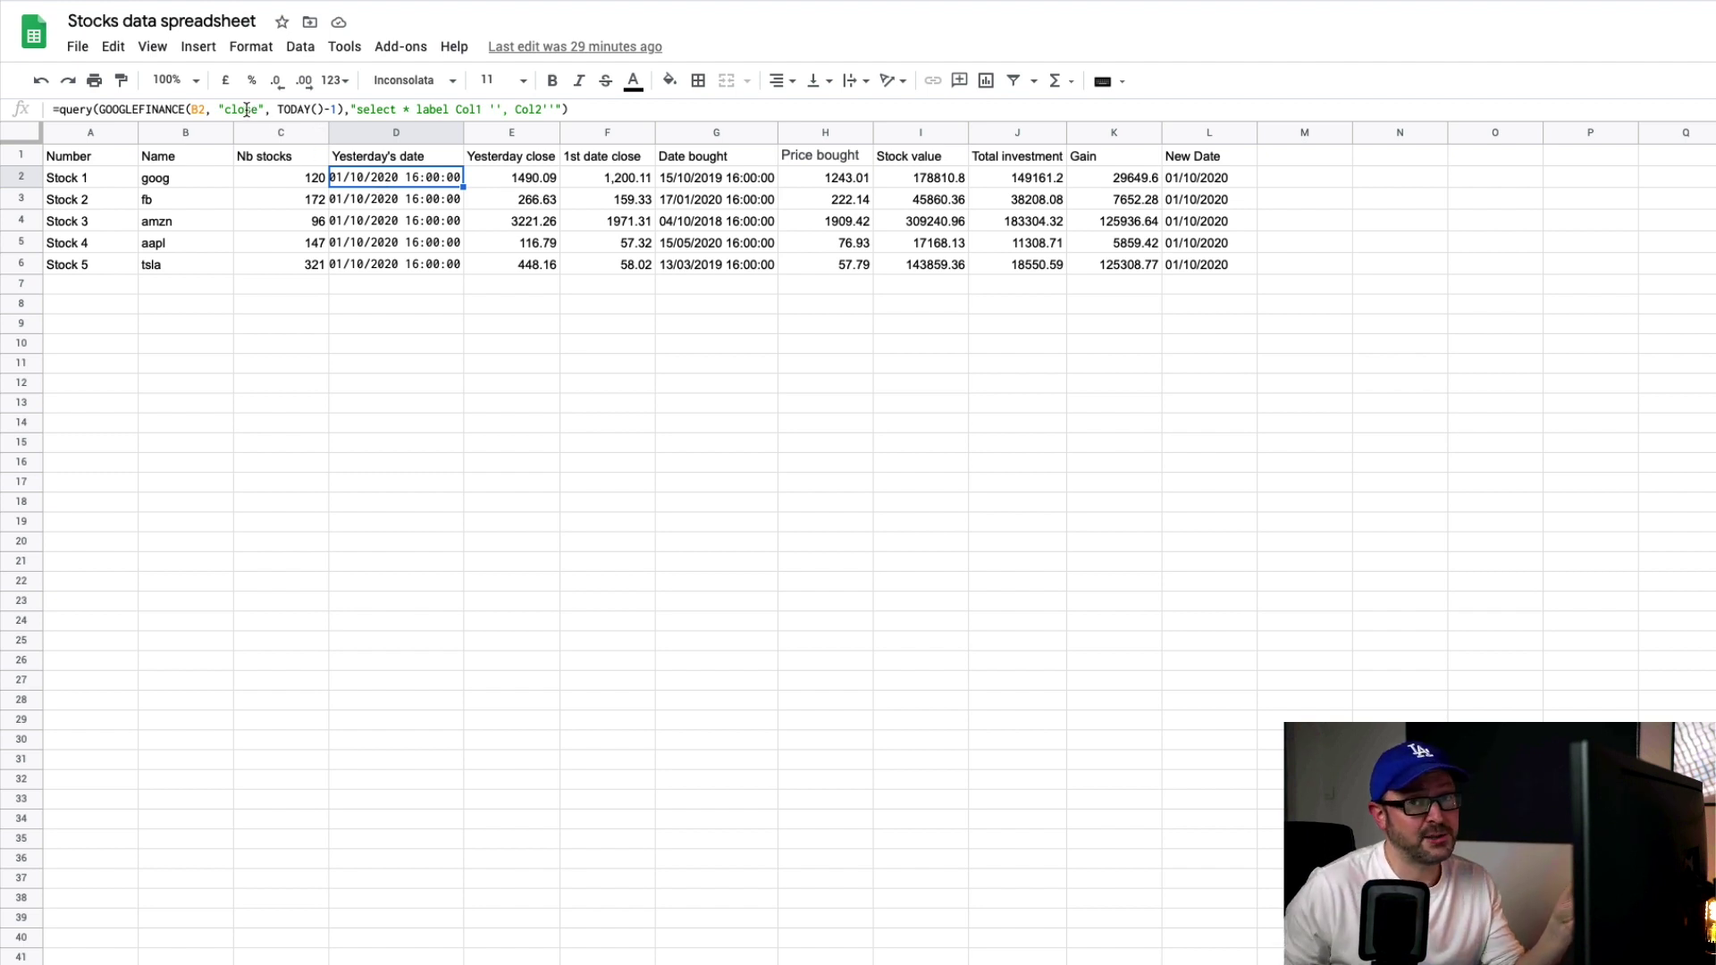
click(348, 109)
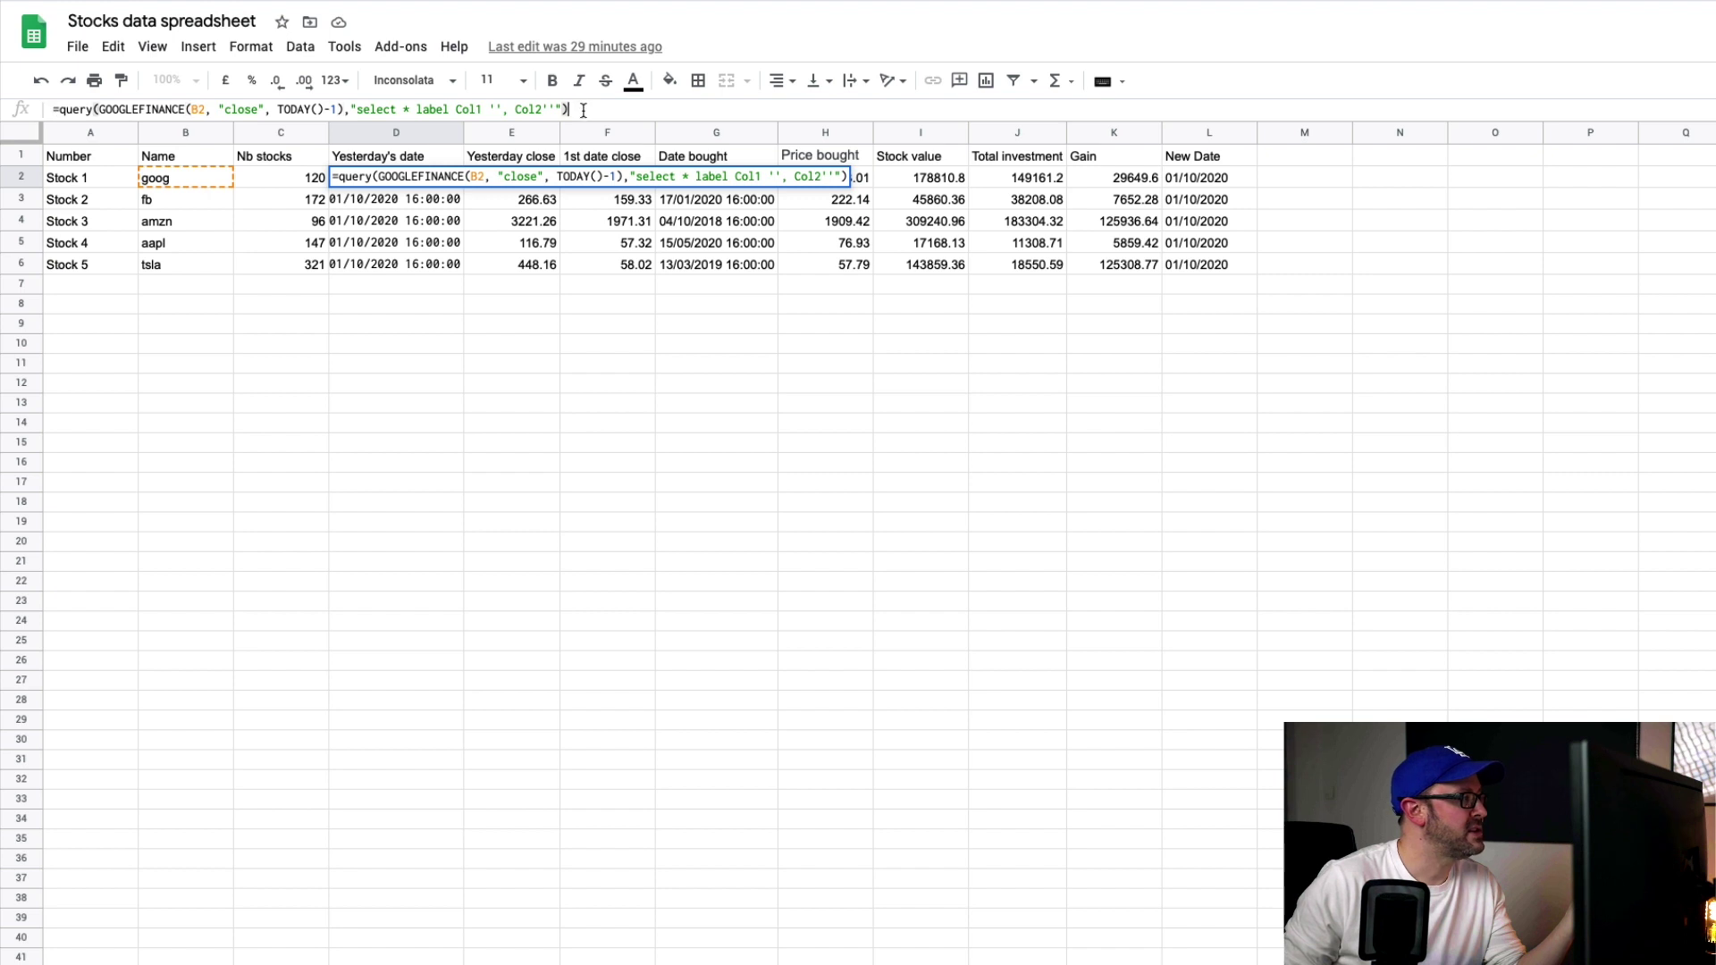
drag(572, 109, 342, 114)
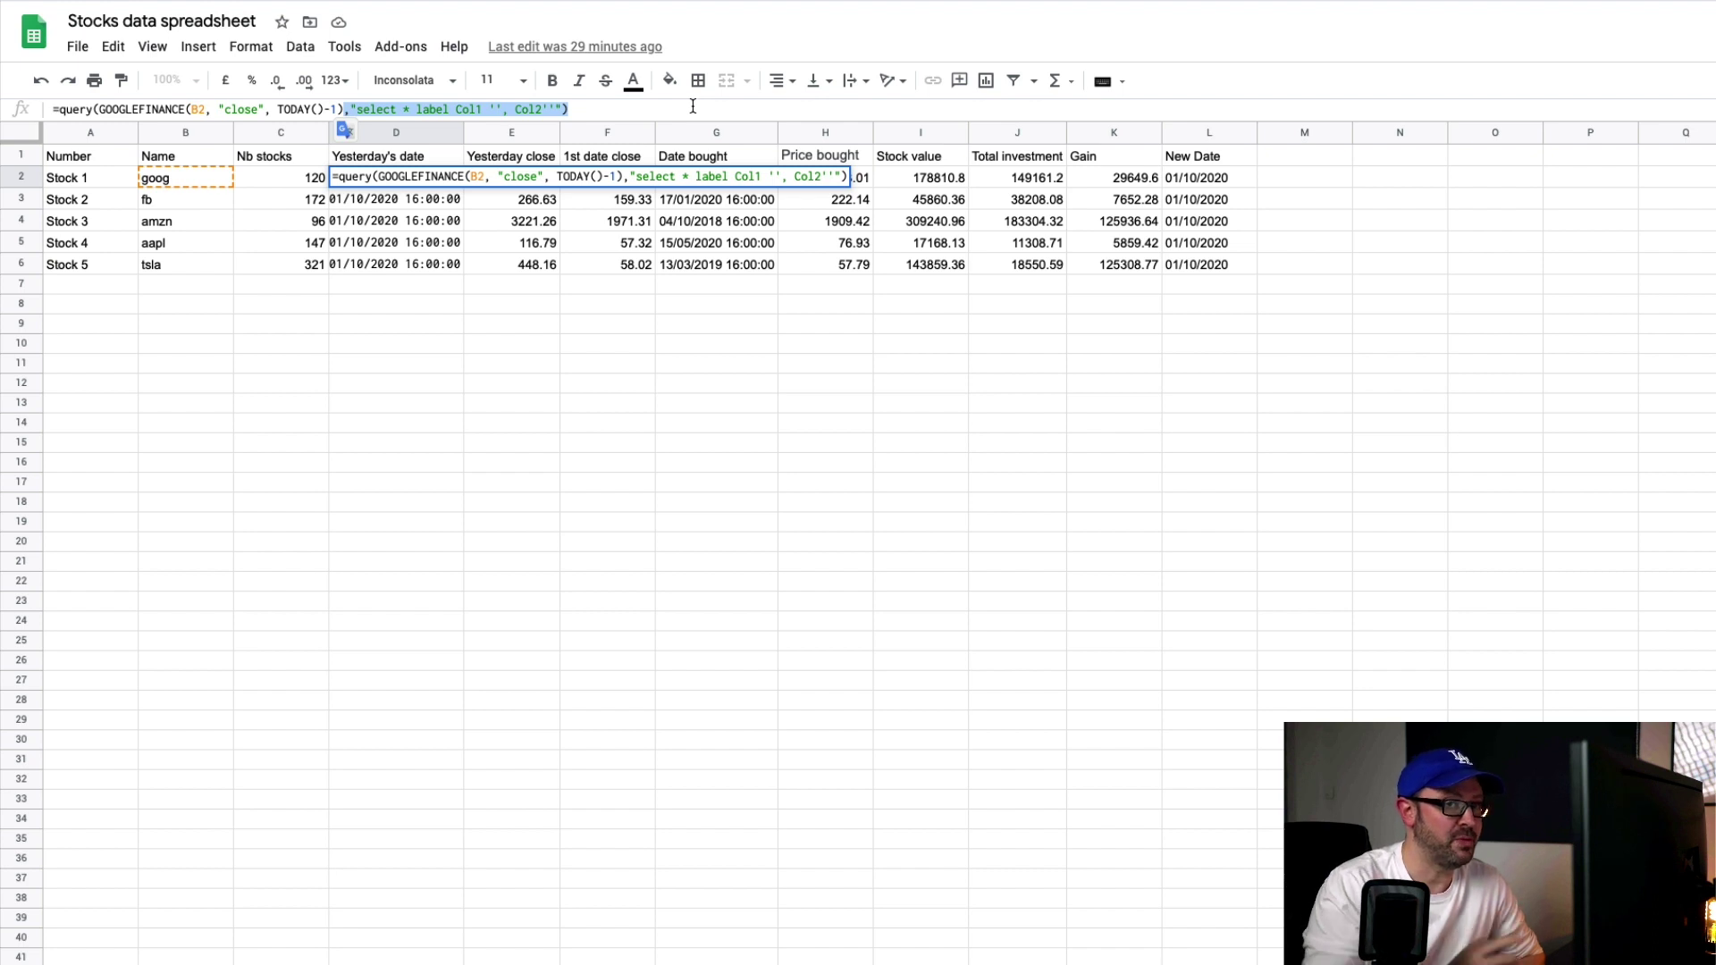
click(571, 334)
drag(372, 161, 599, 156)
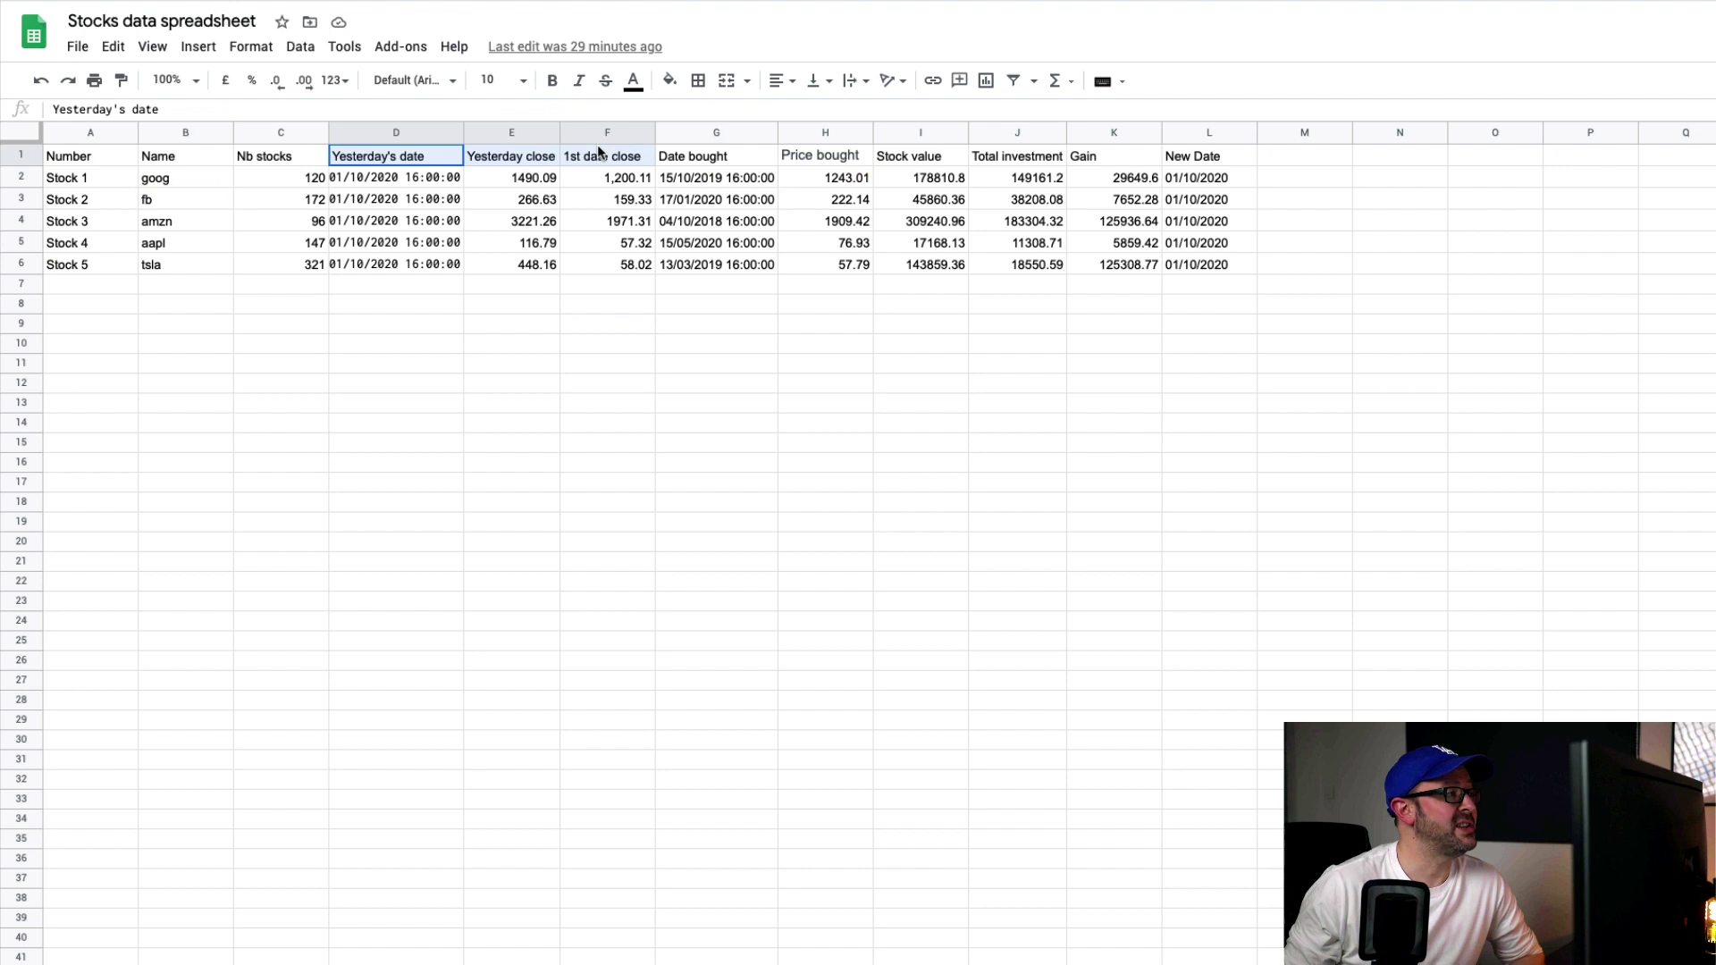
drag(1130, 151, 1210, 149)
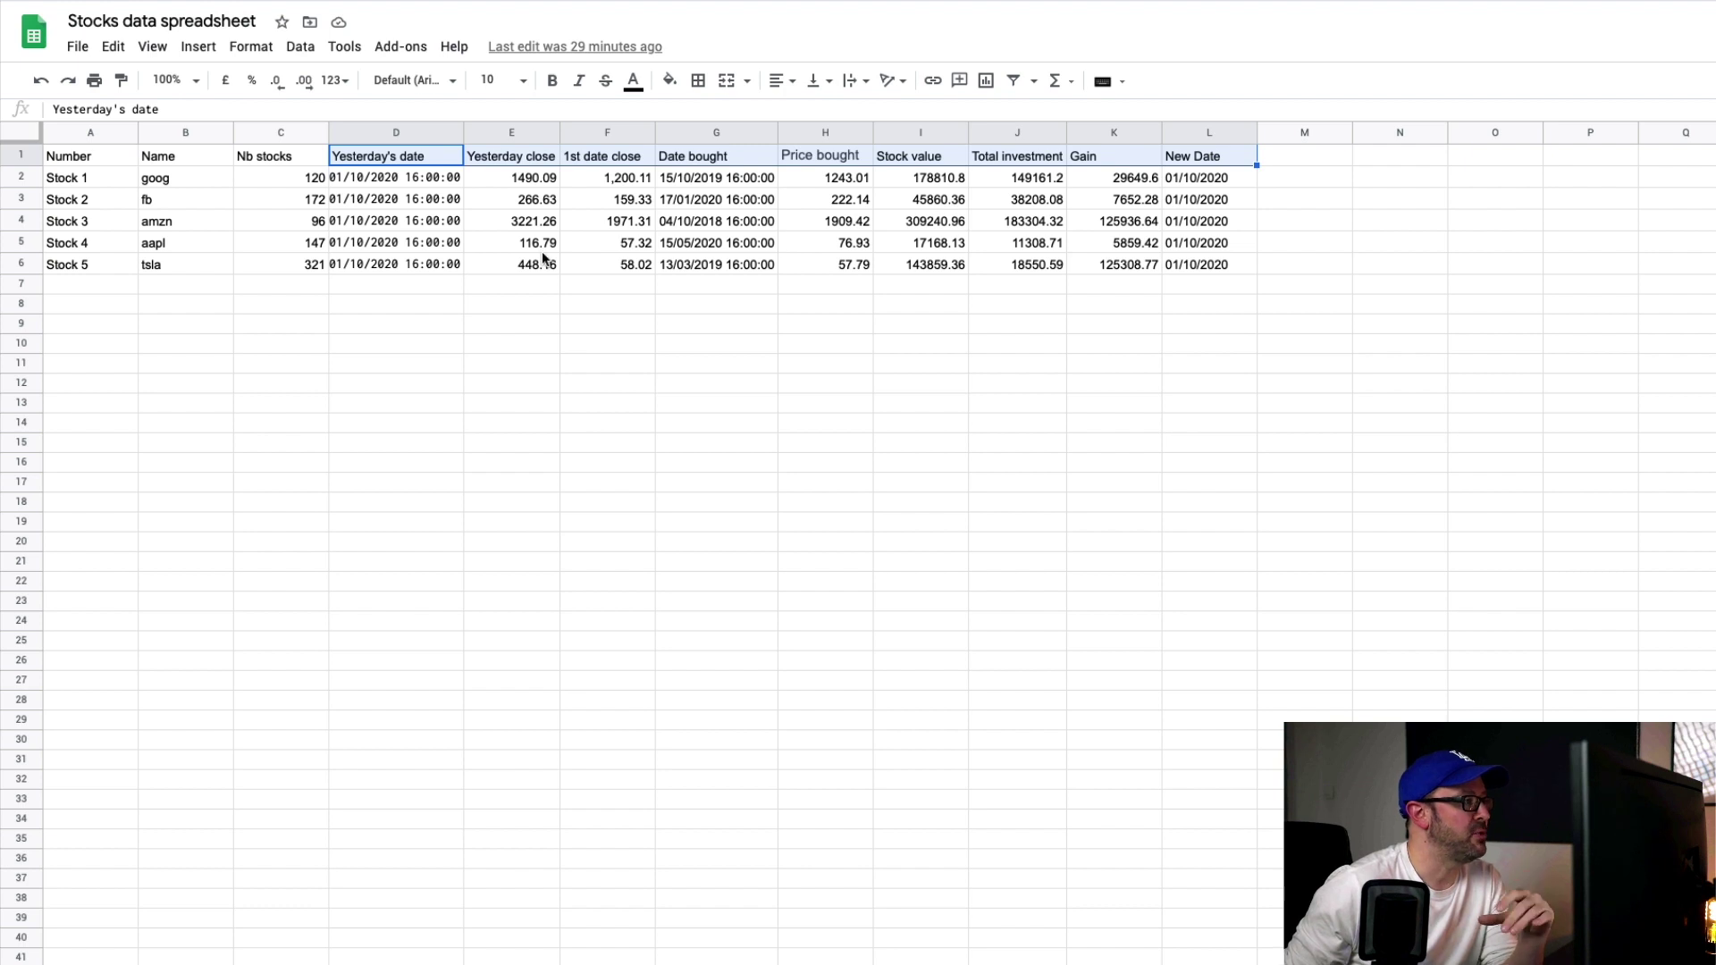
click(422, 175)
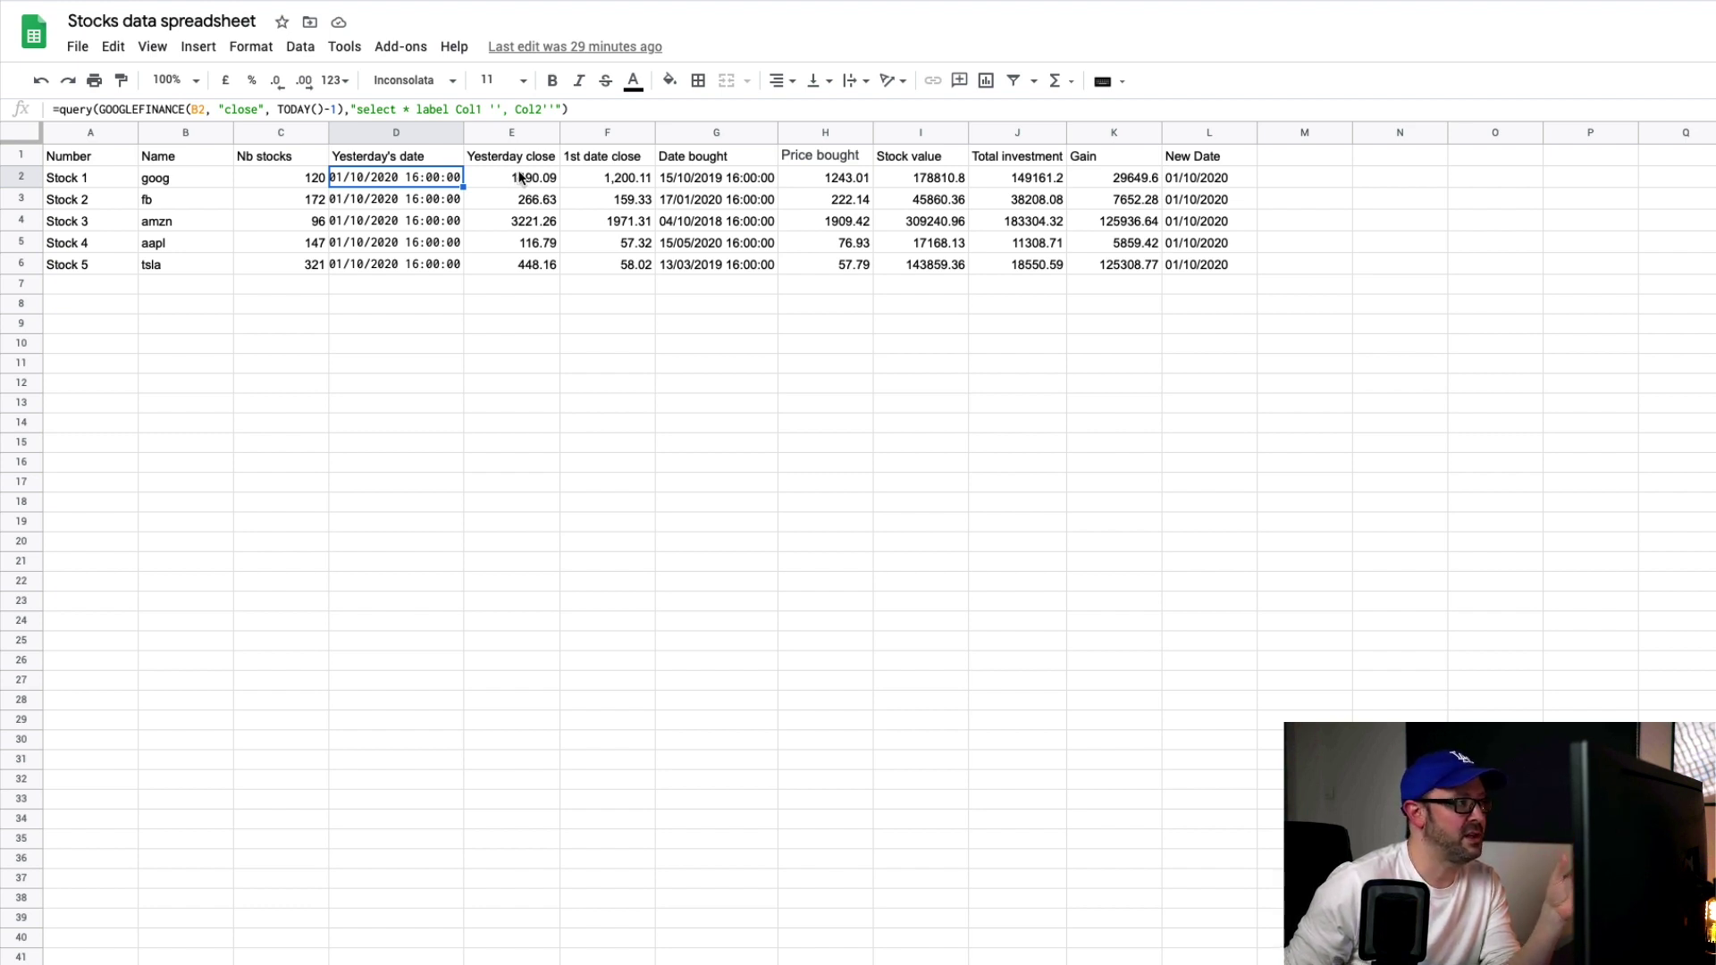
click(625, 177)
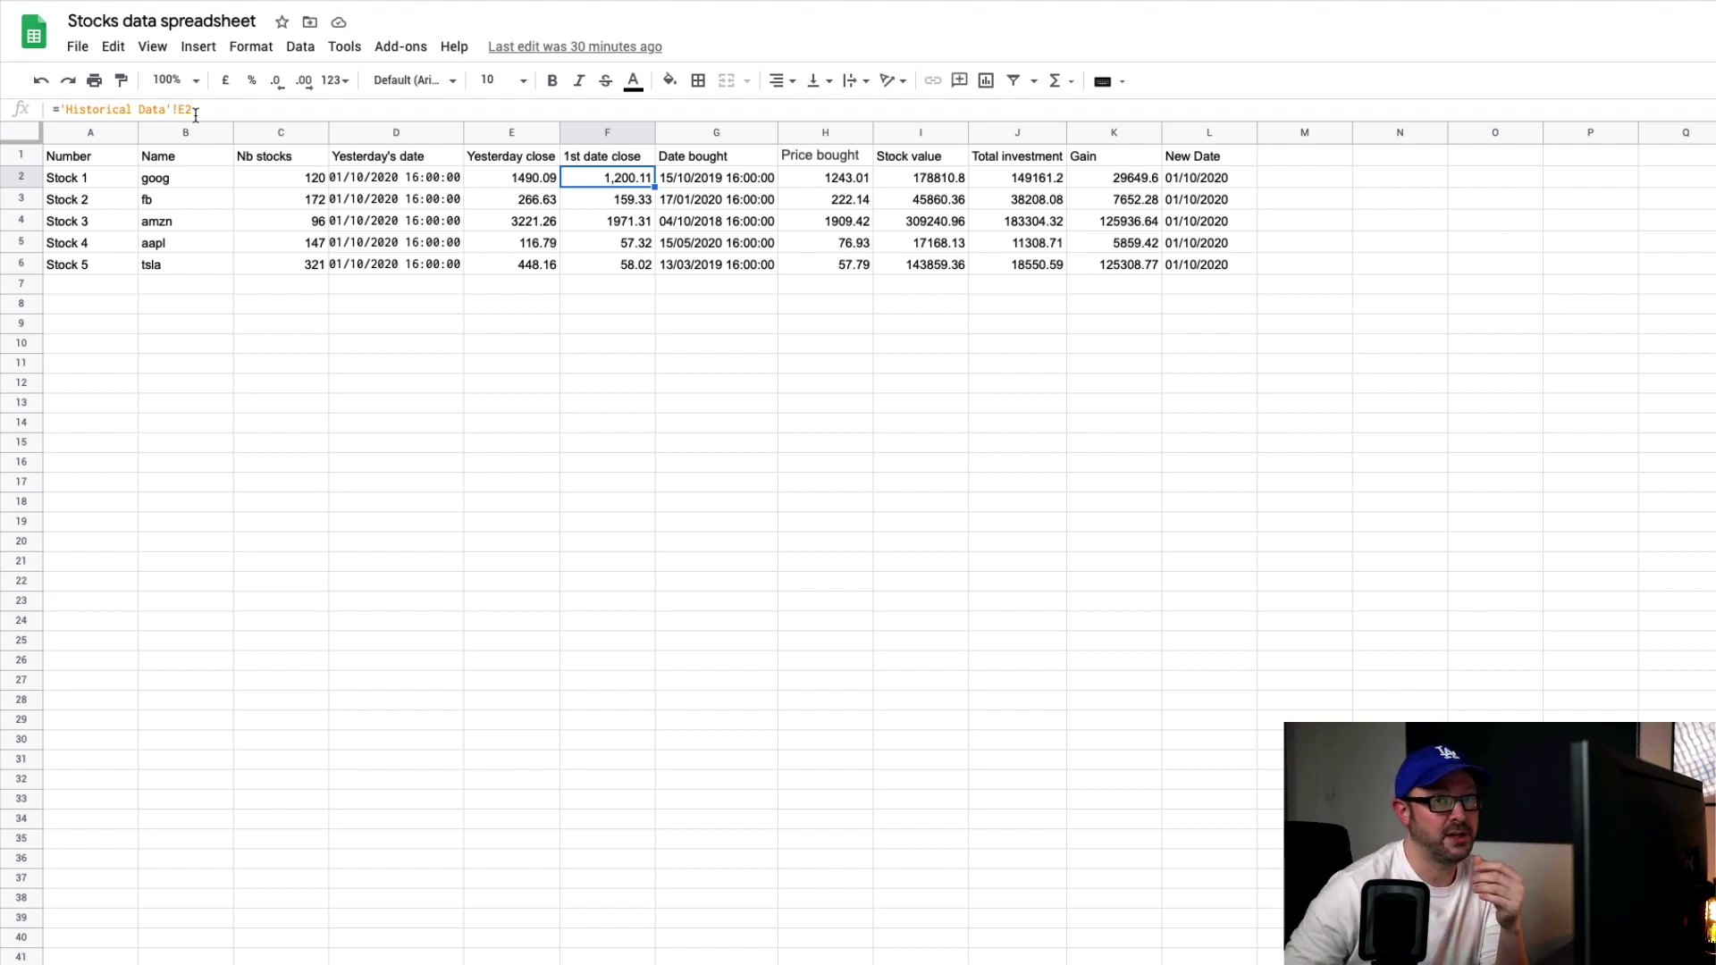
click(753, 182)
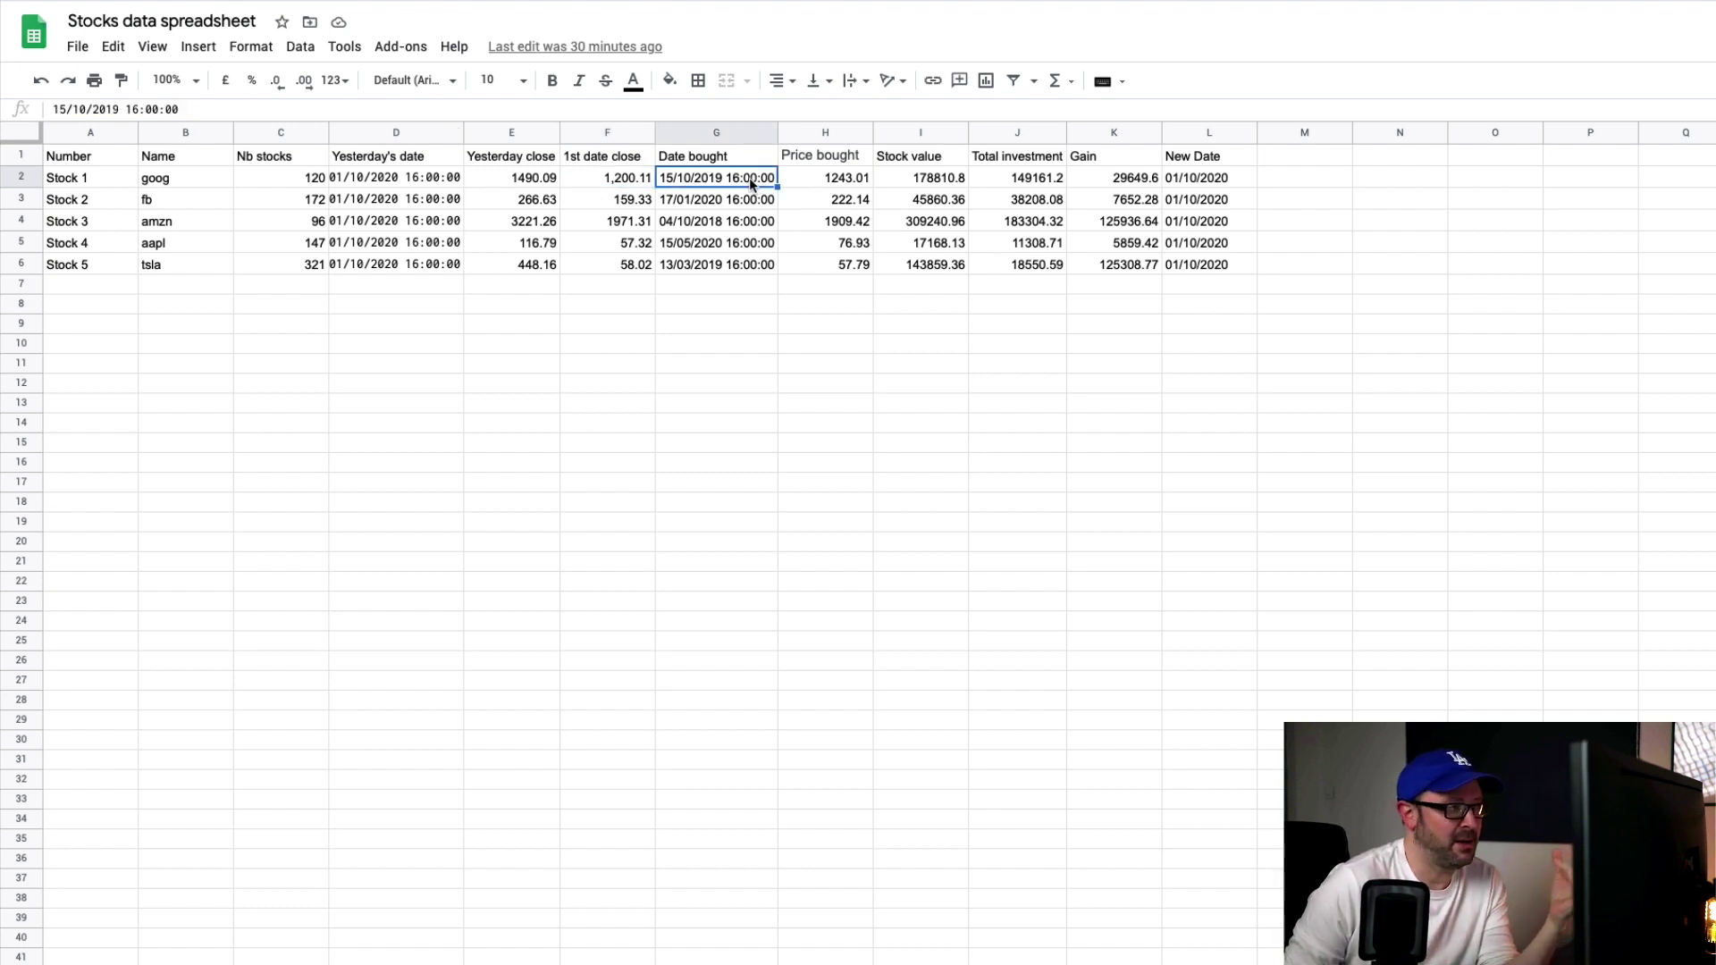
click(840, 179)
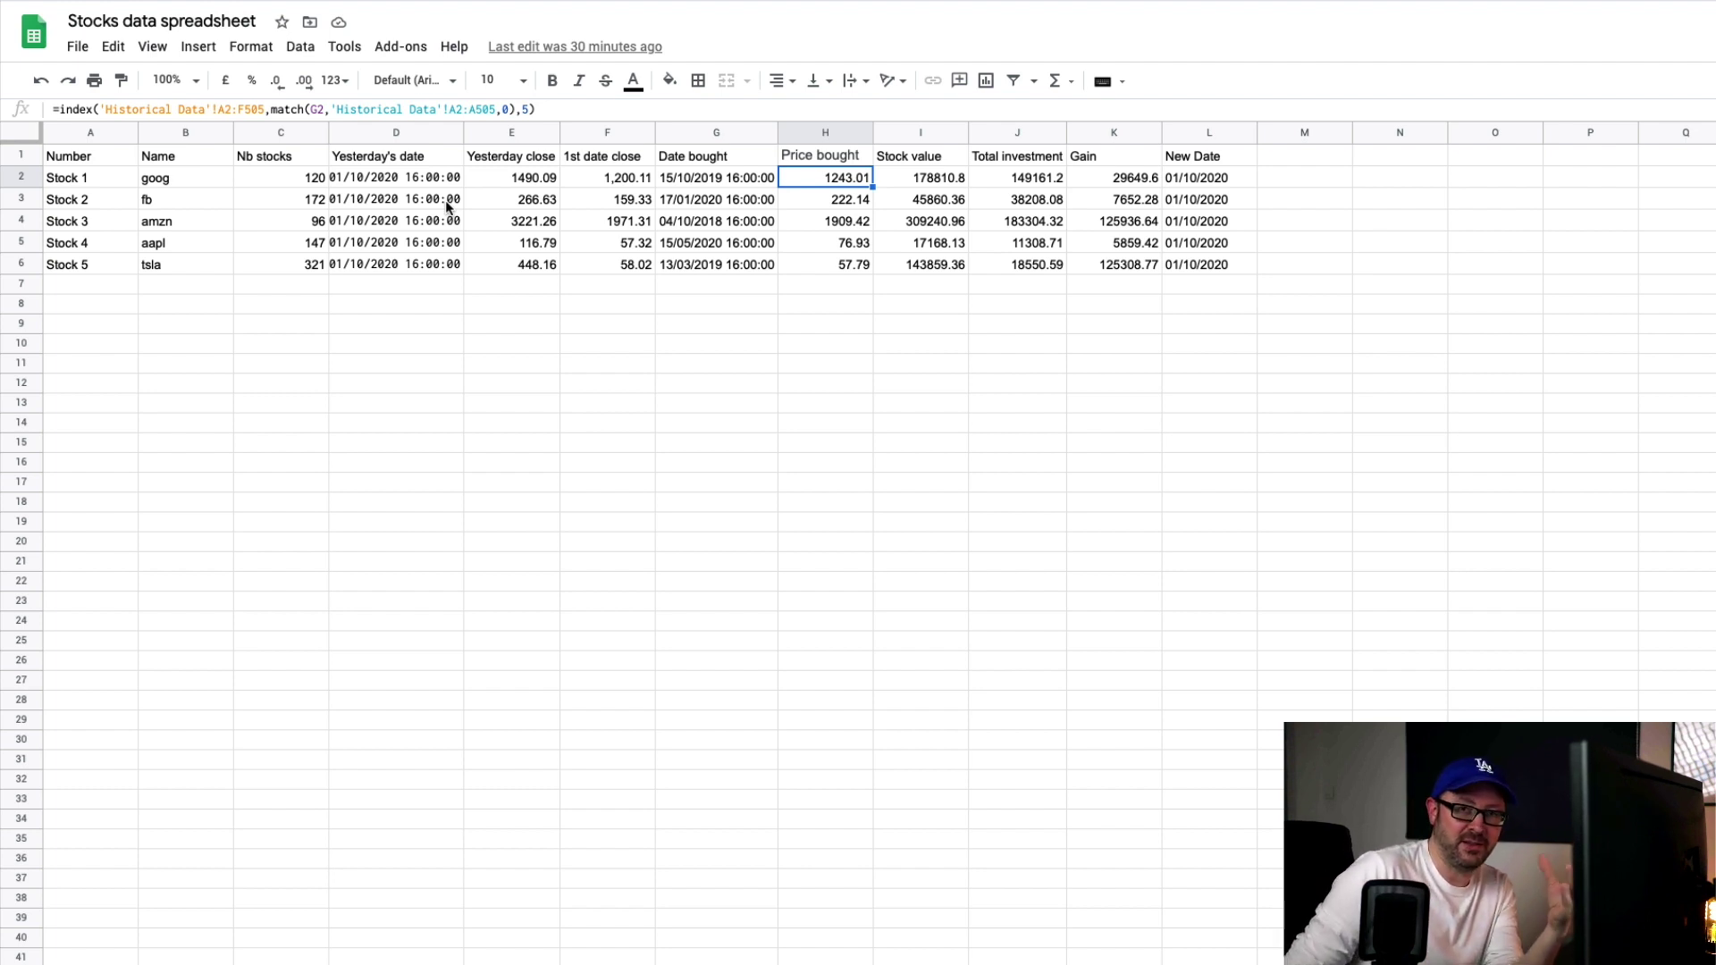
click(935, 180)
double_click(935, 179)
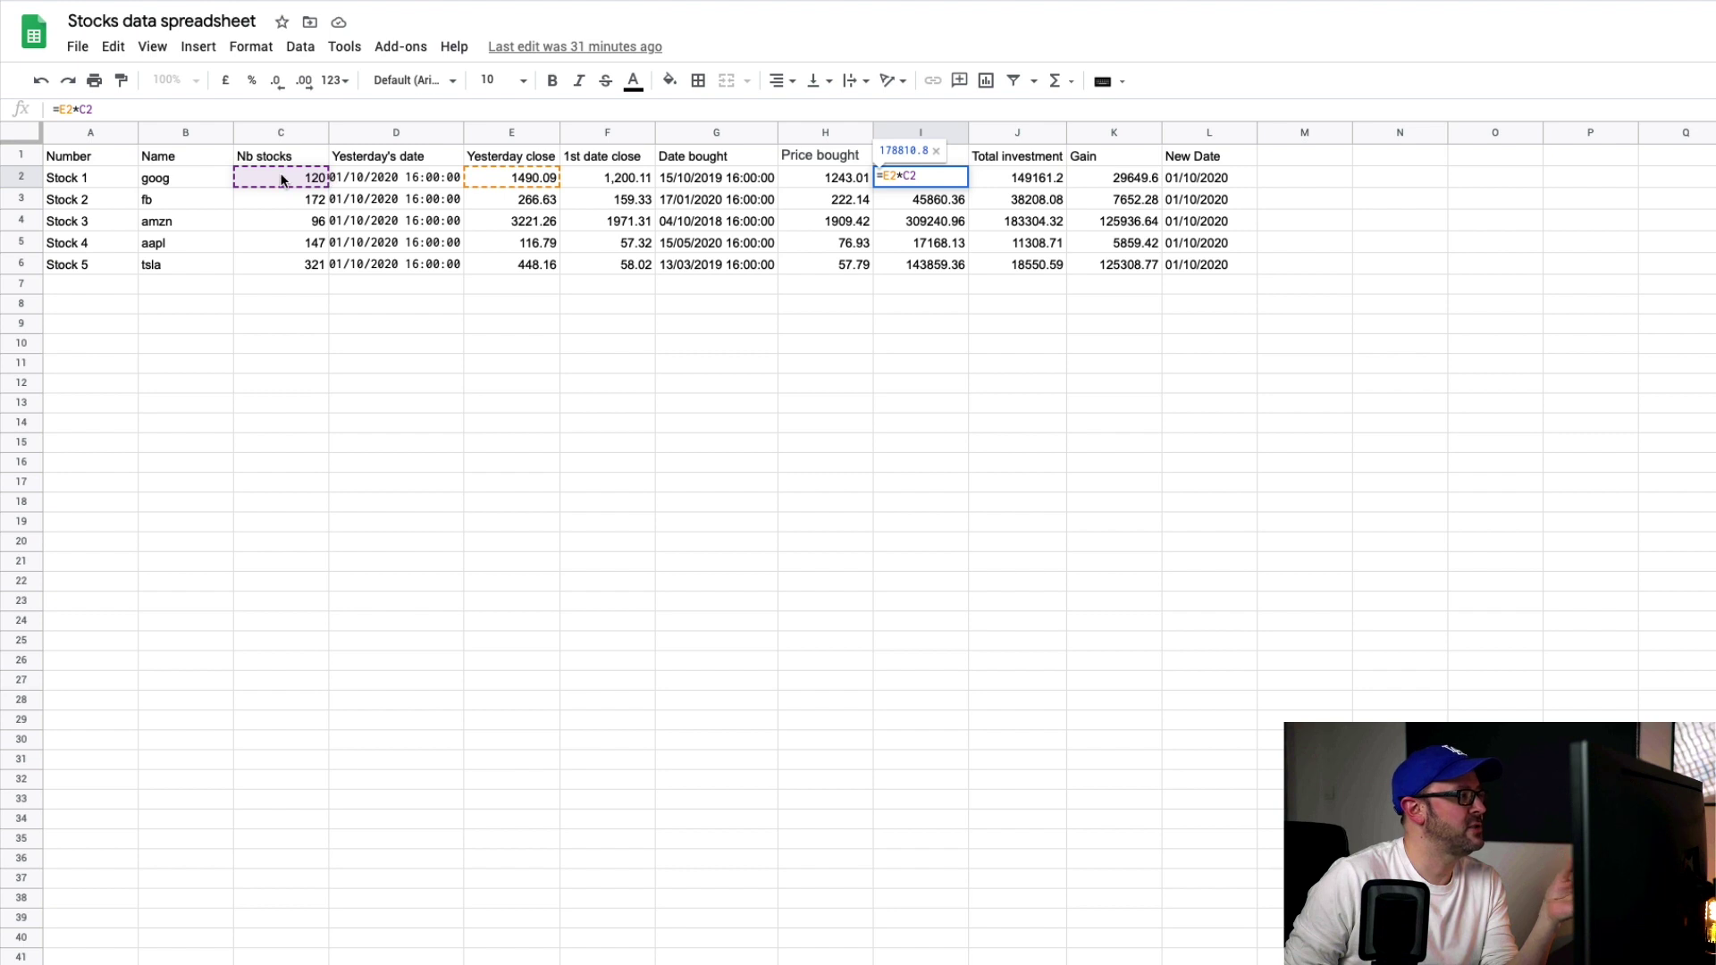
key(Return)
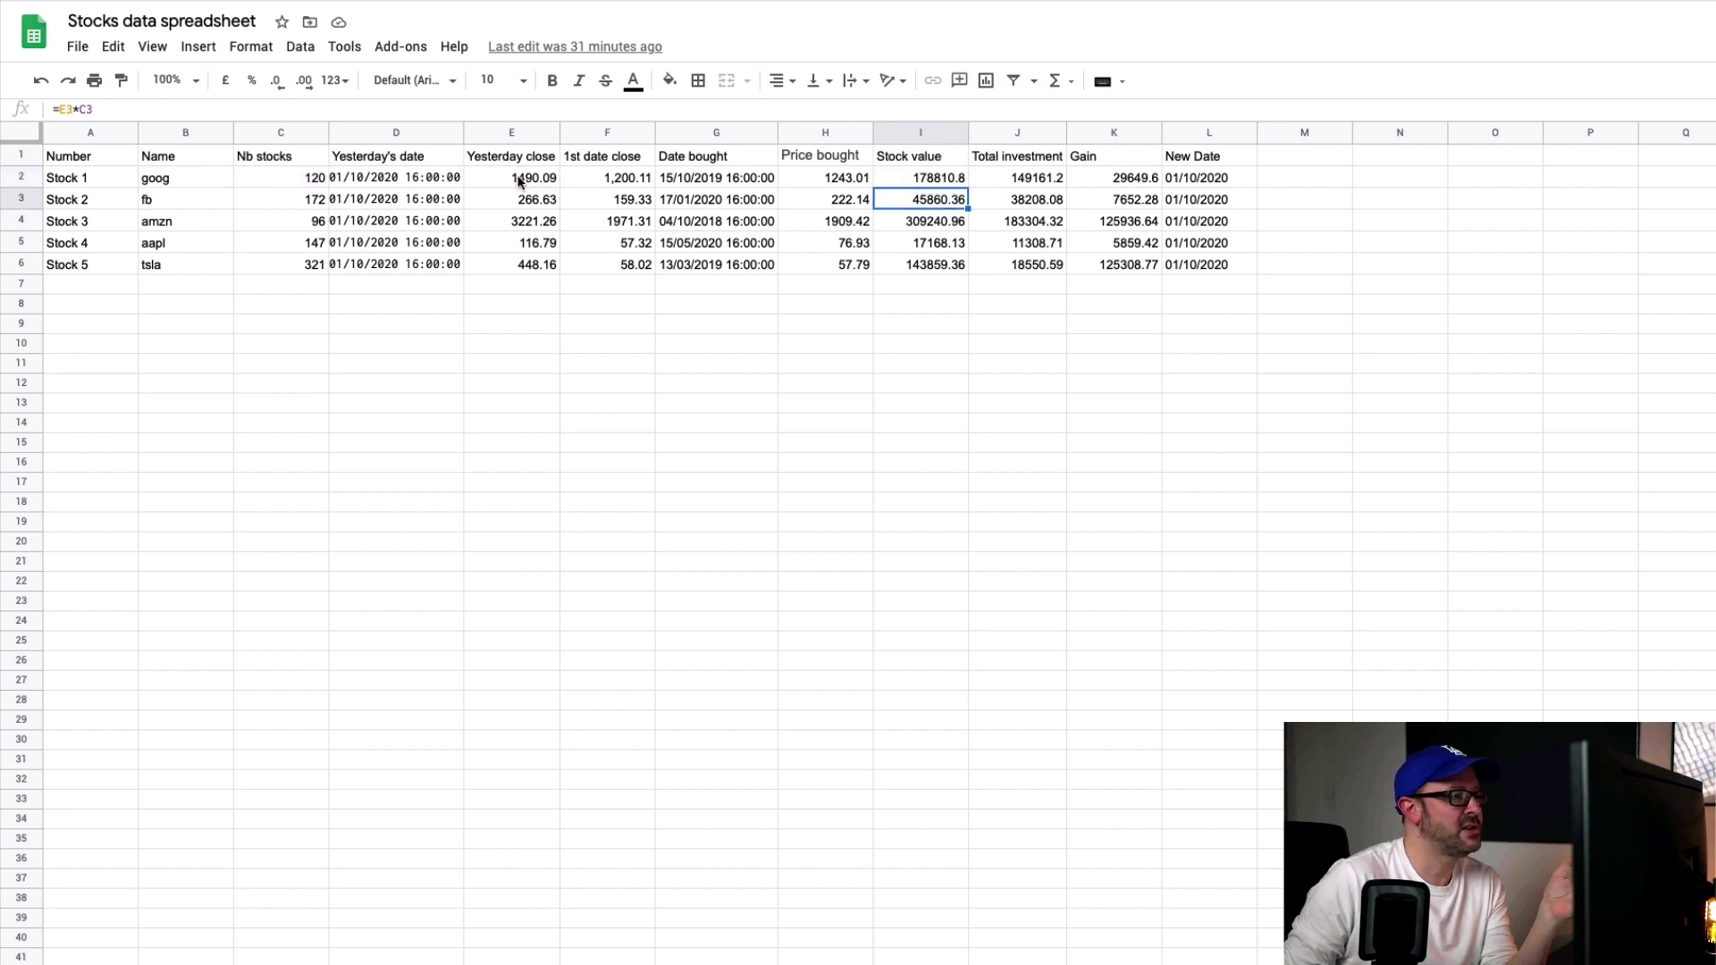
click(1032, 175)
double_click(1035, 176)
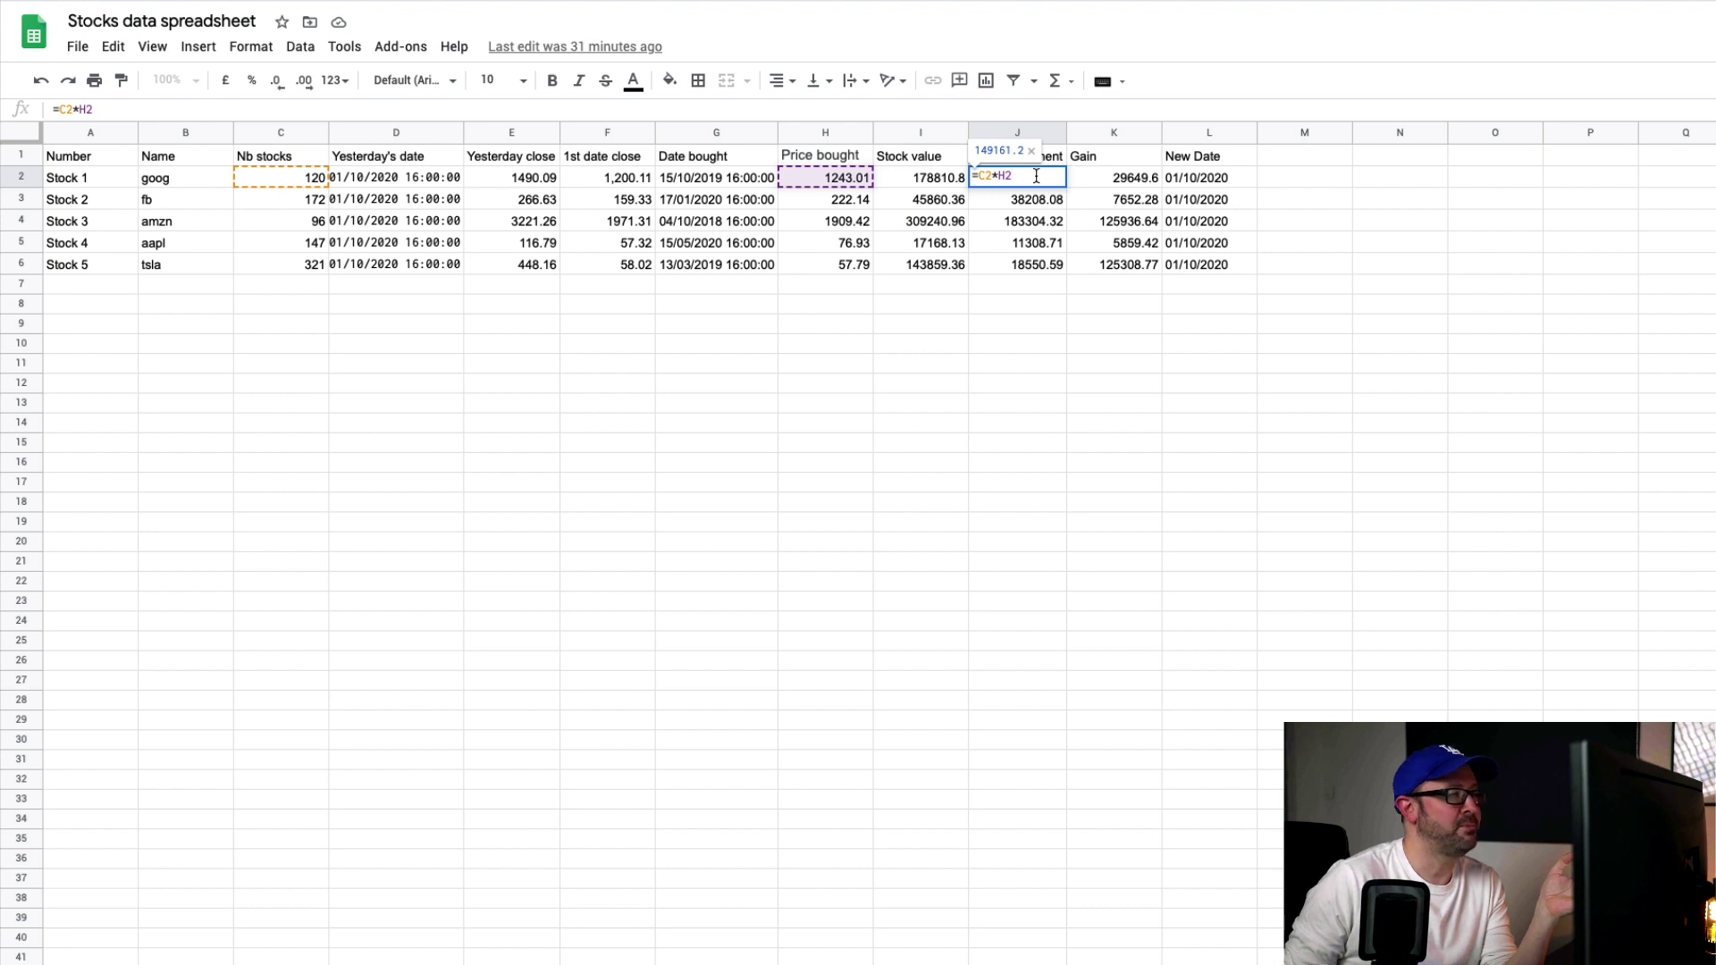
key(Return)
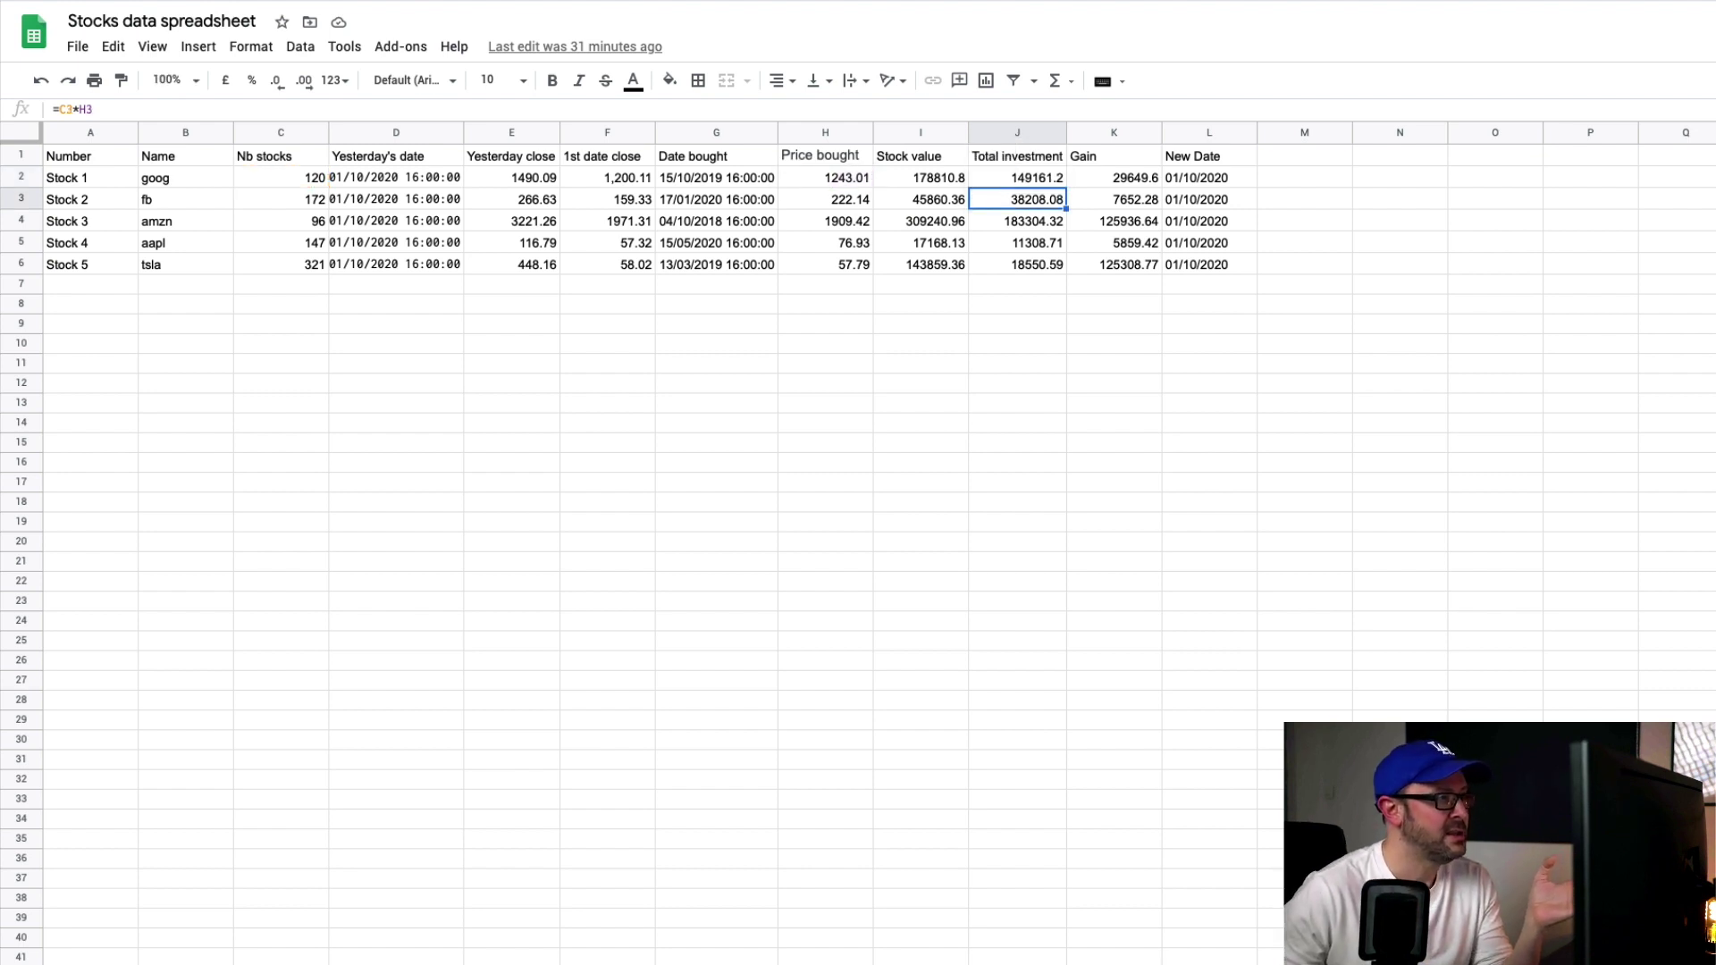
click(1124, 177)
double_click(1123, 176)
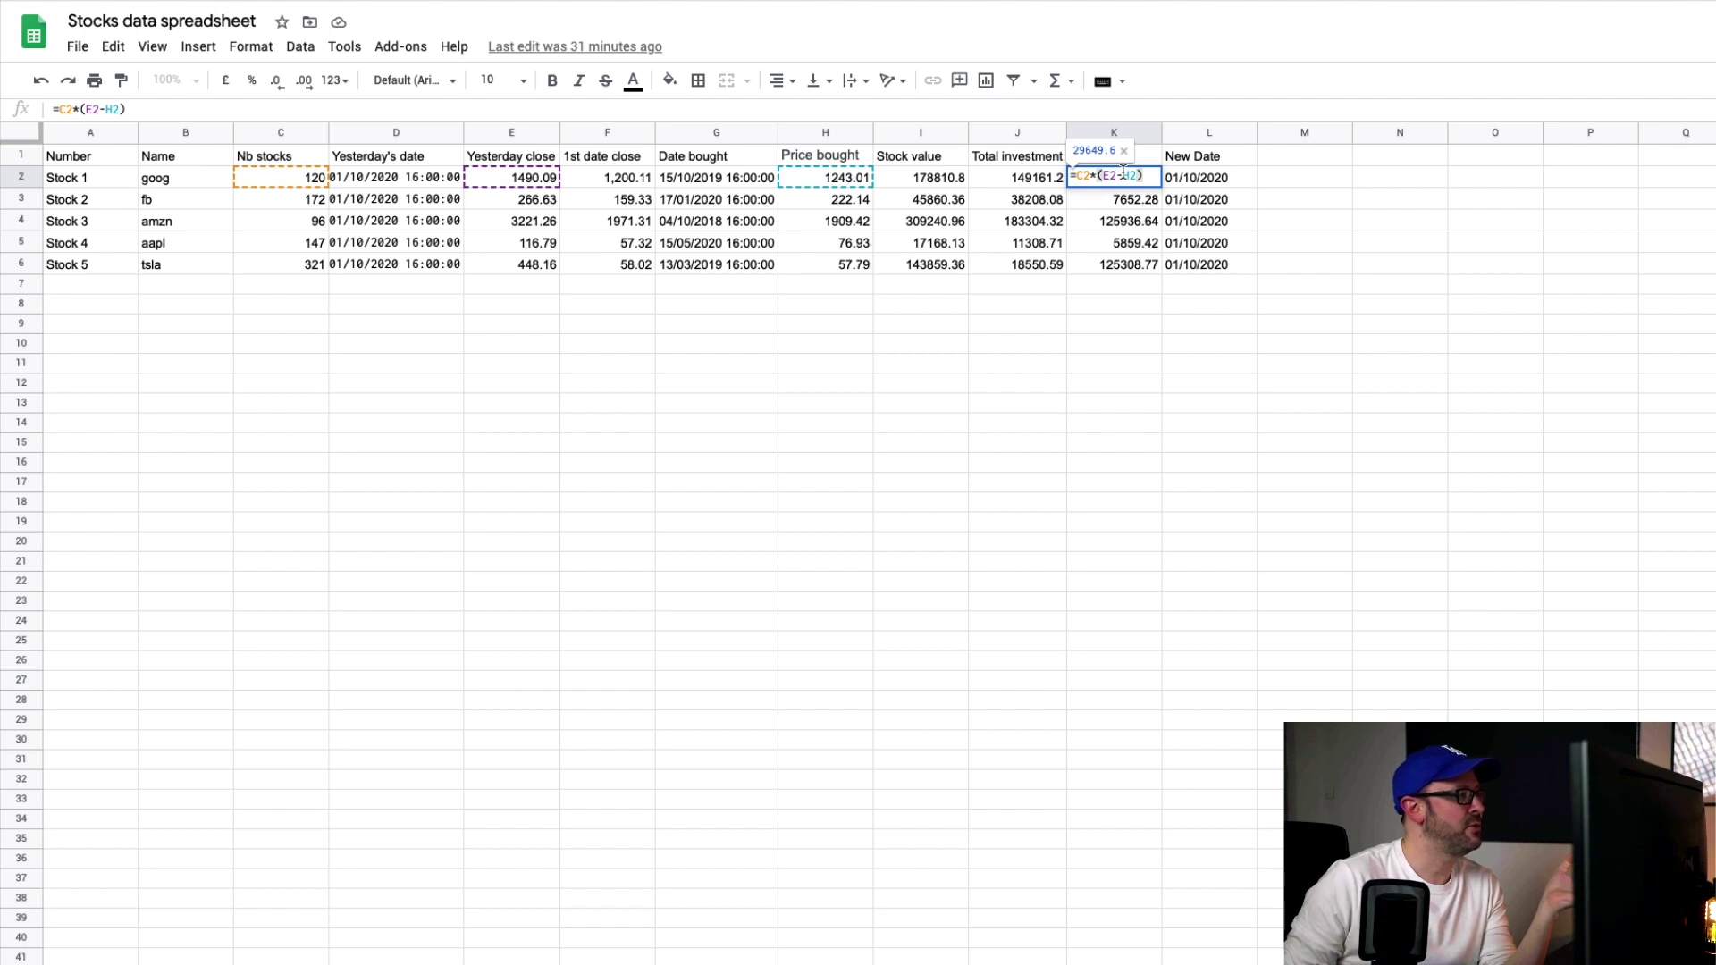
key(Return)
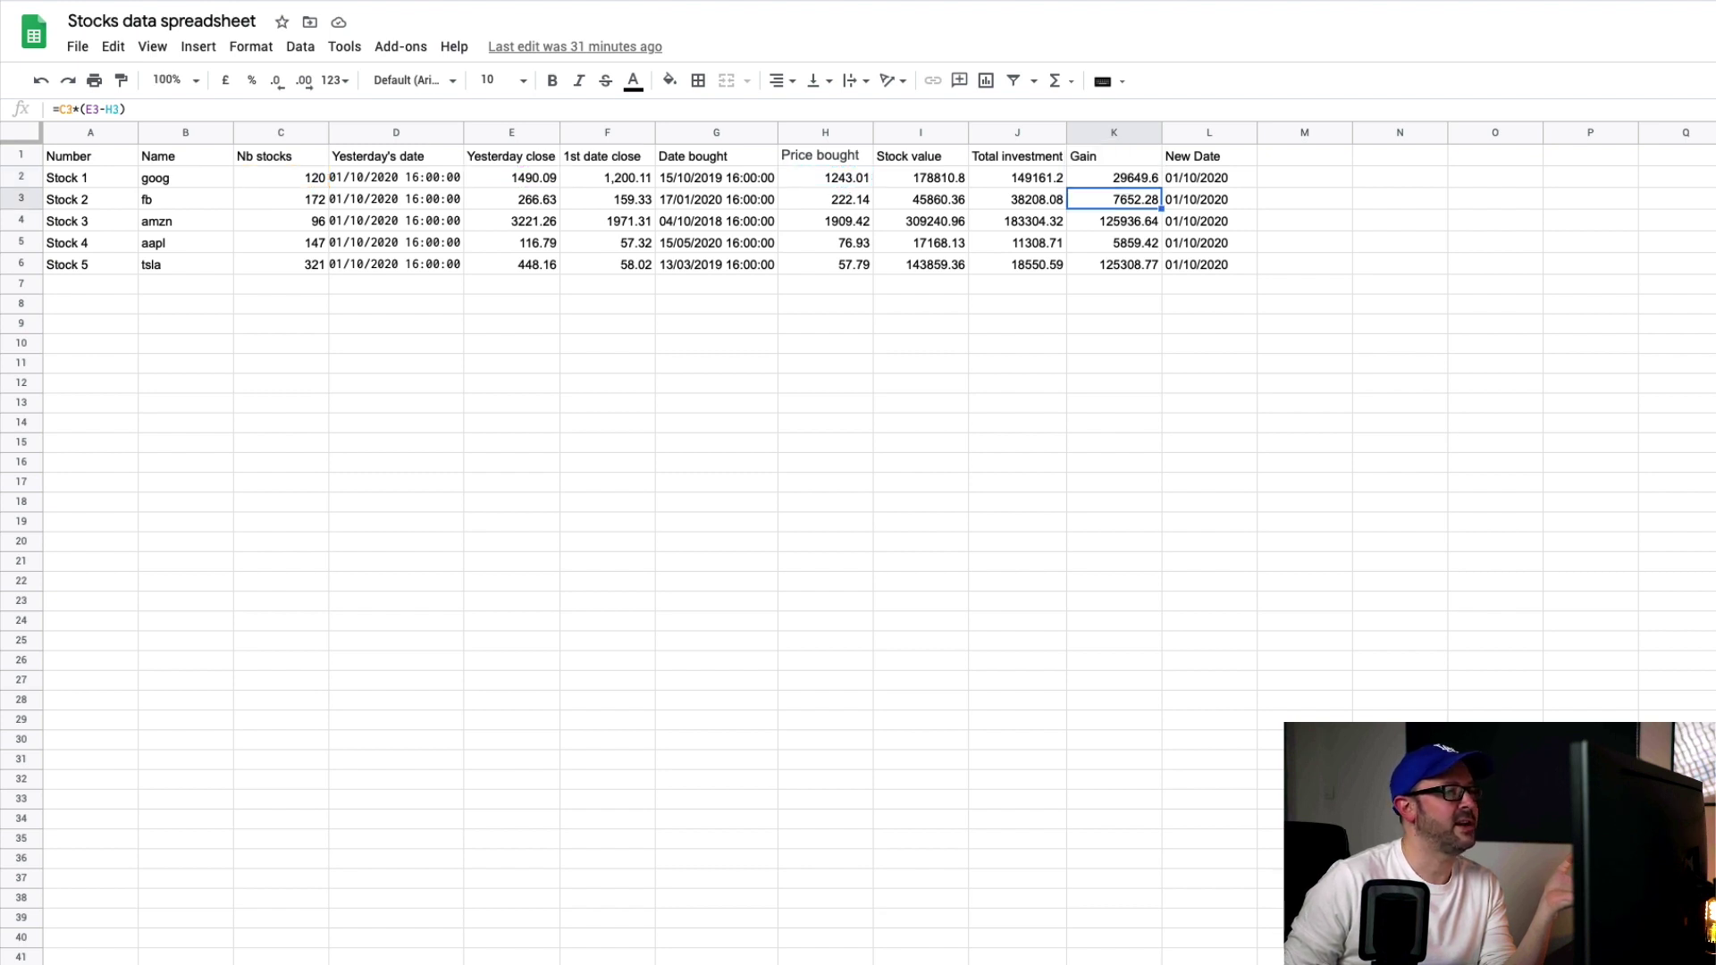
click(1201, 131)
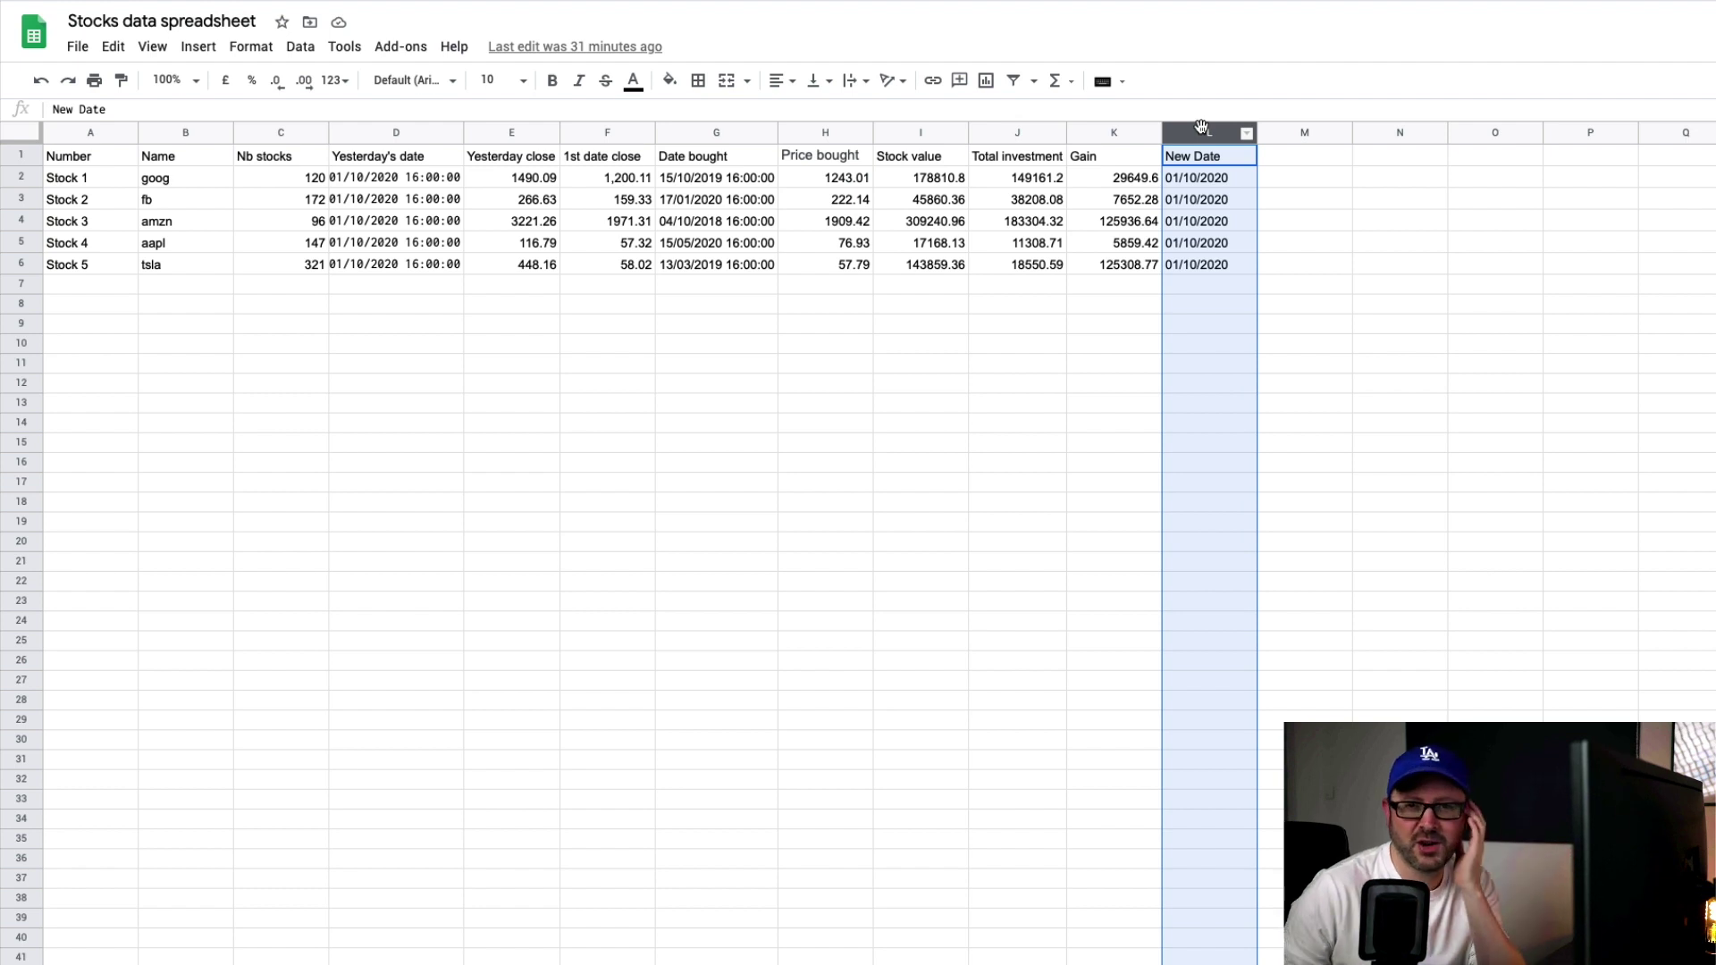
click(1216, 177)
drag(132, 109, 54, 112)
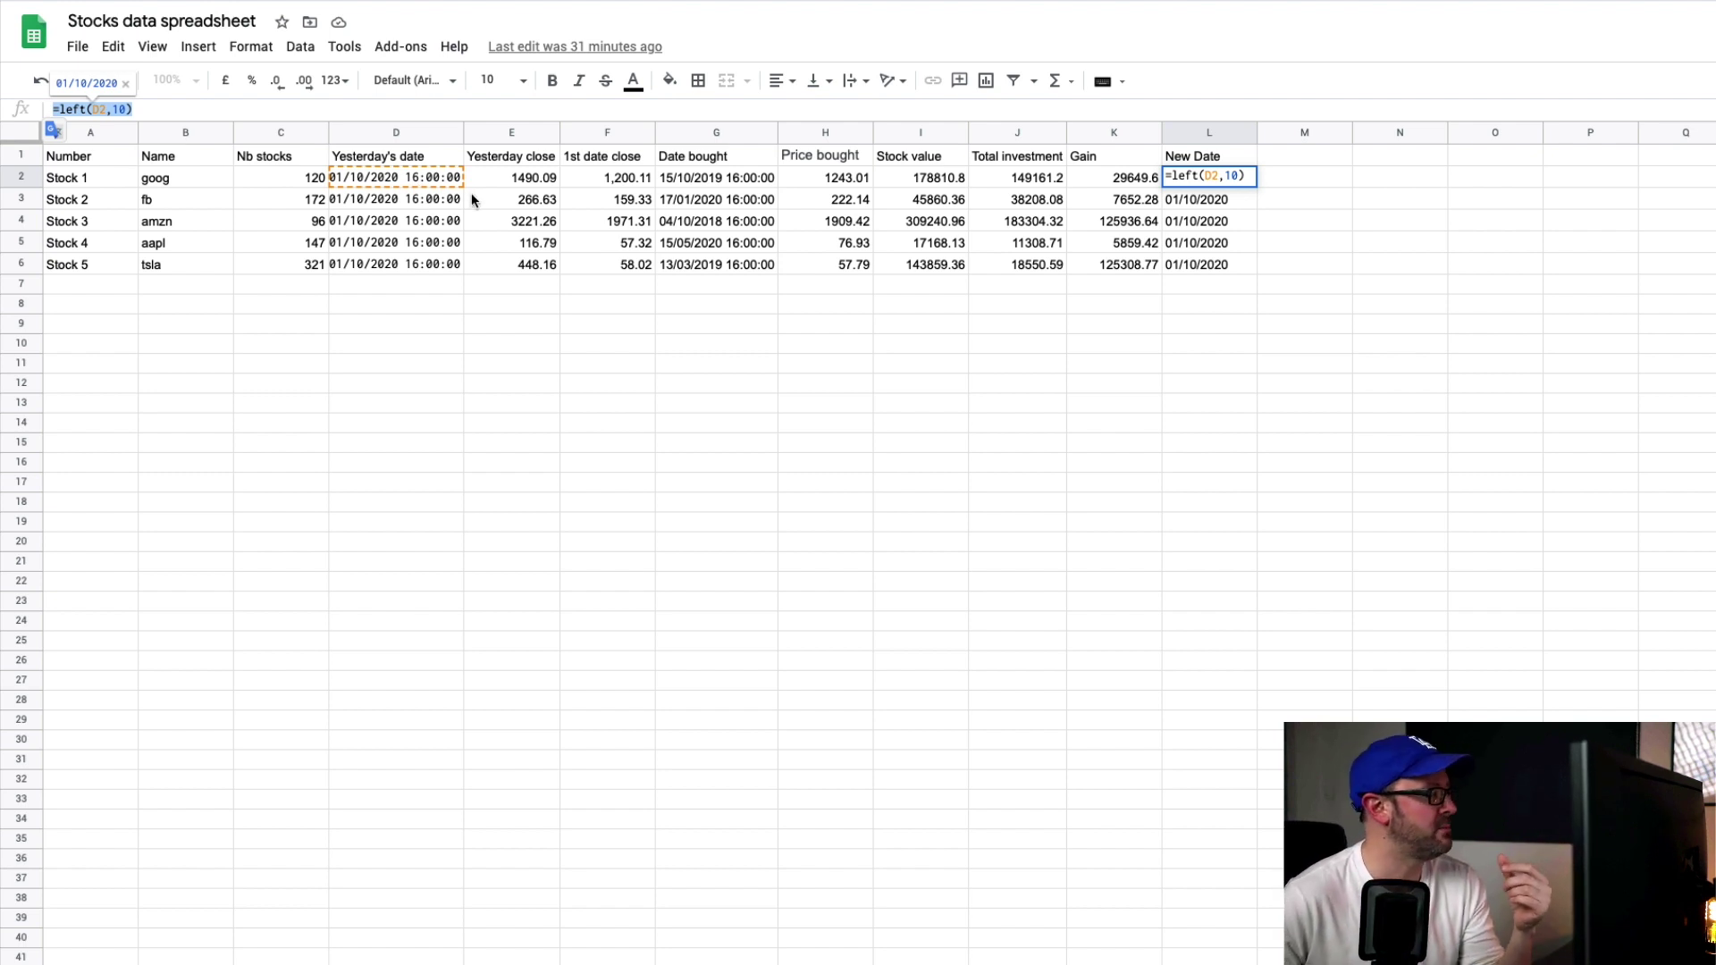
click(1491, 442)
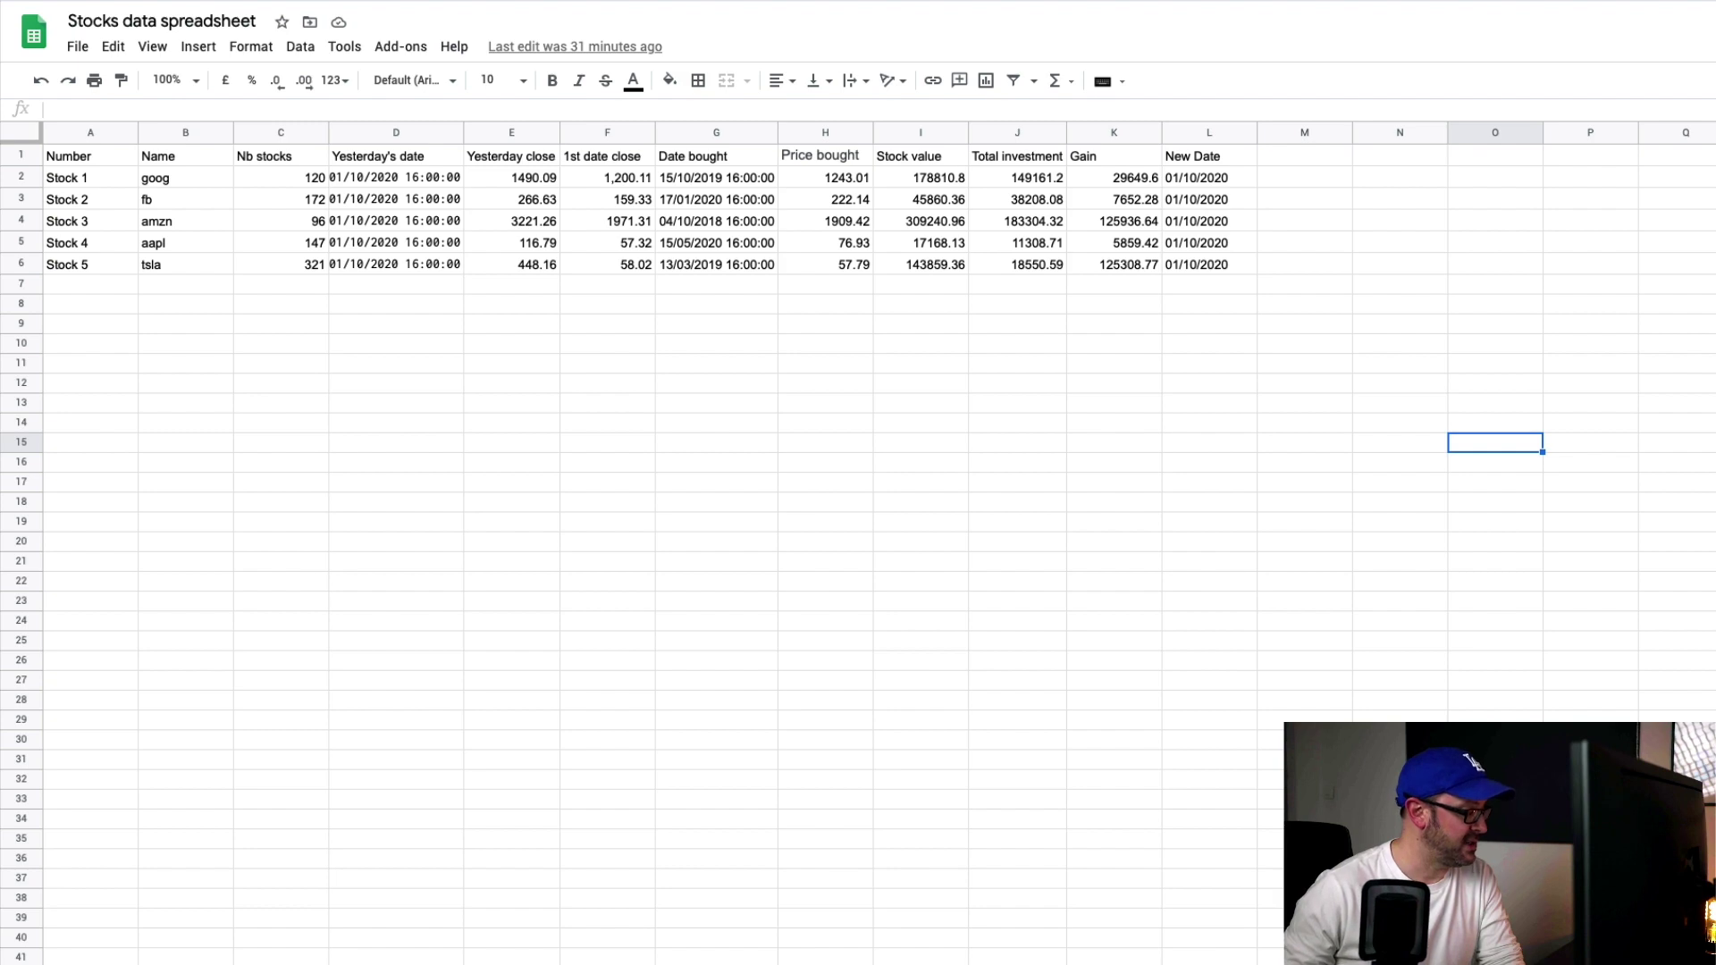
- Move to the Historical Data sheet and inspect the 'all' attribute in A2's QUERY formula
key(ctrl+shift+Page_Down)
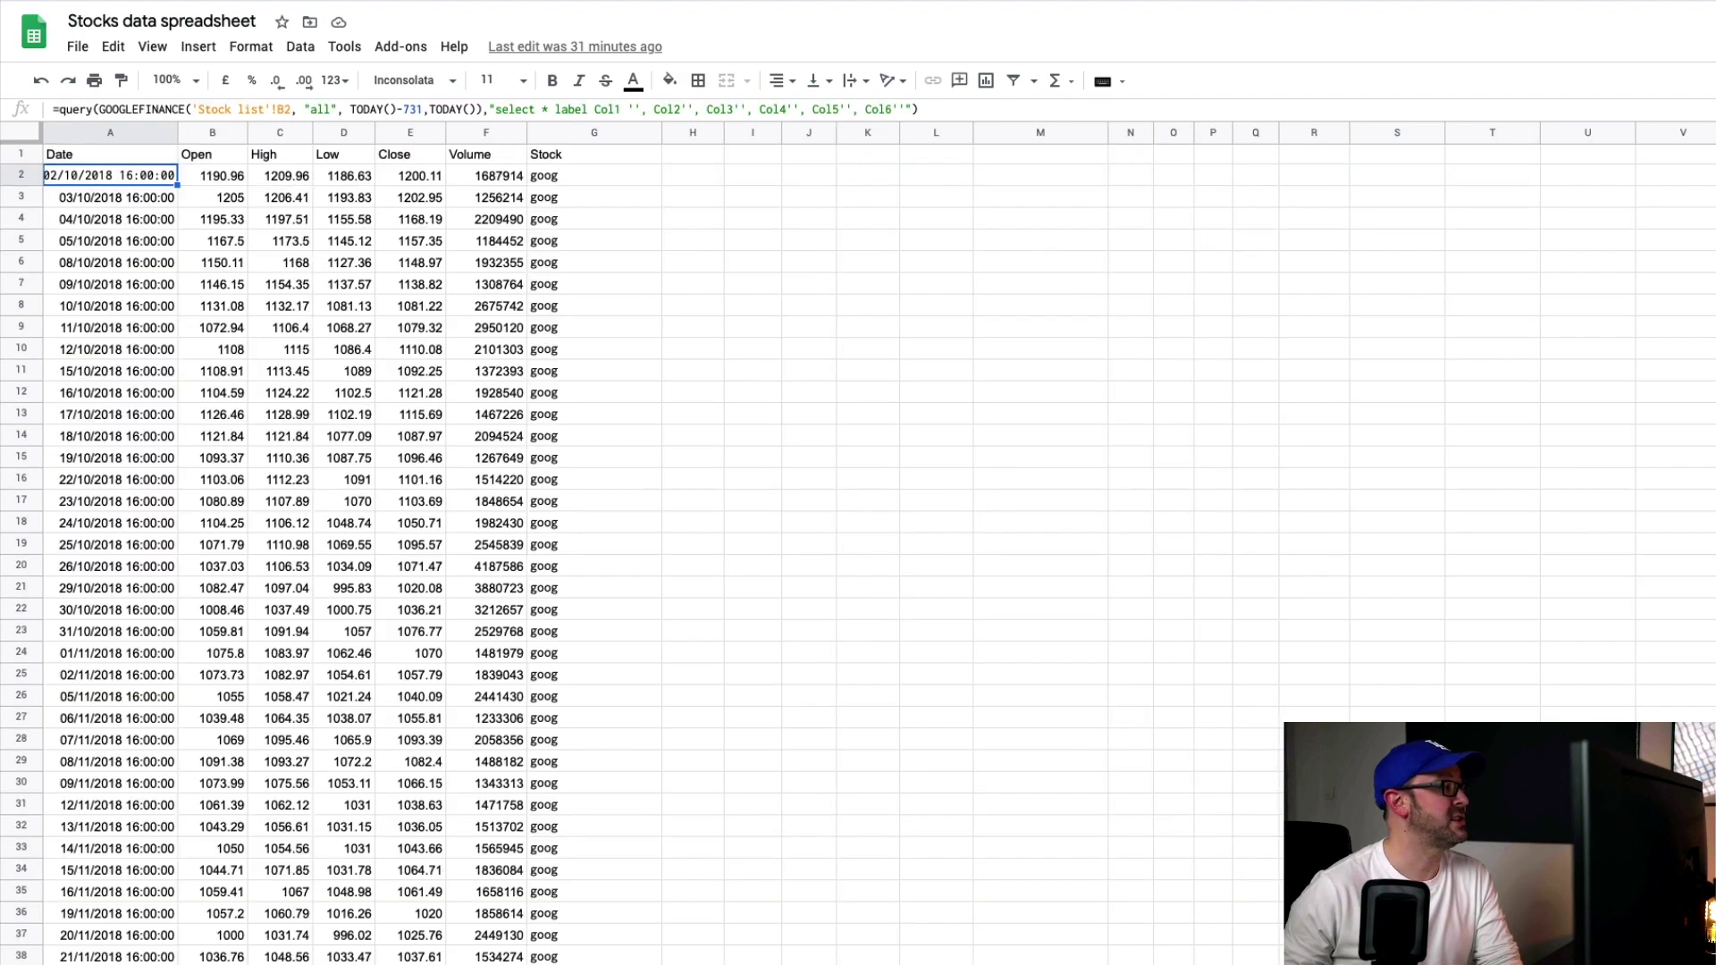
double_click(323, 109)
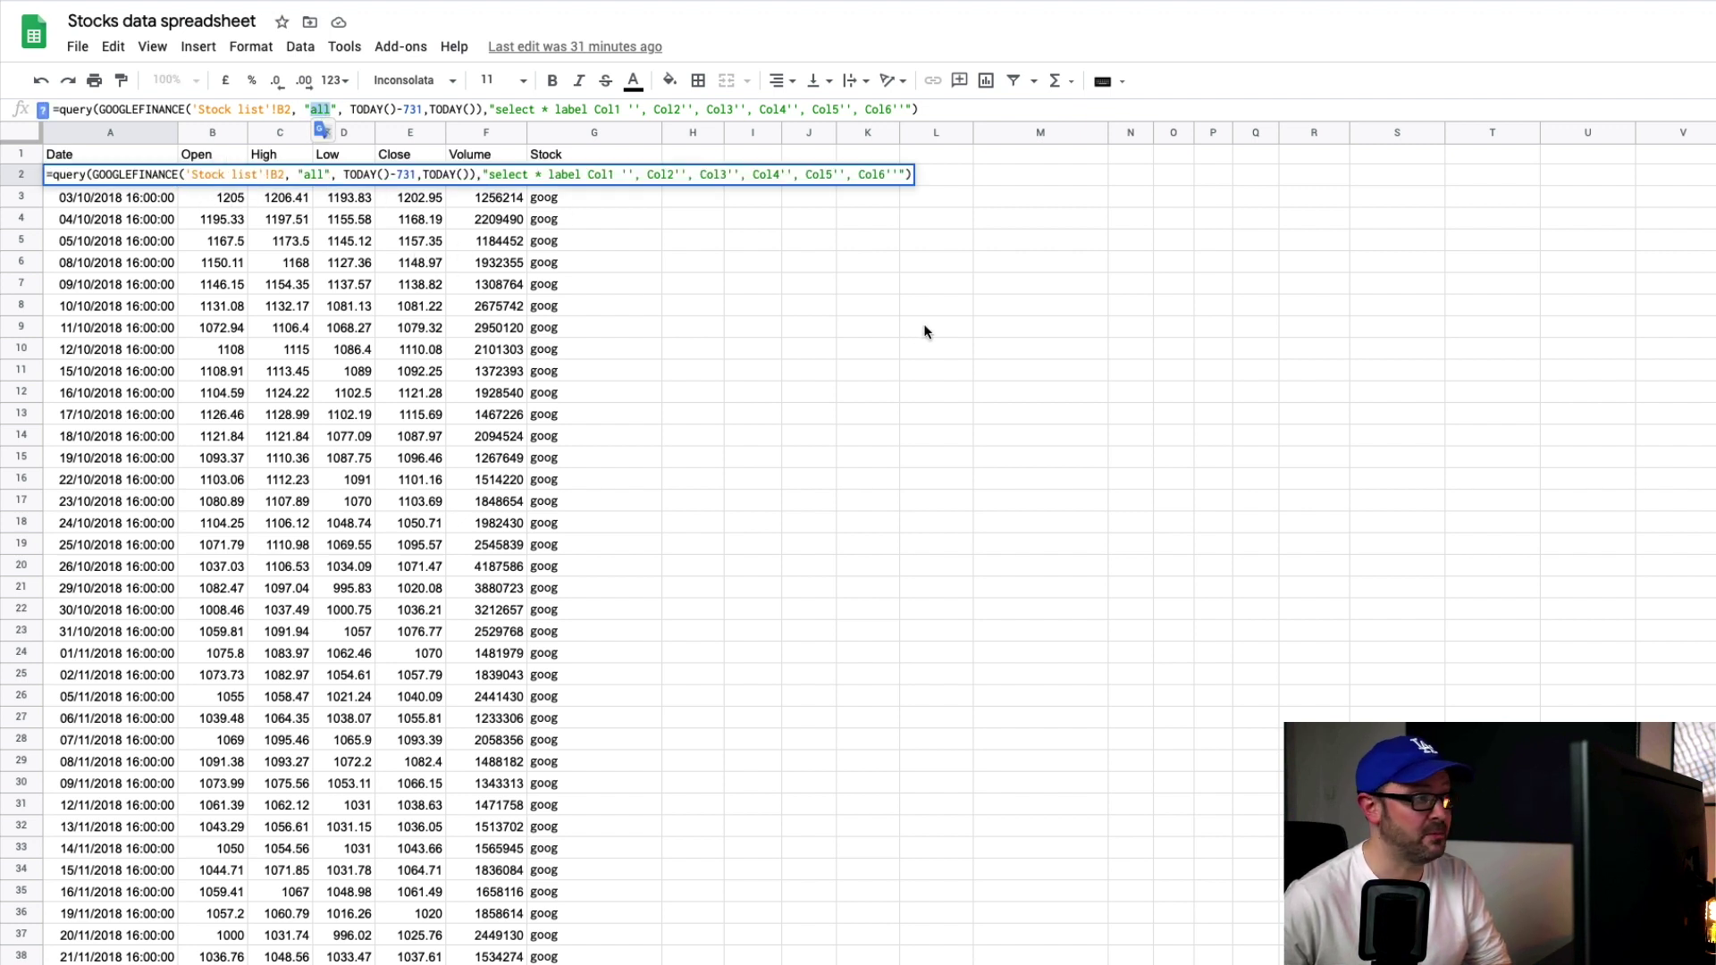
key(Return)
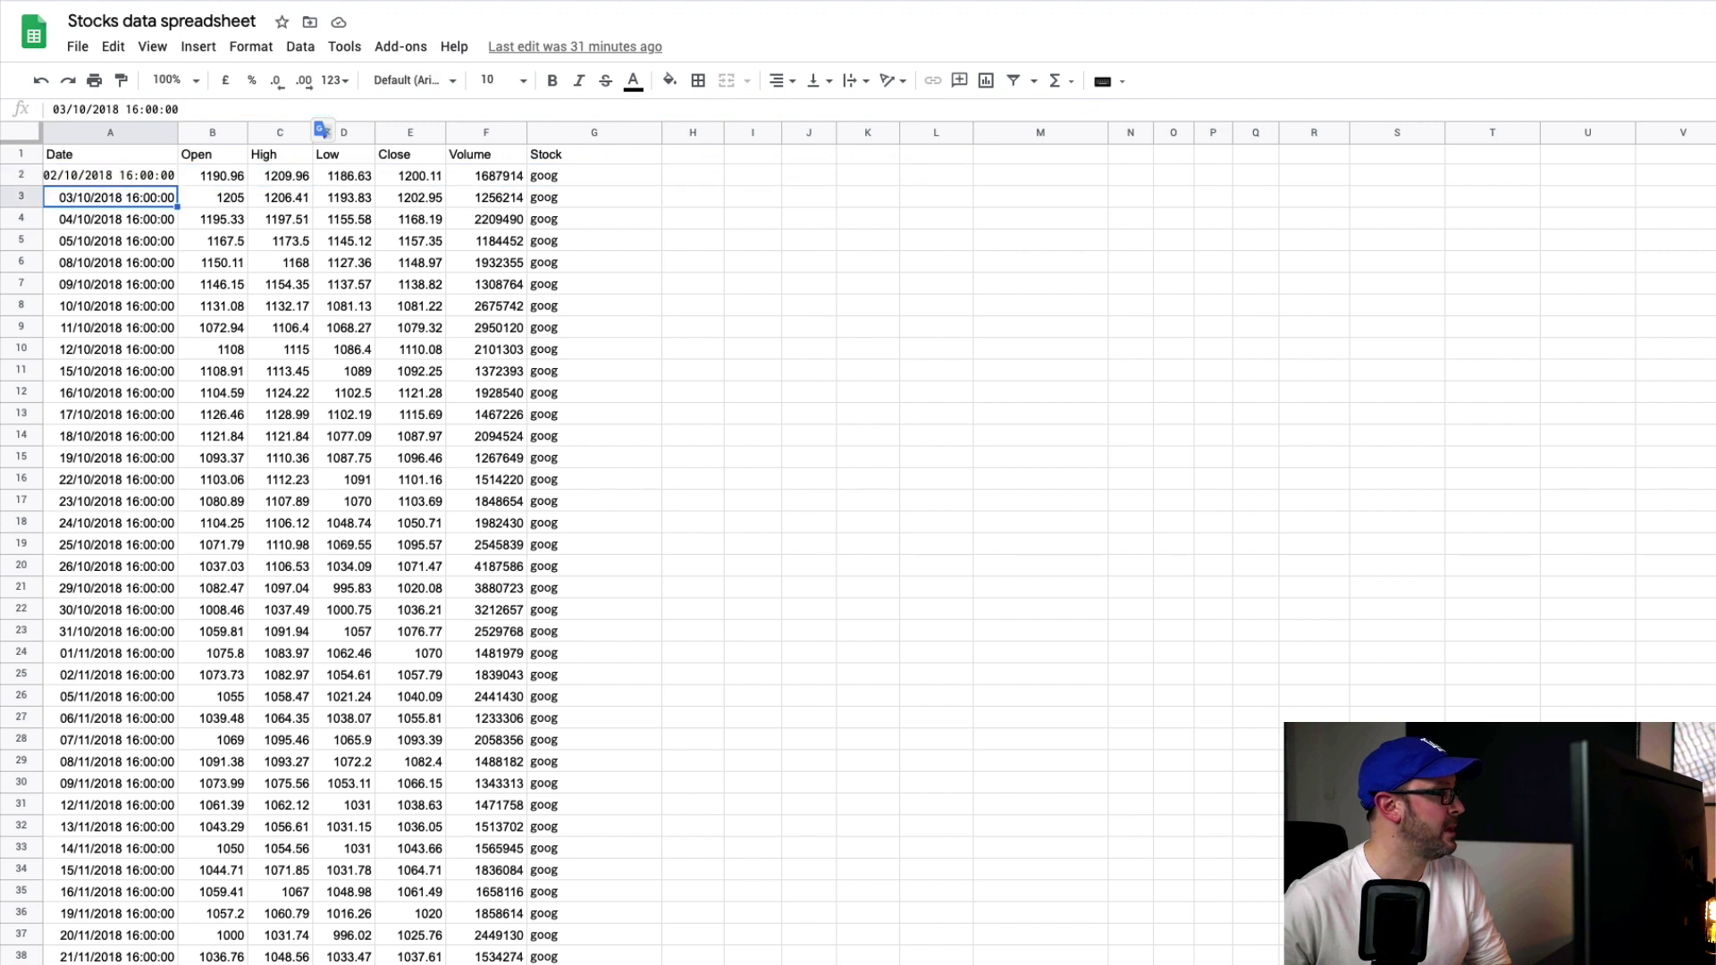
key(Up)
key(Up)
key(Down)
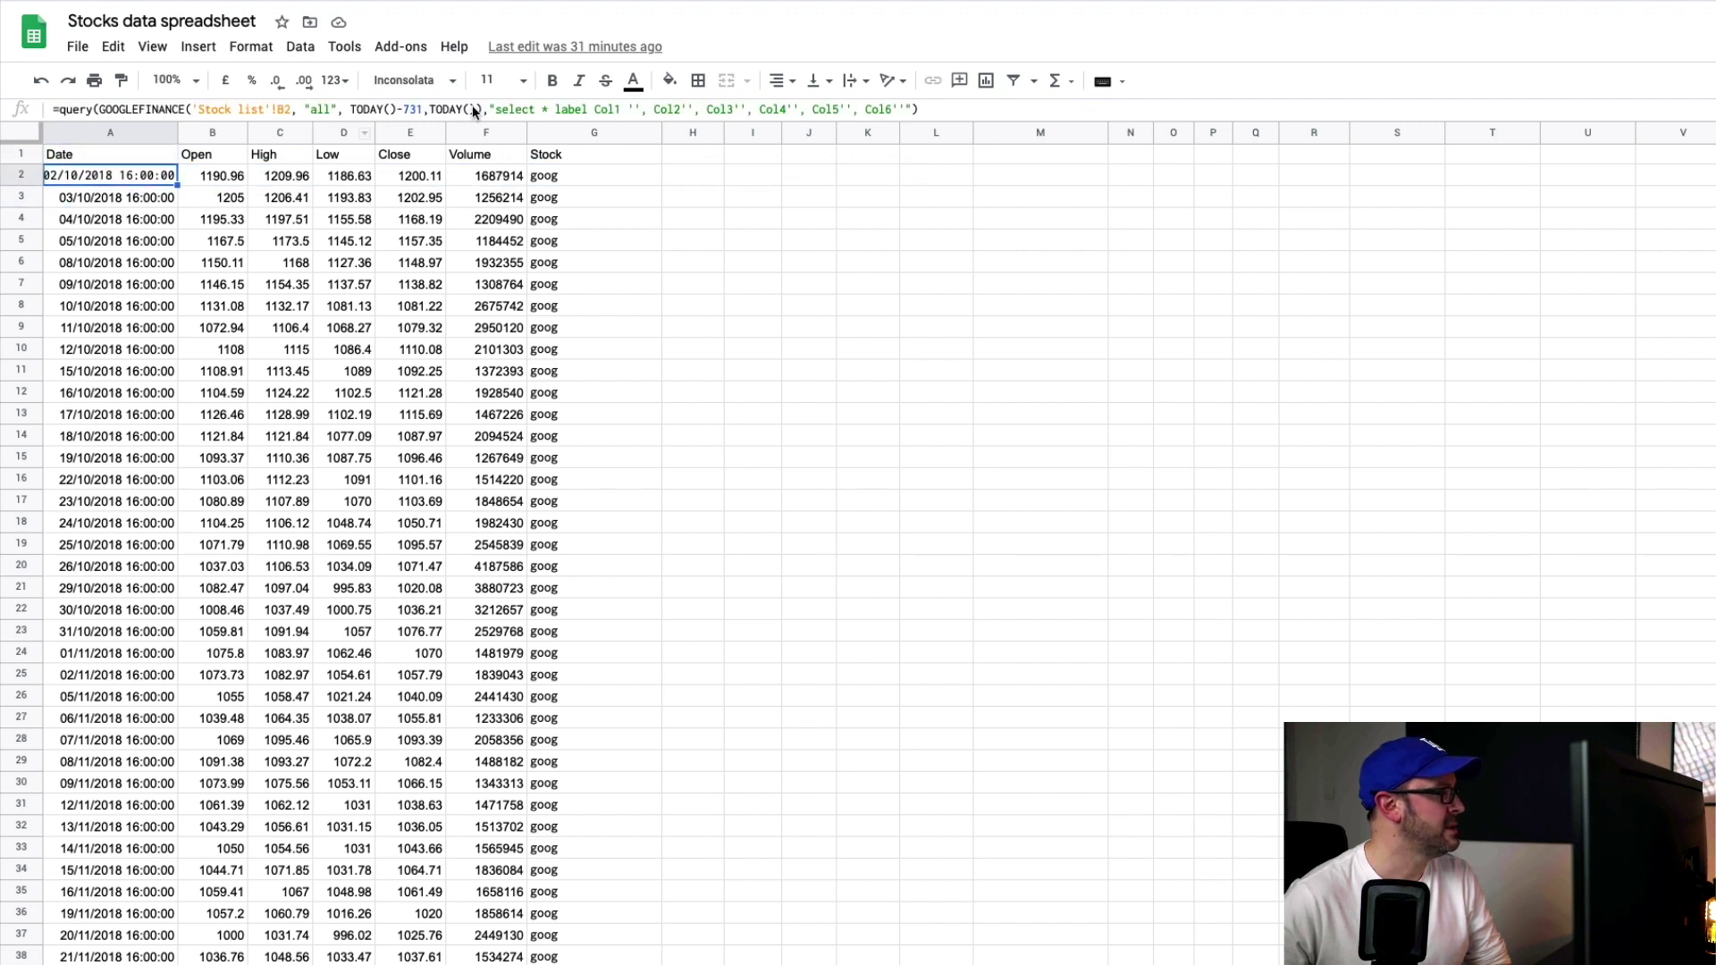
- Edit and confirm A2's =query(GOOGLEFINANCE(...)) formula, including its select-and-label argument
click(404, 118)
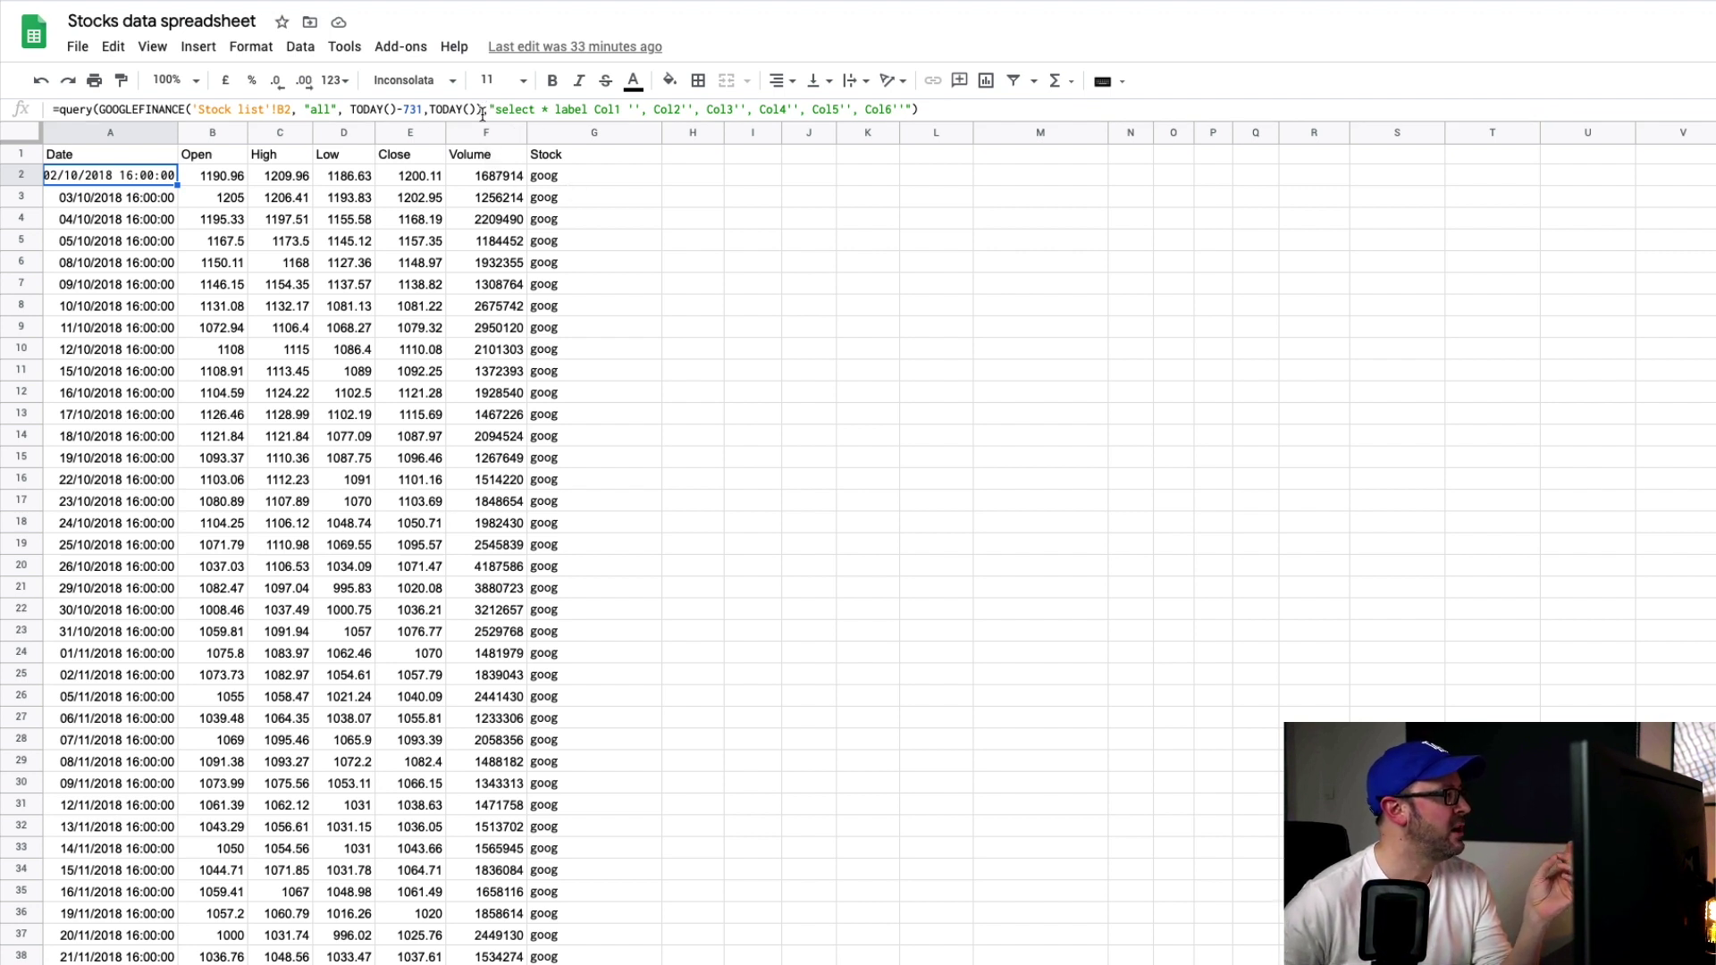
drag(483, 109, 937, 109)
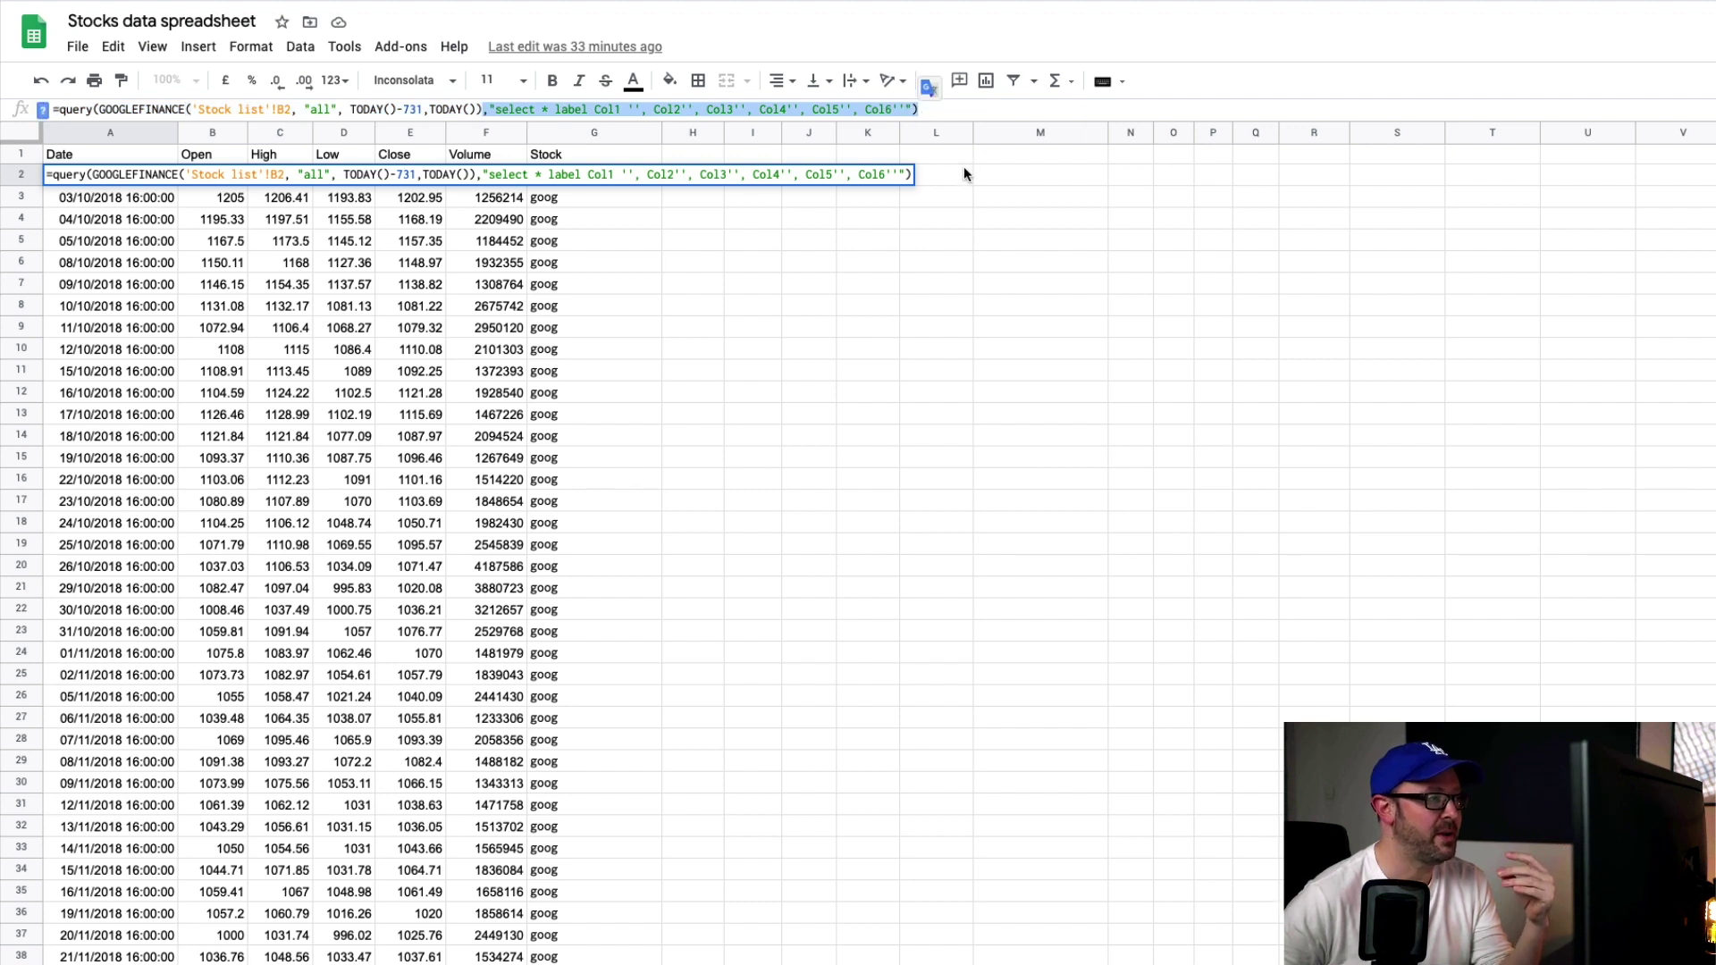
key(Return)
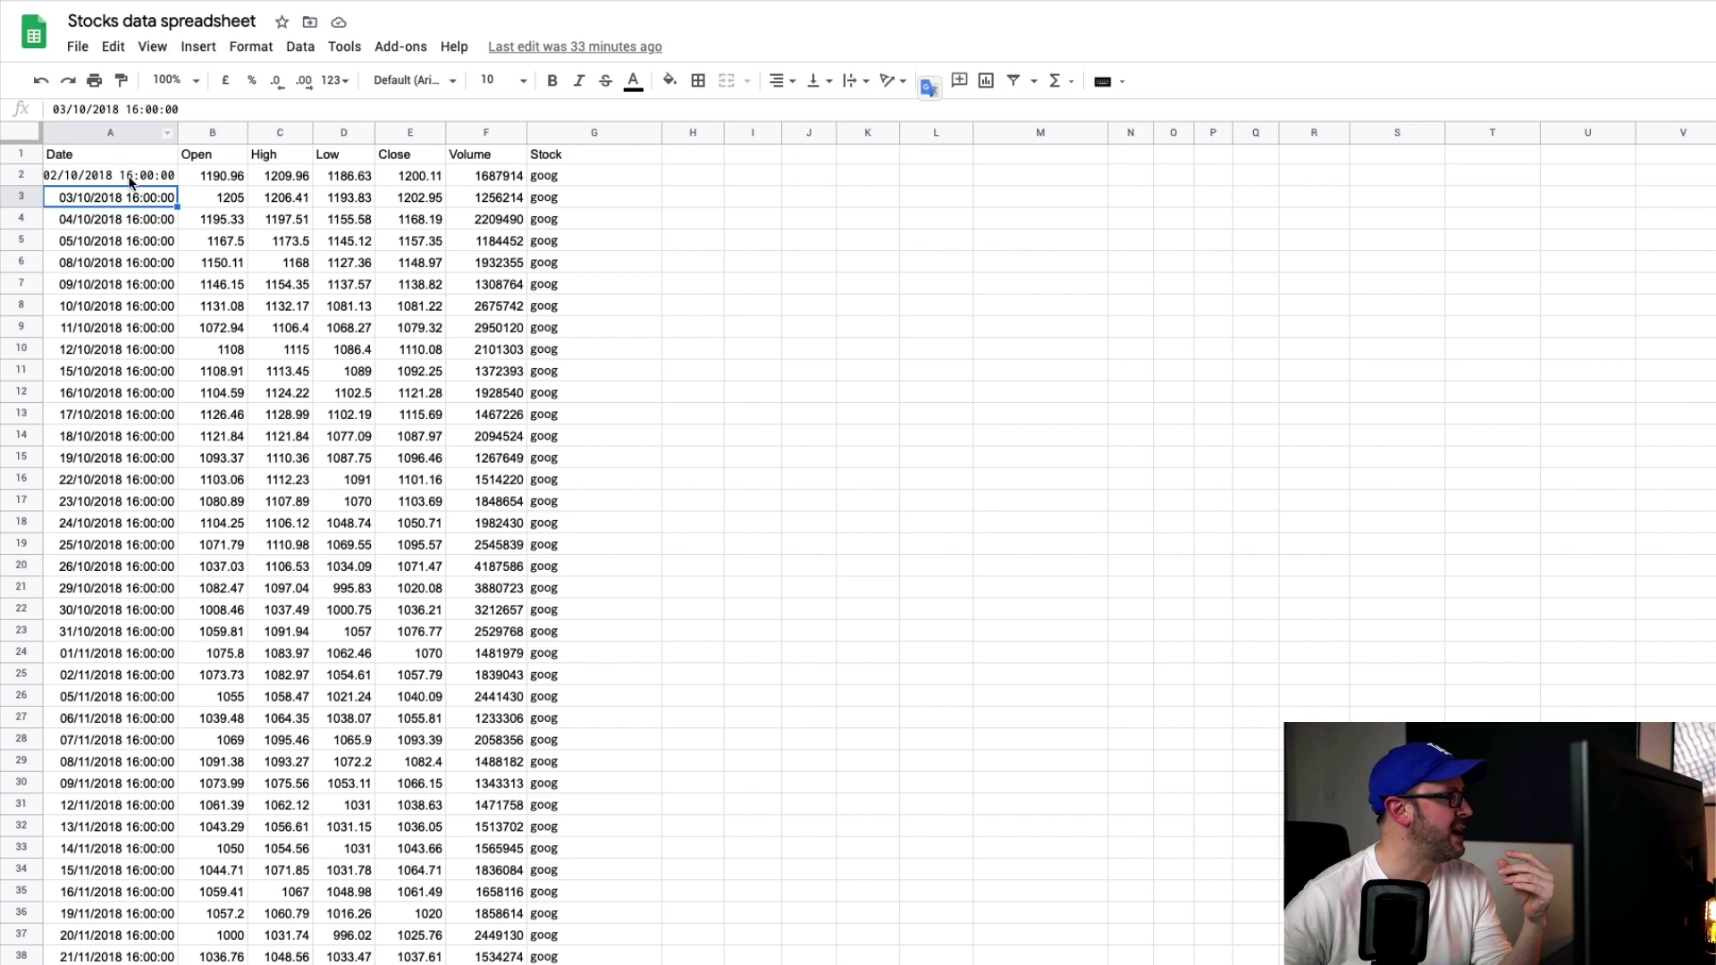
- Check that goog's rows end at row 505 and fb's history begins at row 506
click(129, 178)
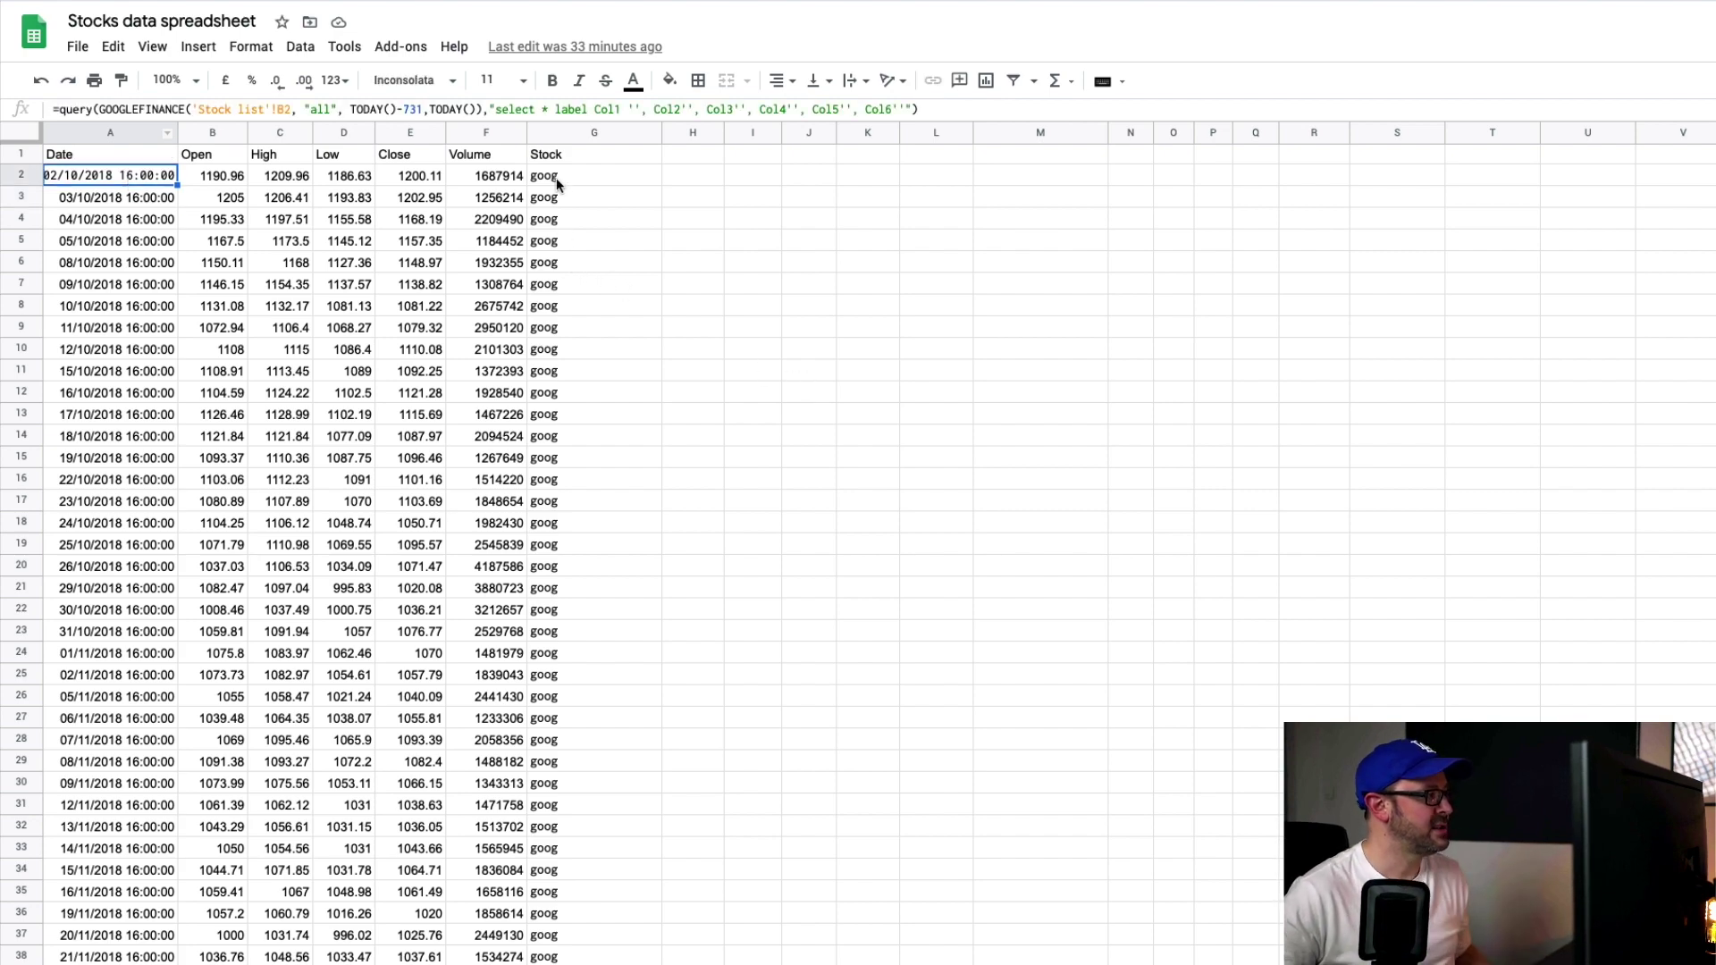
scroll(732, 320, down, 20)
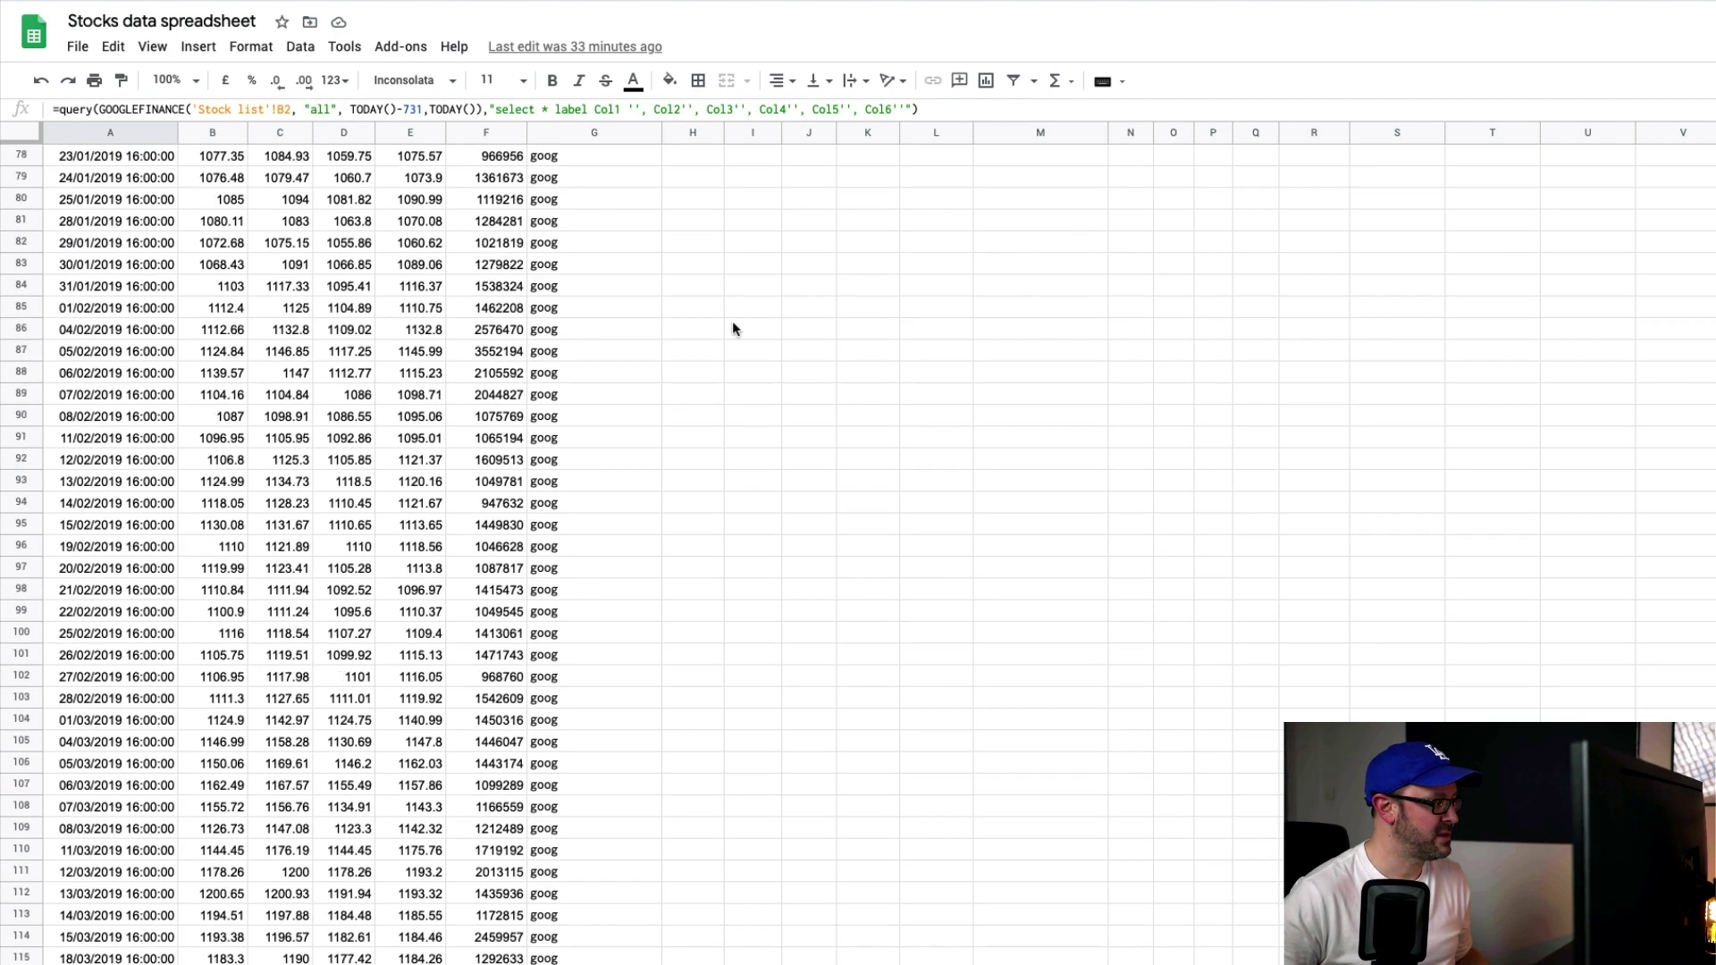
scroll(732, 329, down, 20)
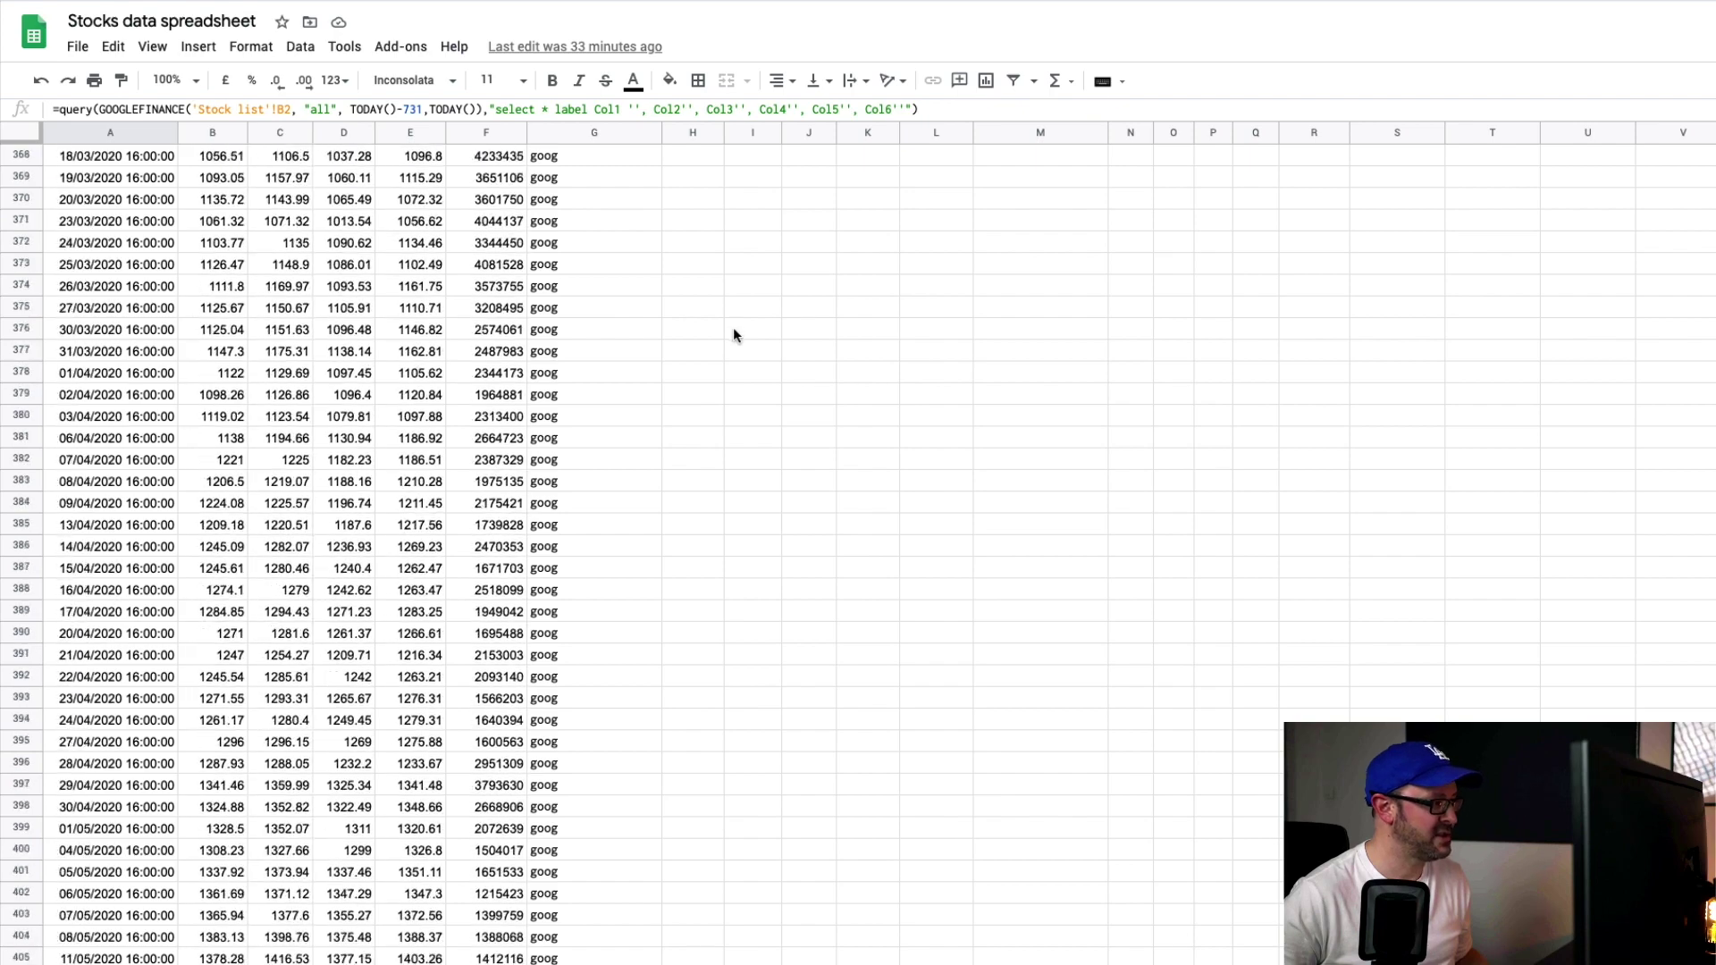
scroll(733, 335, down, 20)
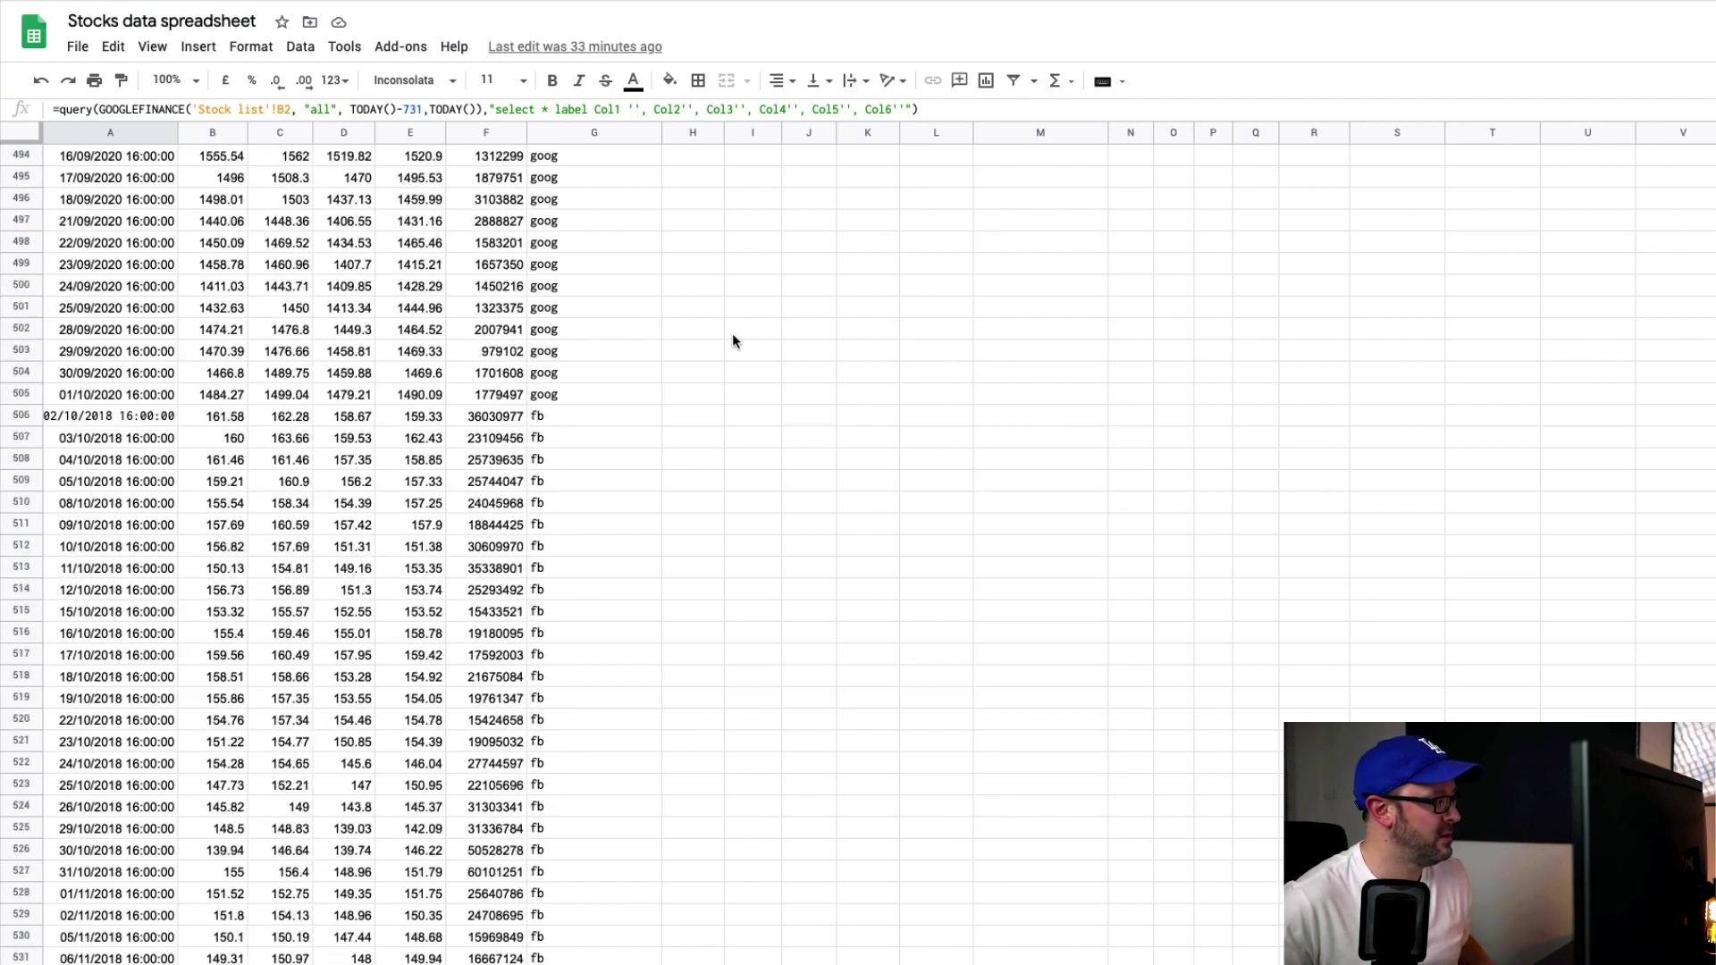
scroll(732, 335, down, 2)
scroll(731, 332, up, 1)
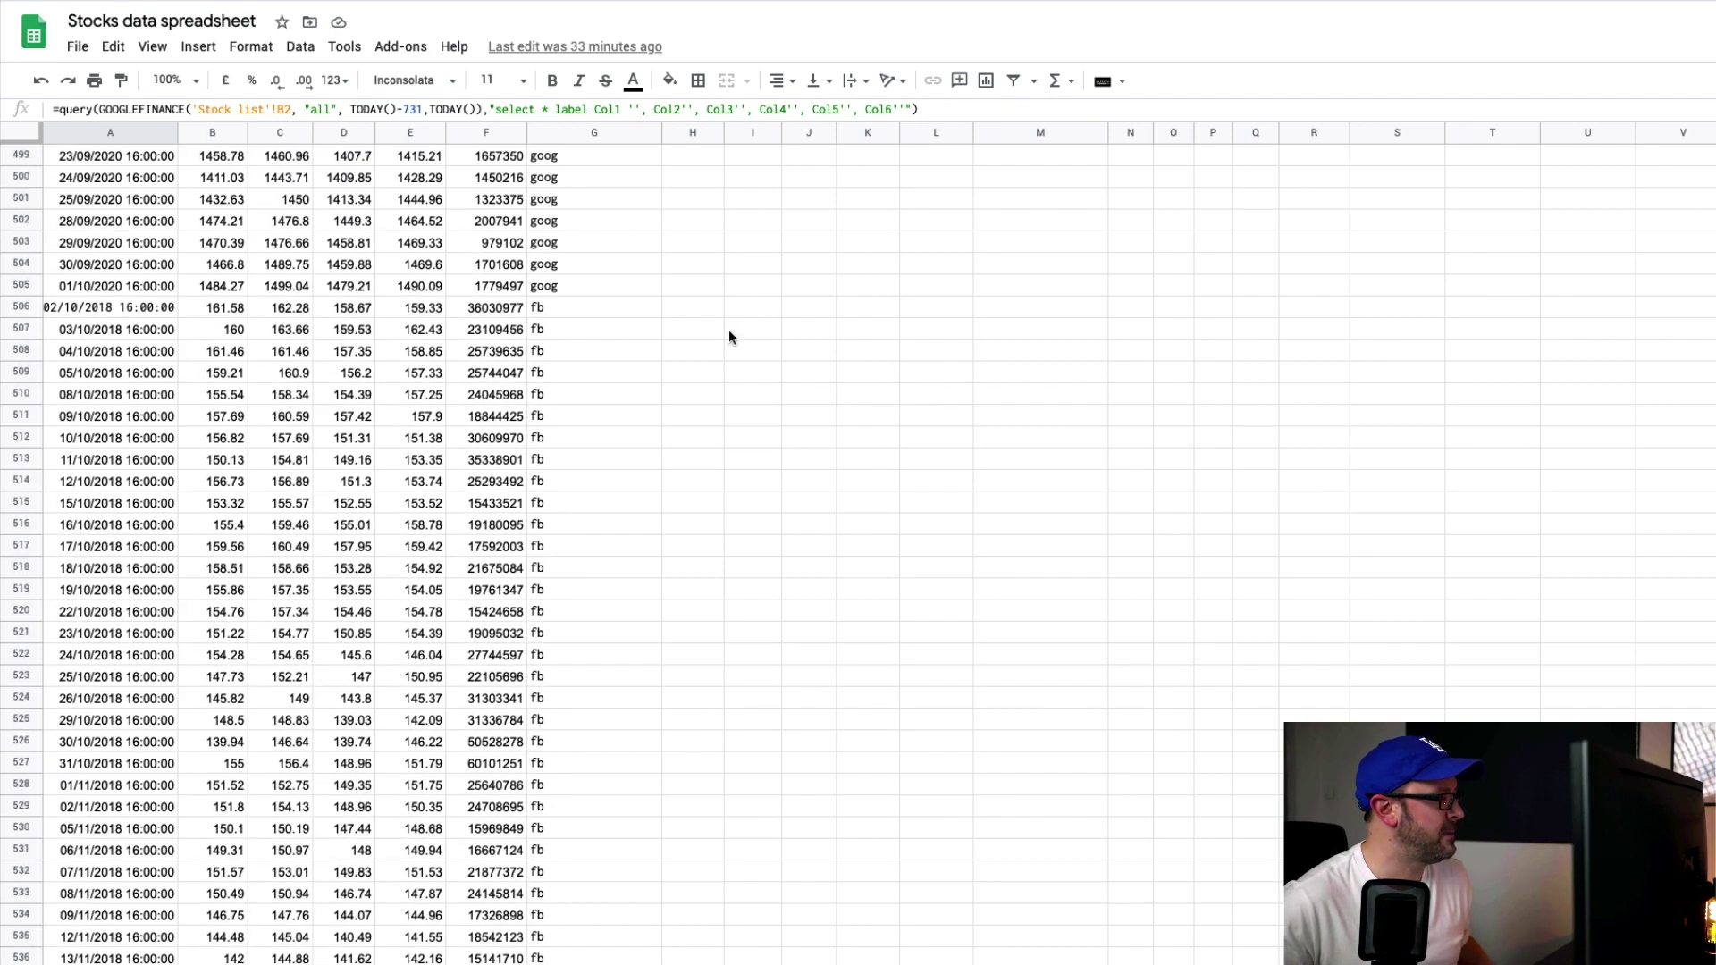
click(130, 307)
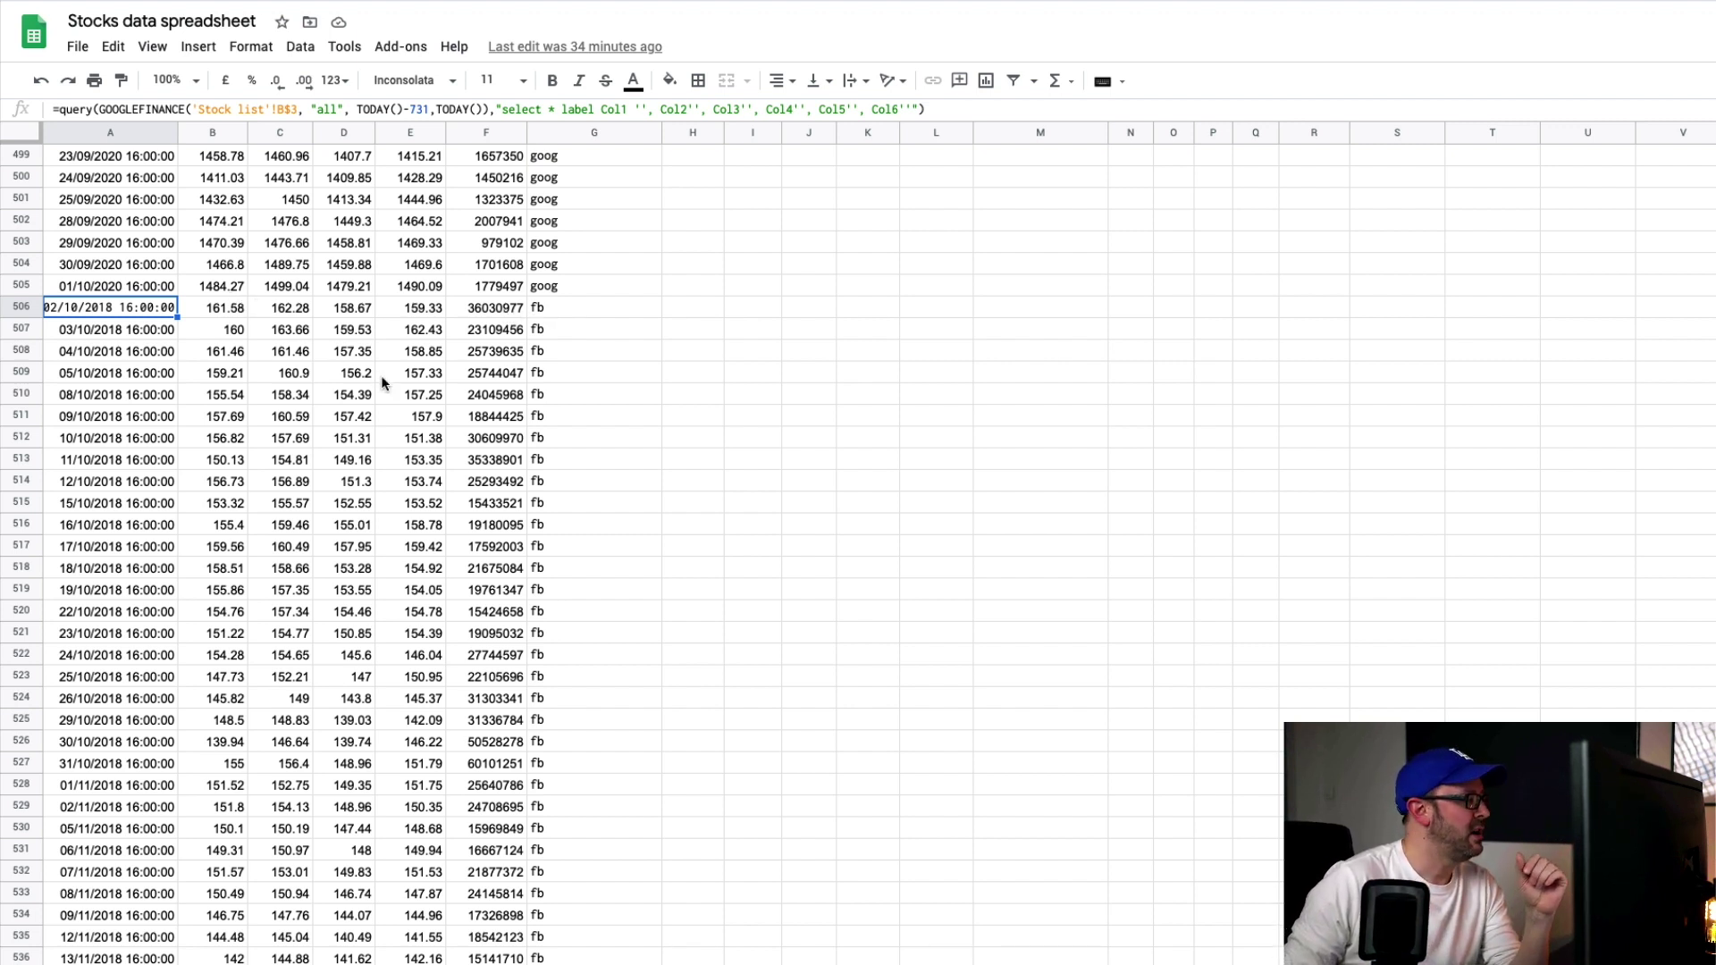
scroll(382, 382, up, 10)
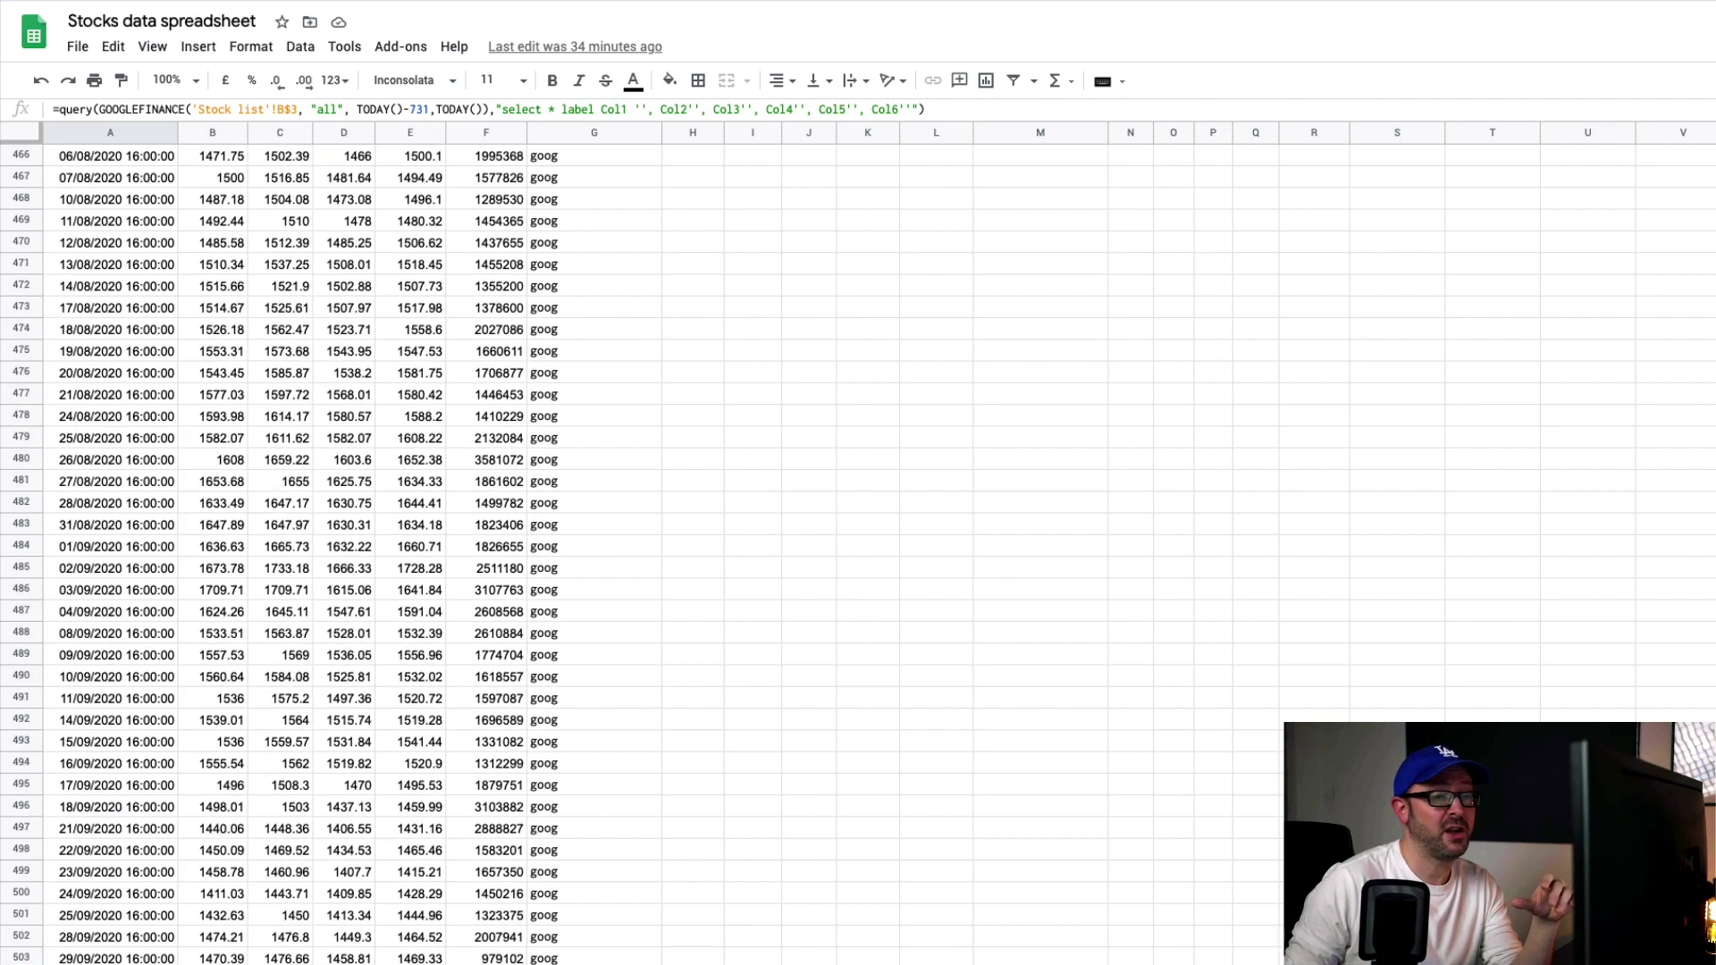
scroll(619, 158, up, 20)
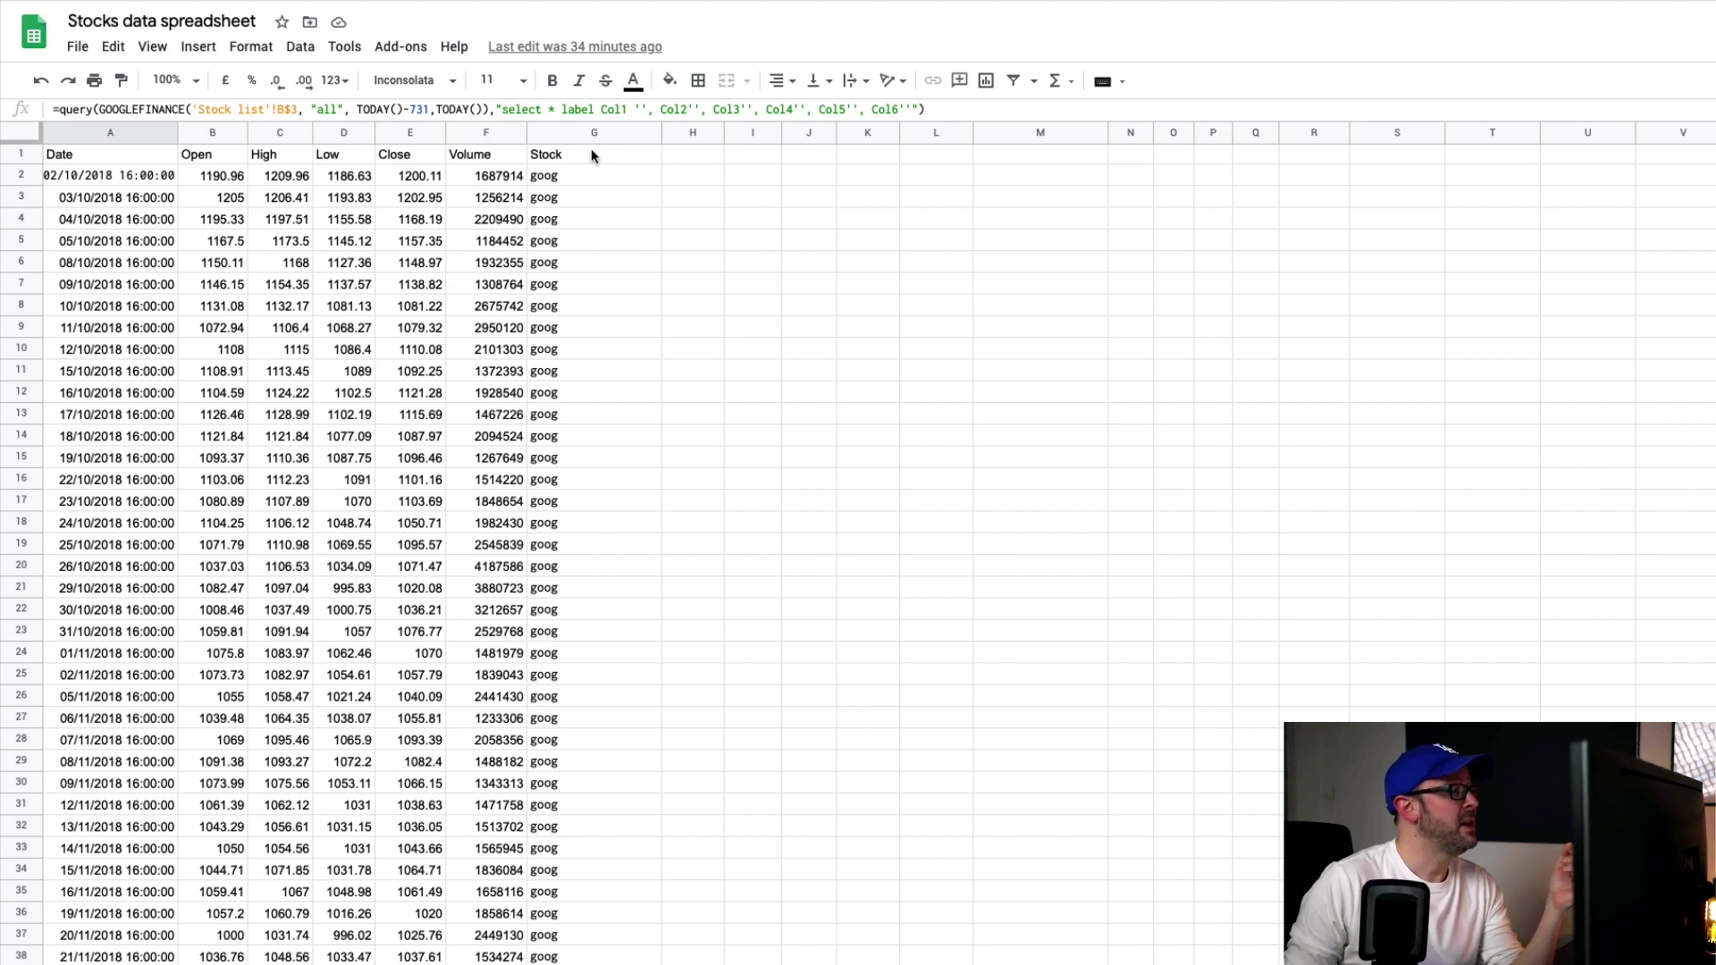
click(582, 133)
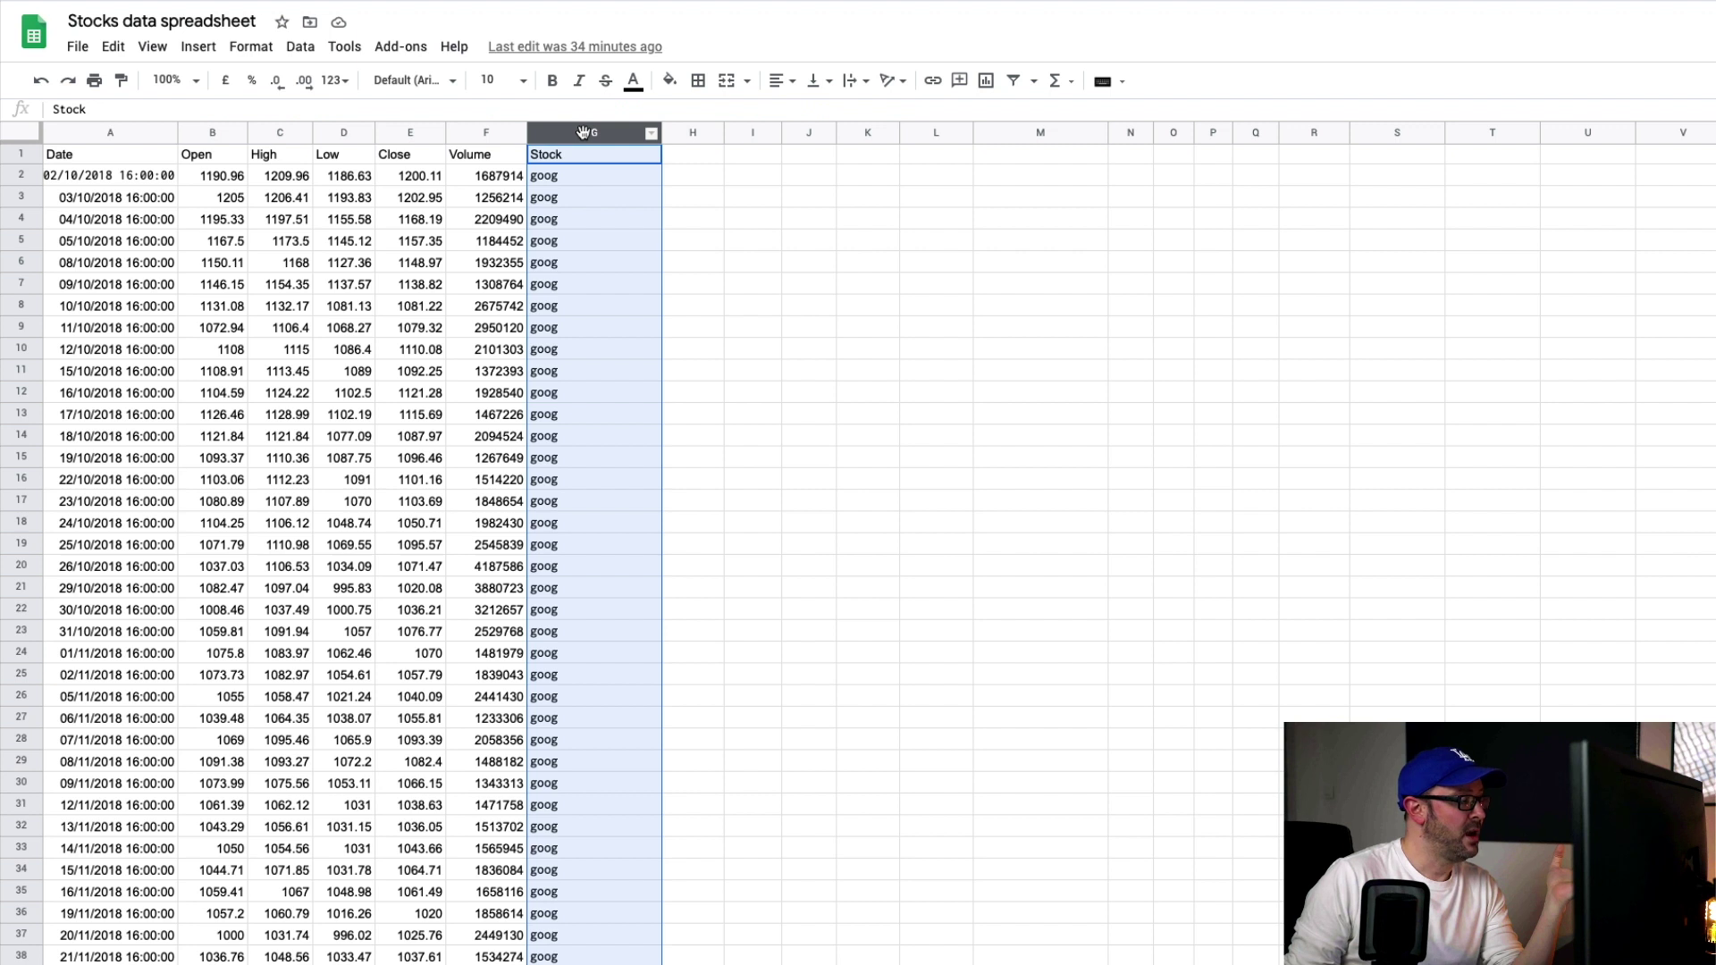
click(594, 179)
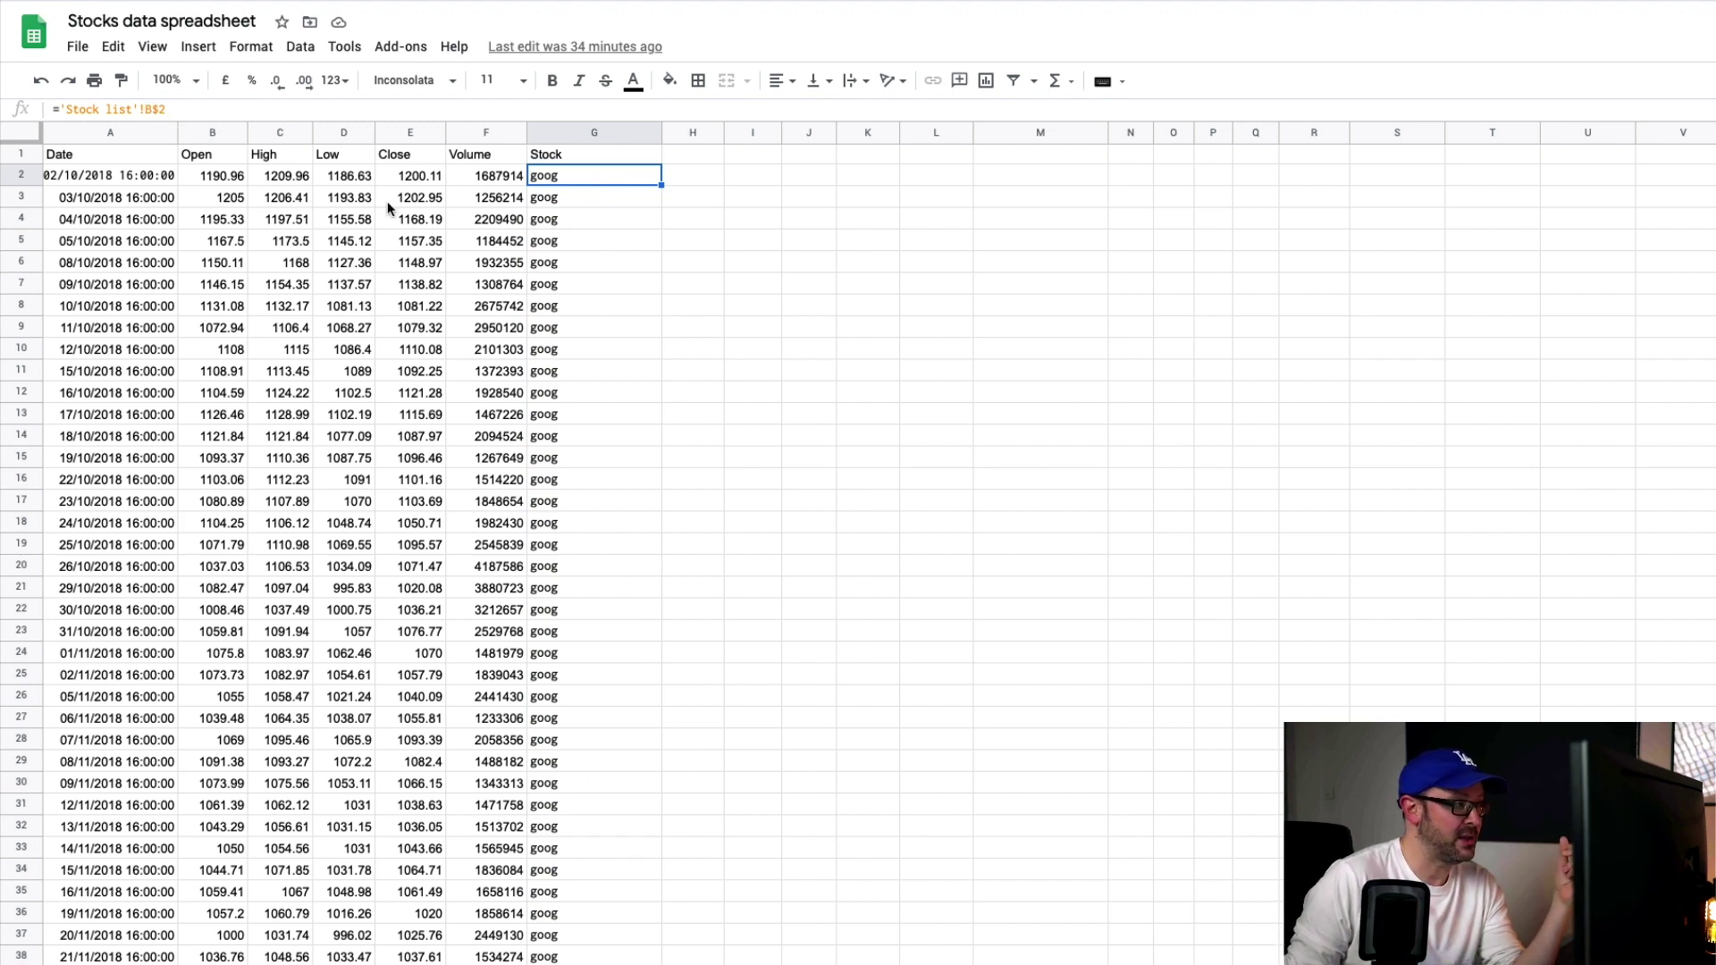
scroll(733, 438, down, 1)
scroll(732, 440, down, 20)
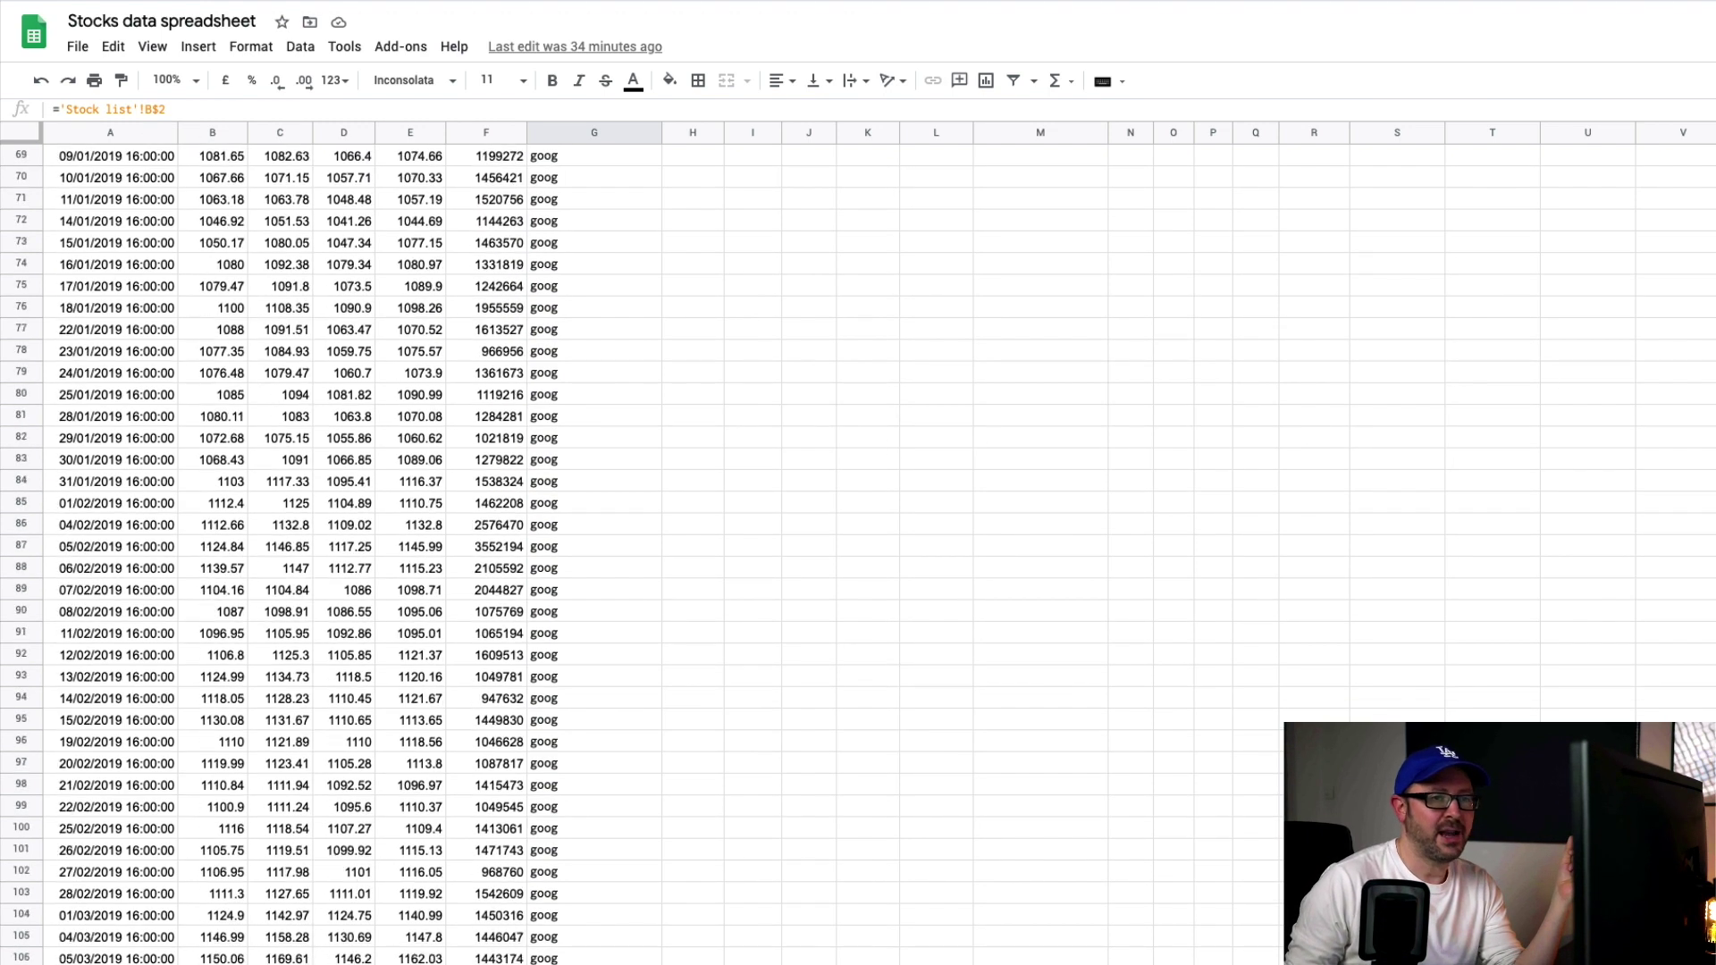
scroll(733, 440, down, 20)
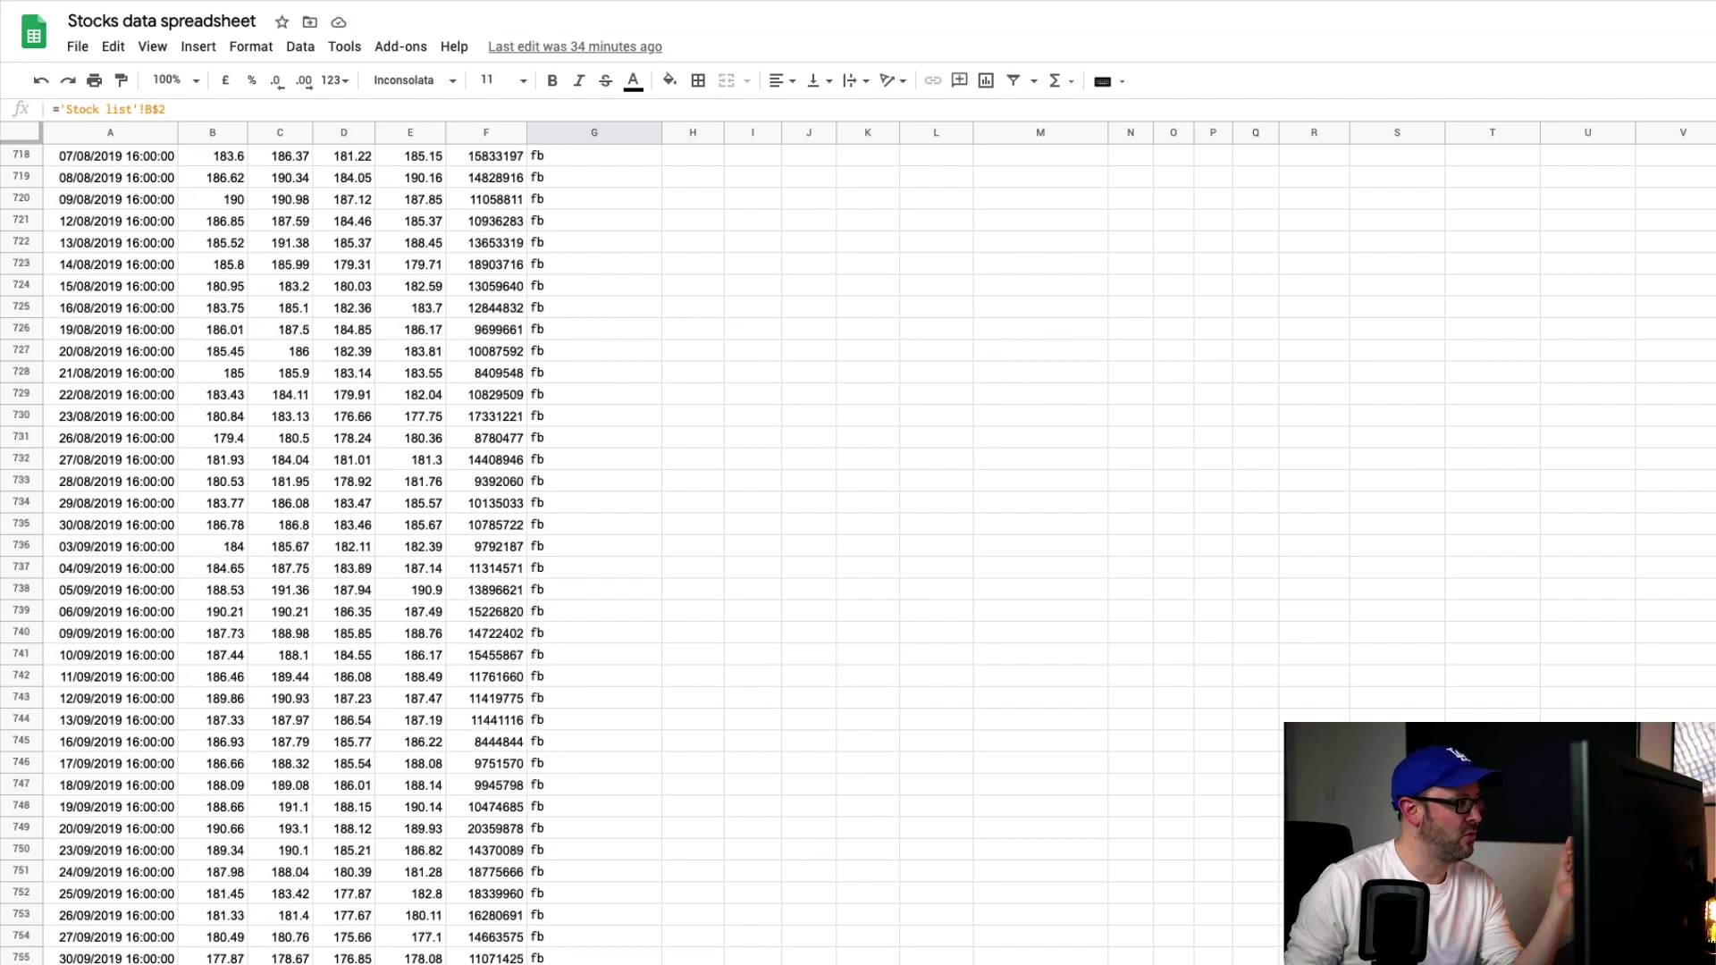
scroll(733, 441, down, 20)
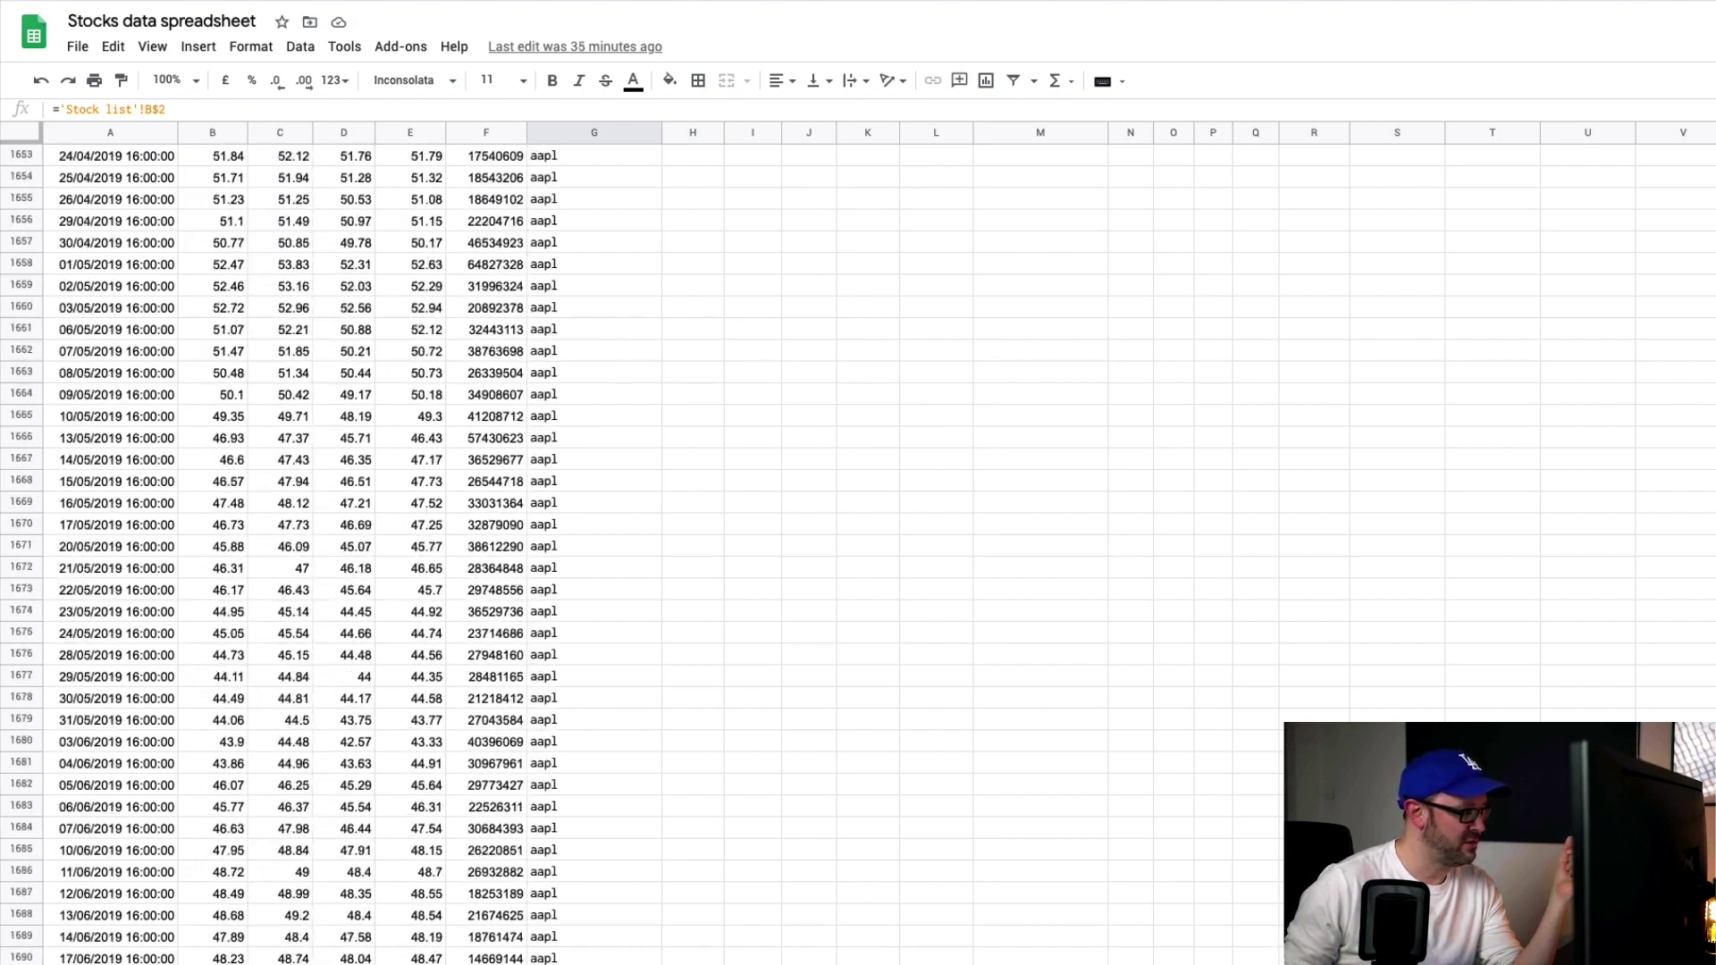
scroll(733, 440, down, 20)
scroll(733, 440, up, 20)
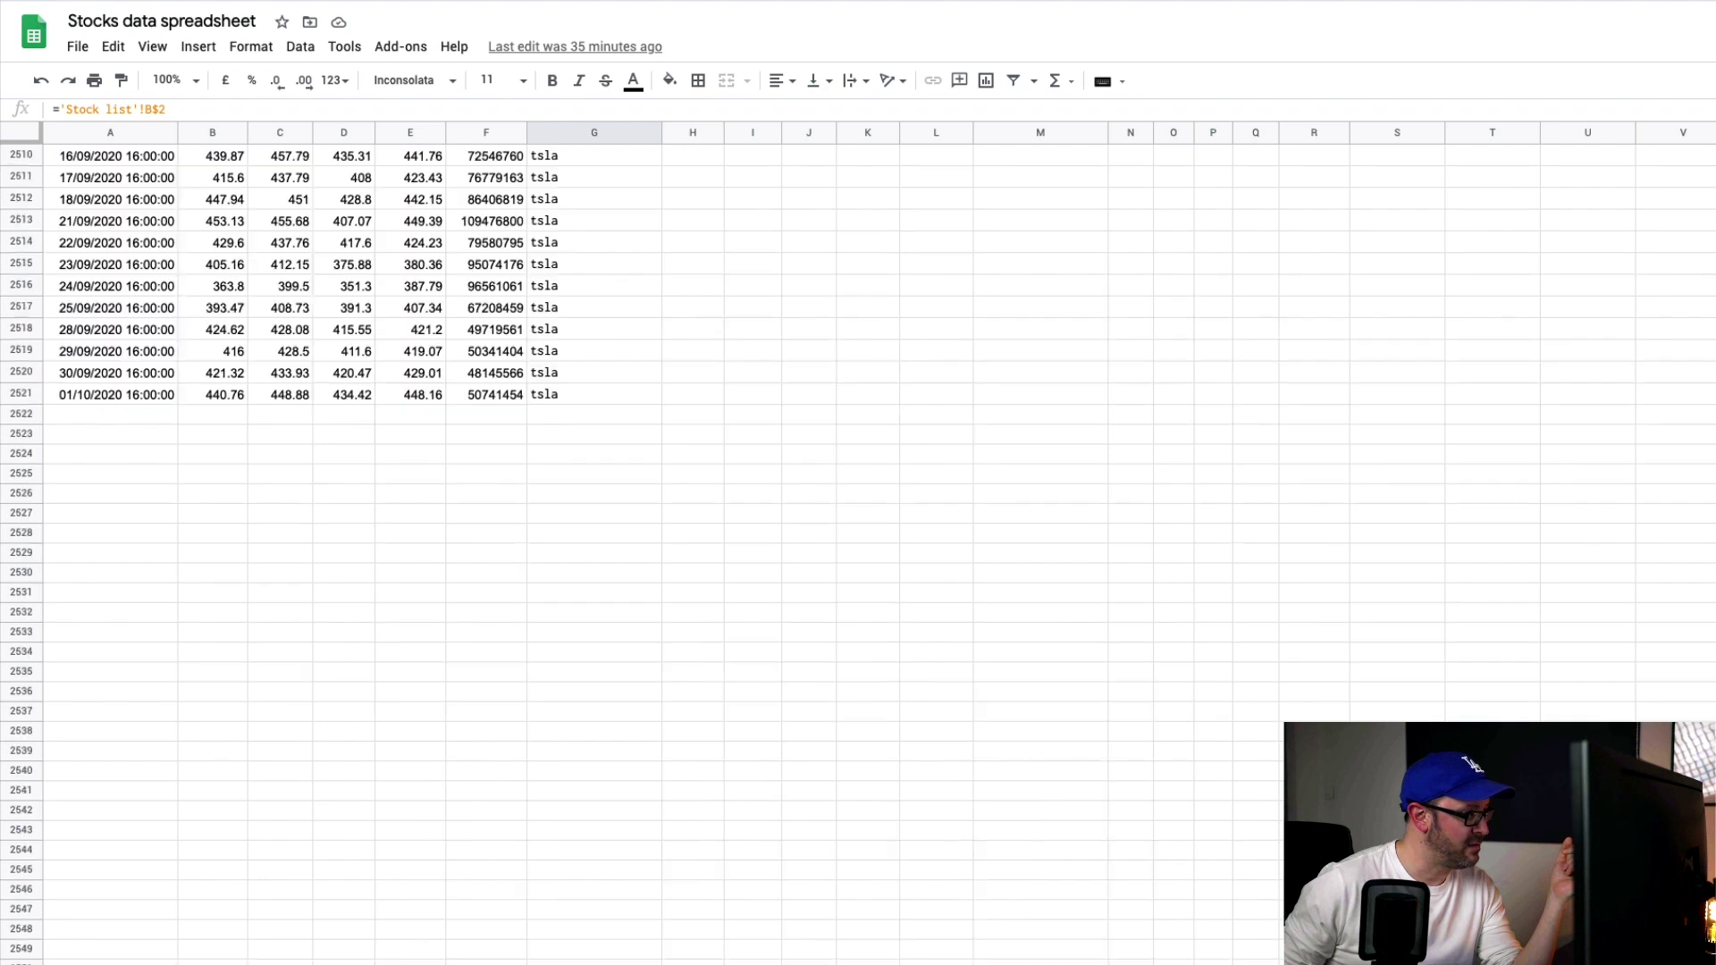
scroll(732, 440, down, 5)
scroll(733, 440, up, 20)
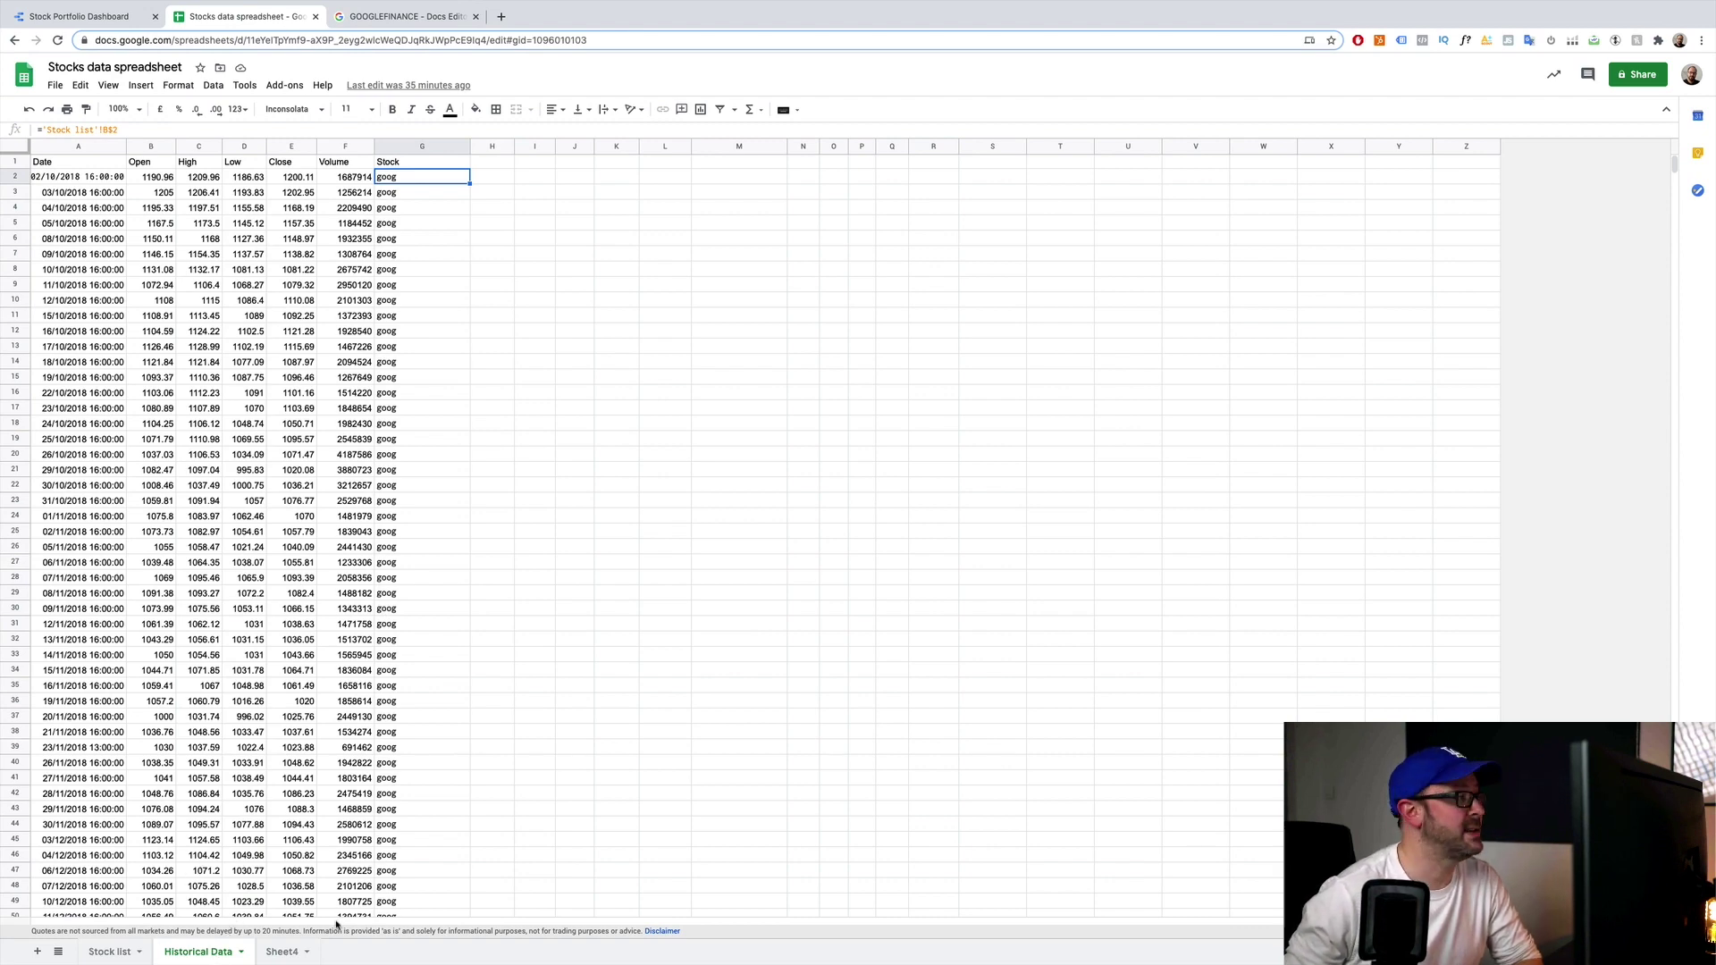
- Put the Stock Portfolio Dashboard in edit mode and select the Stock value scorecard
click(104, 18)
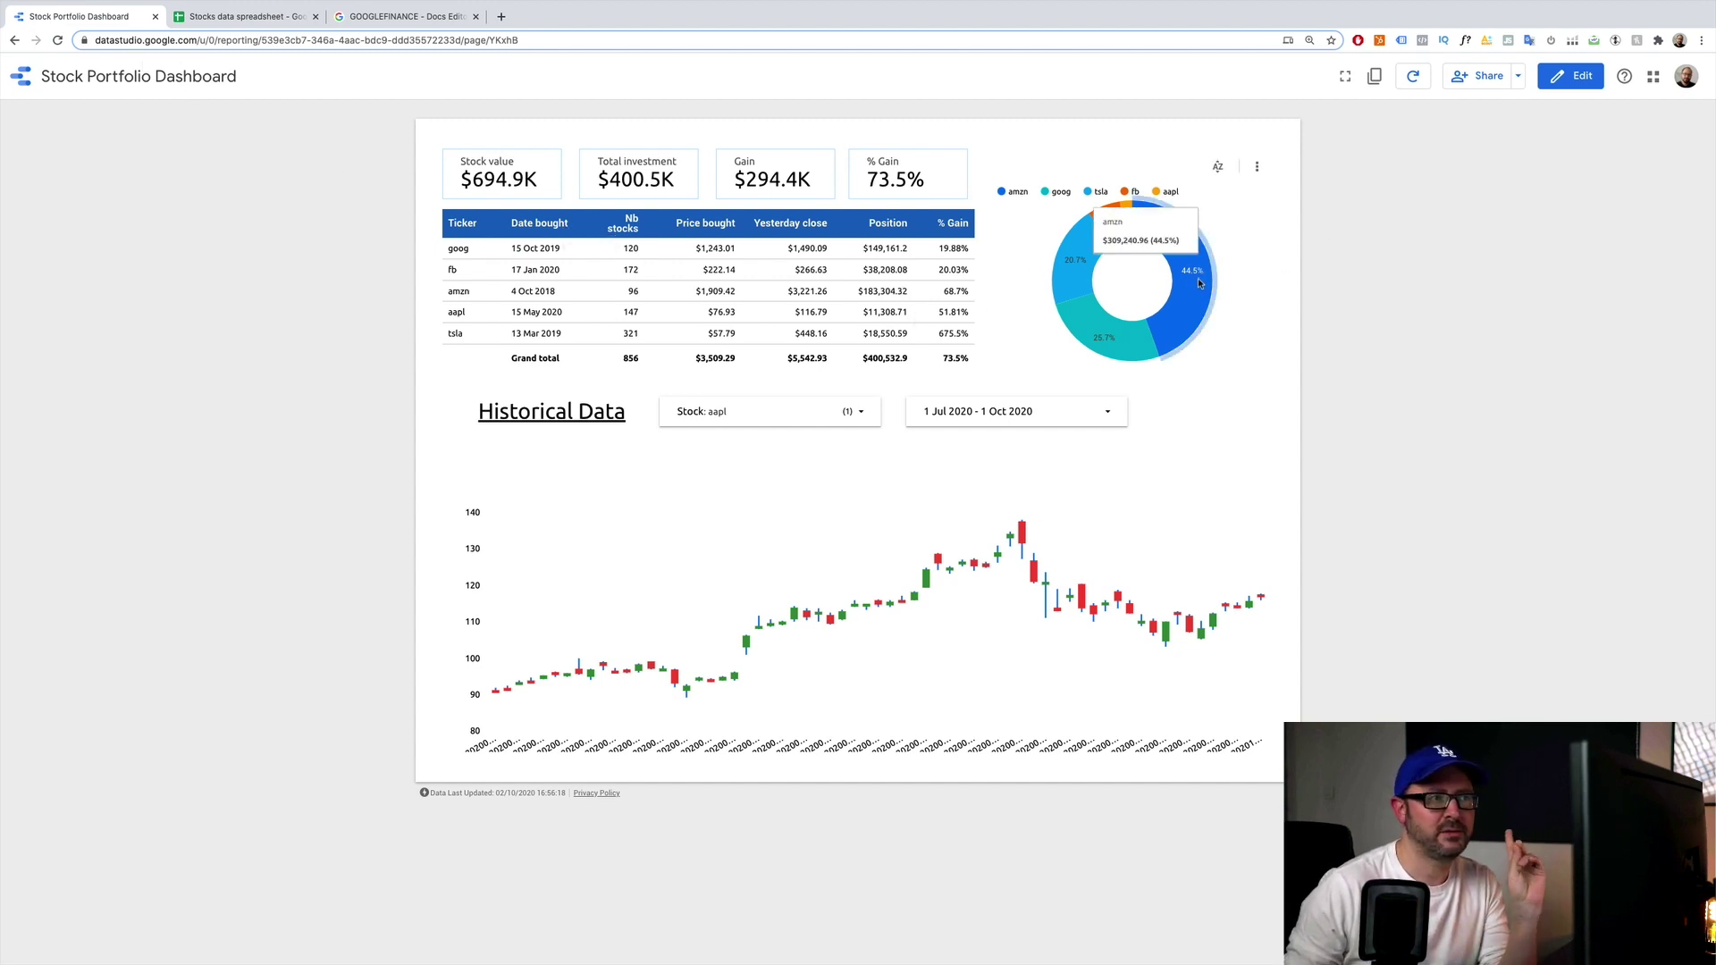
click(1580, 79)
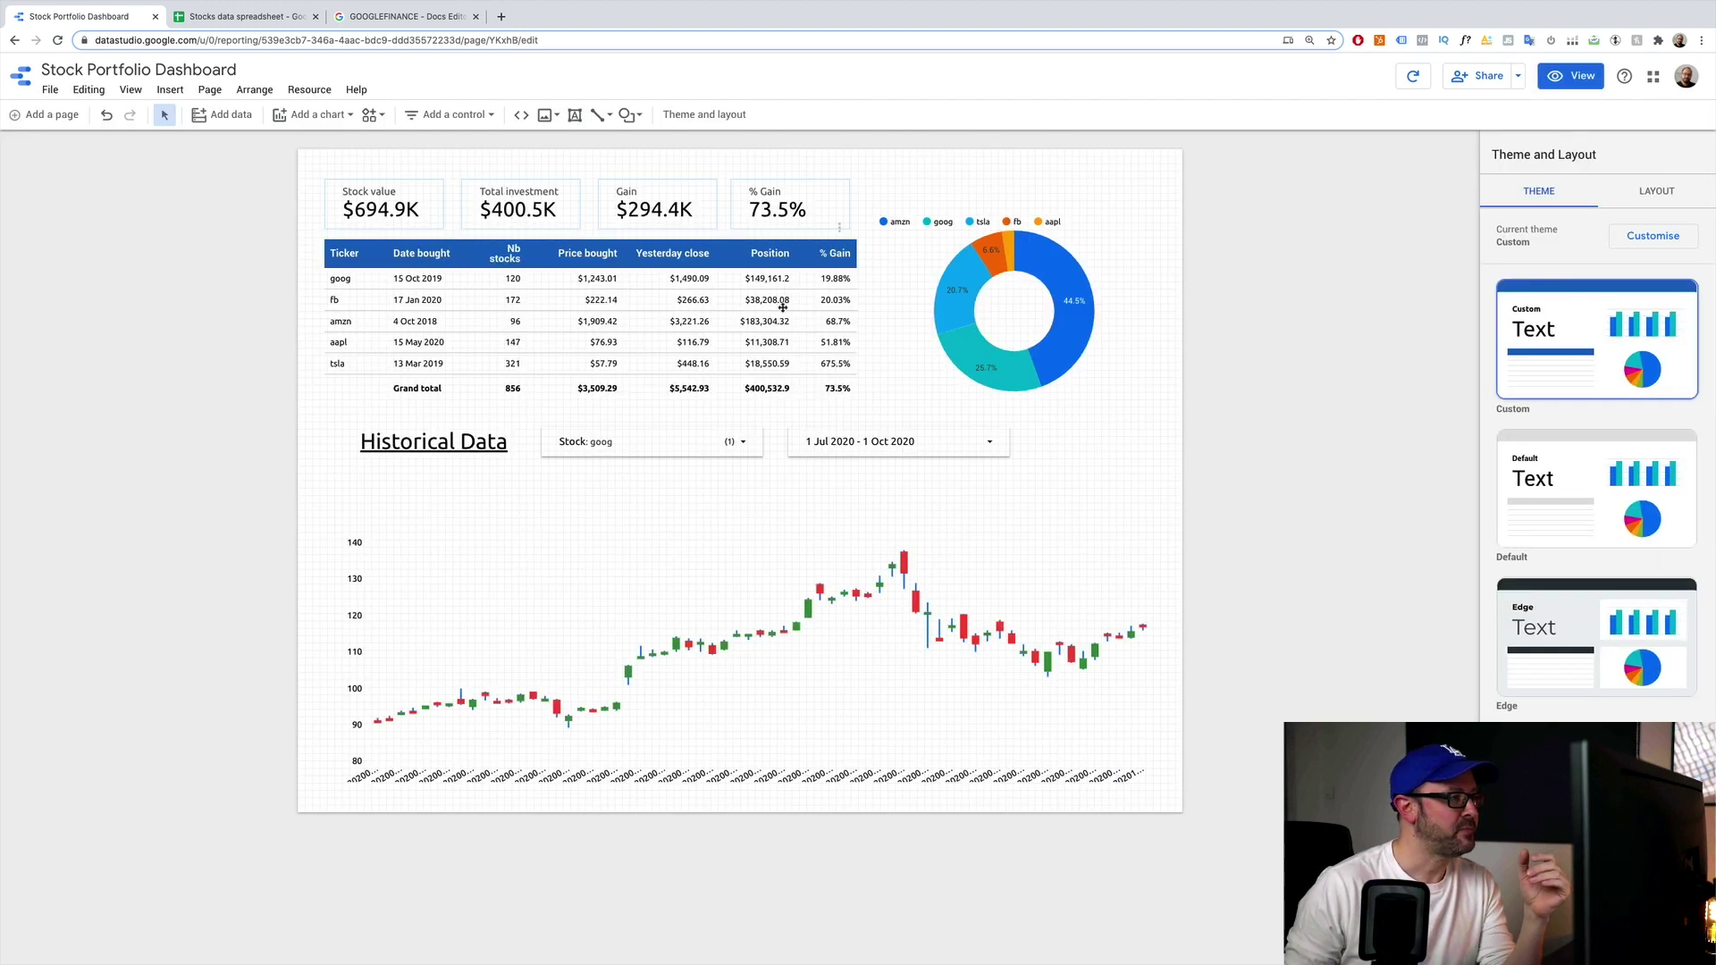
click(408, 211)
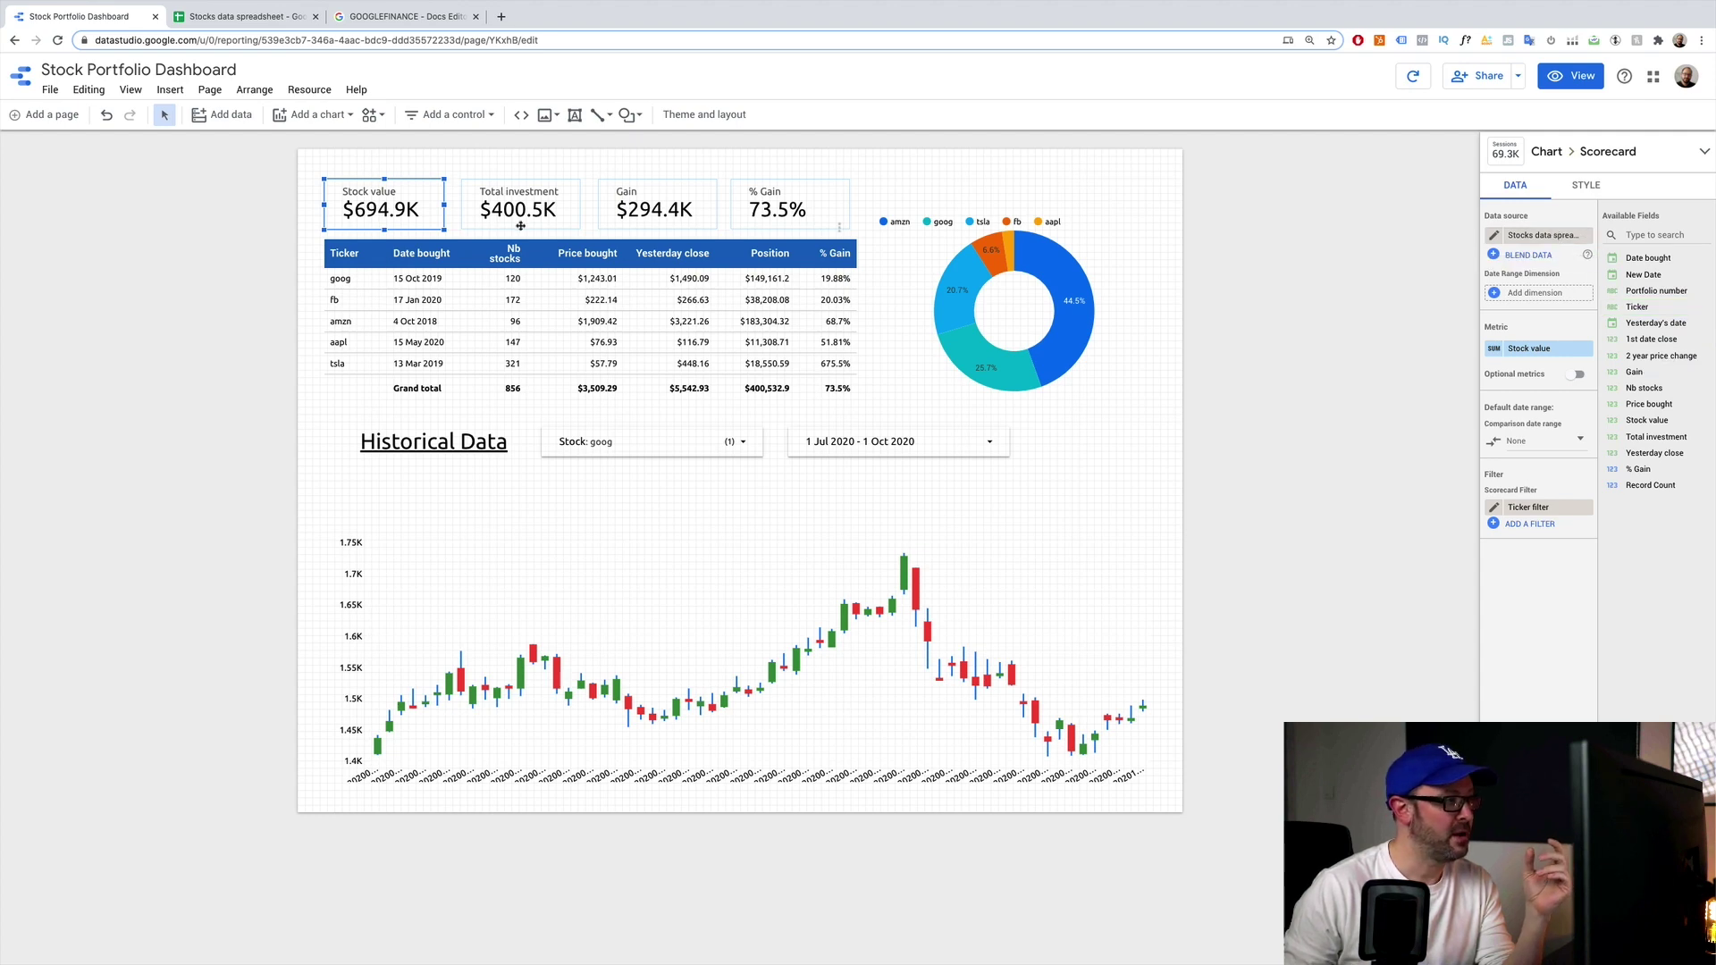
click(784, 210)
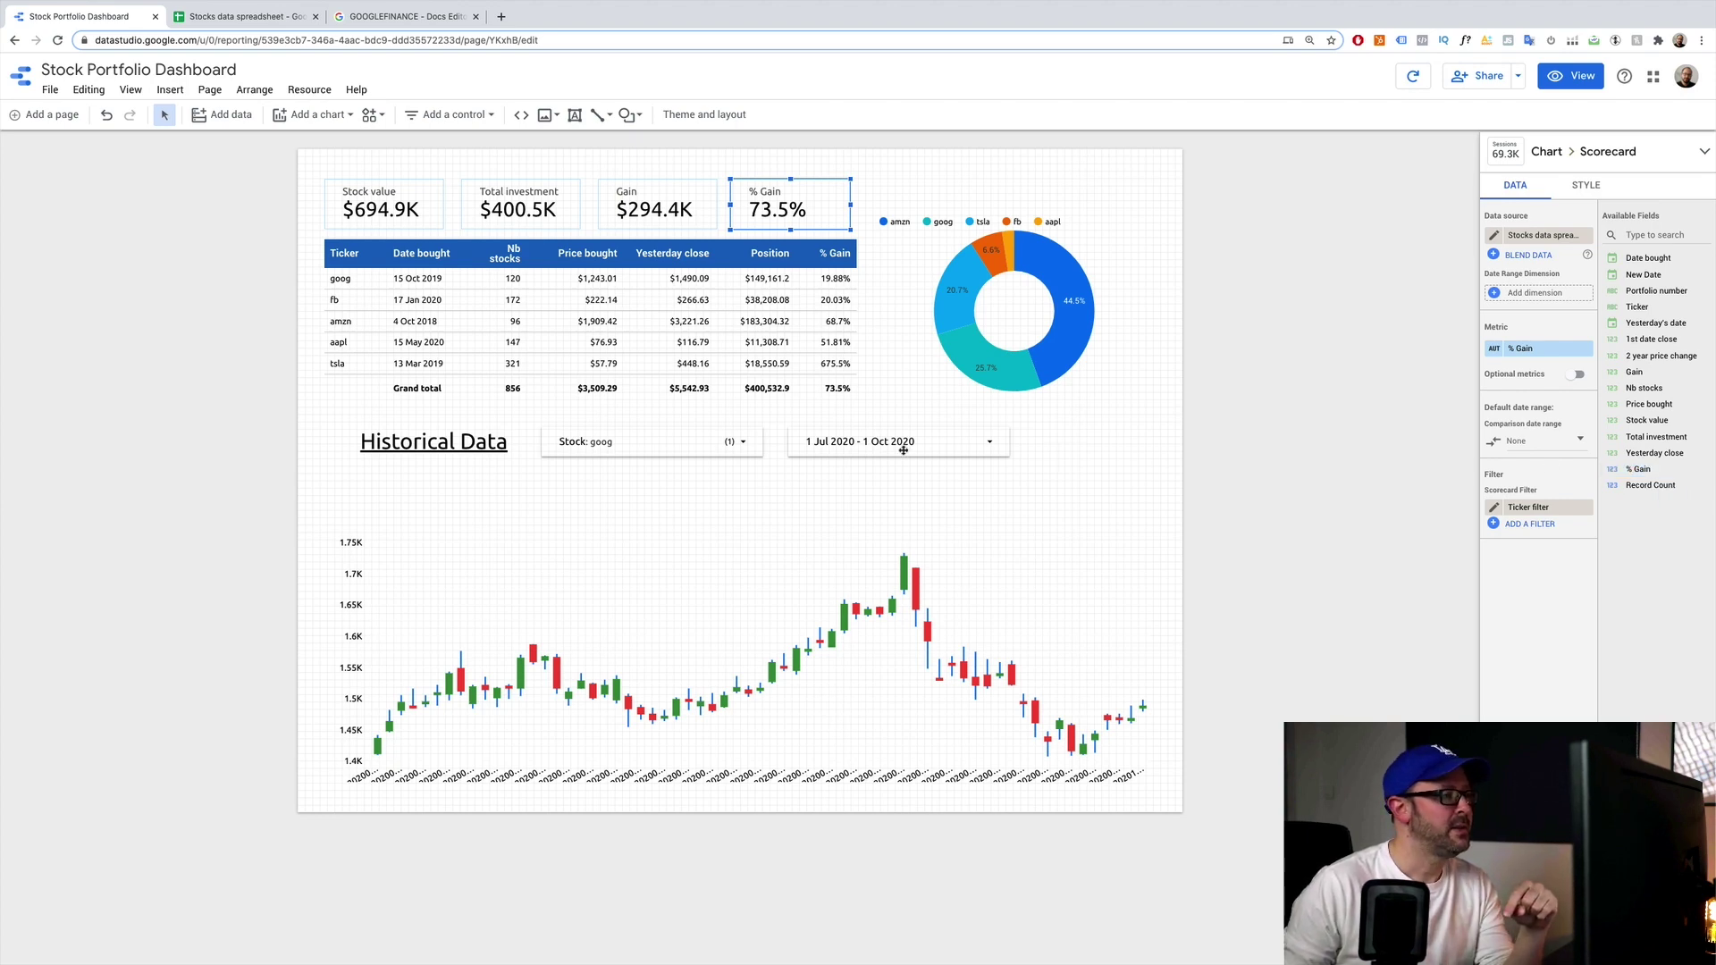
click(487, 258)
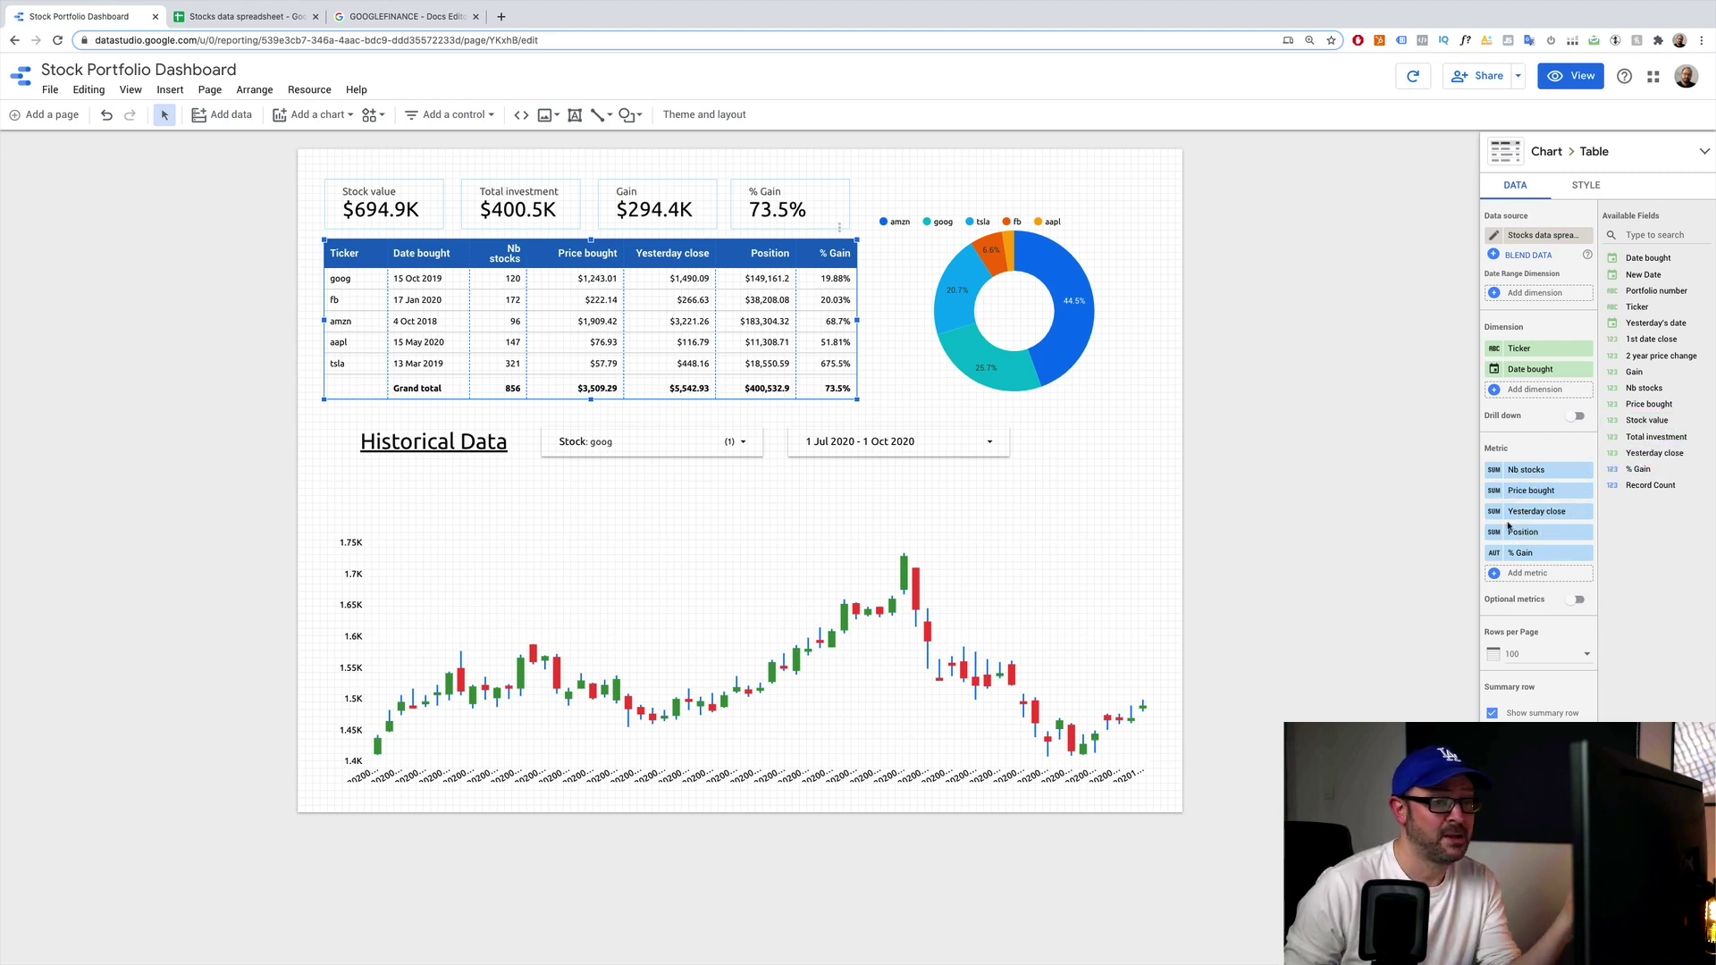
click(929, 247)
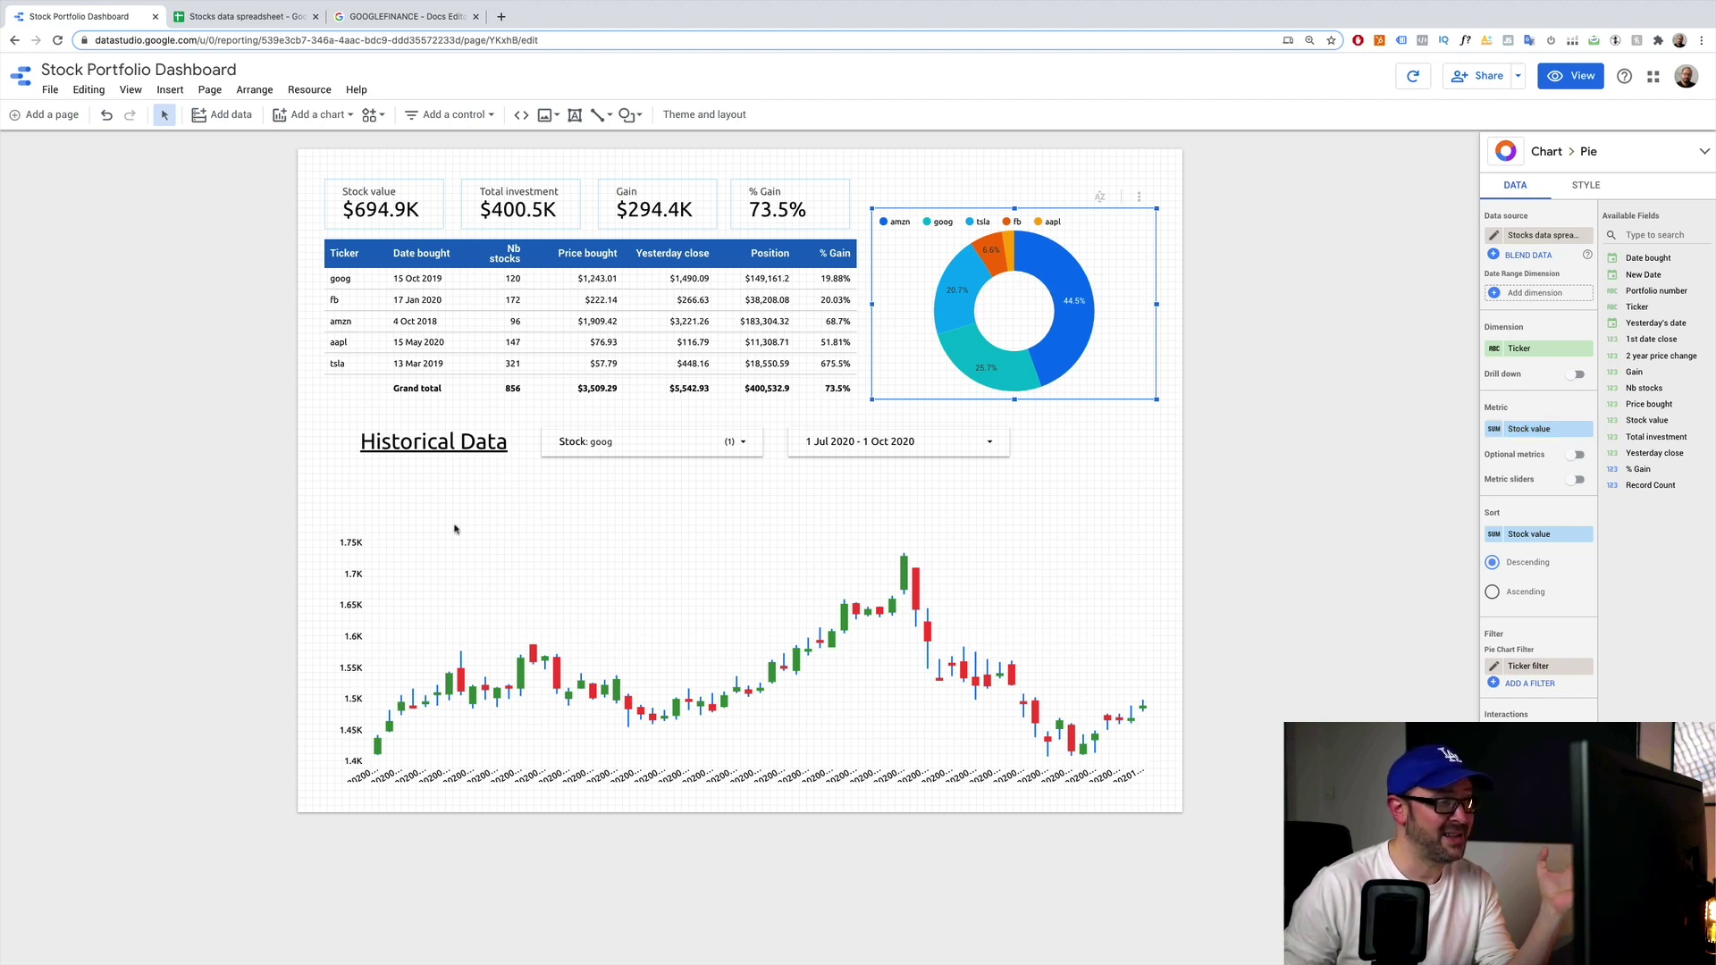
click(540, 576)
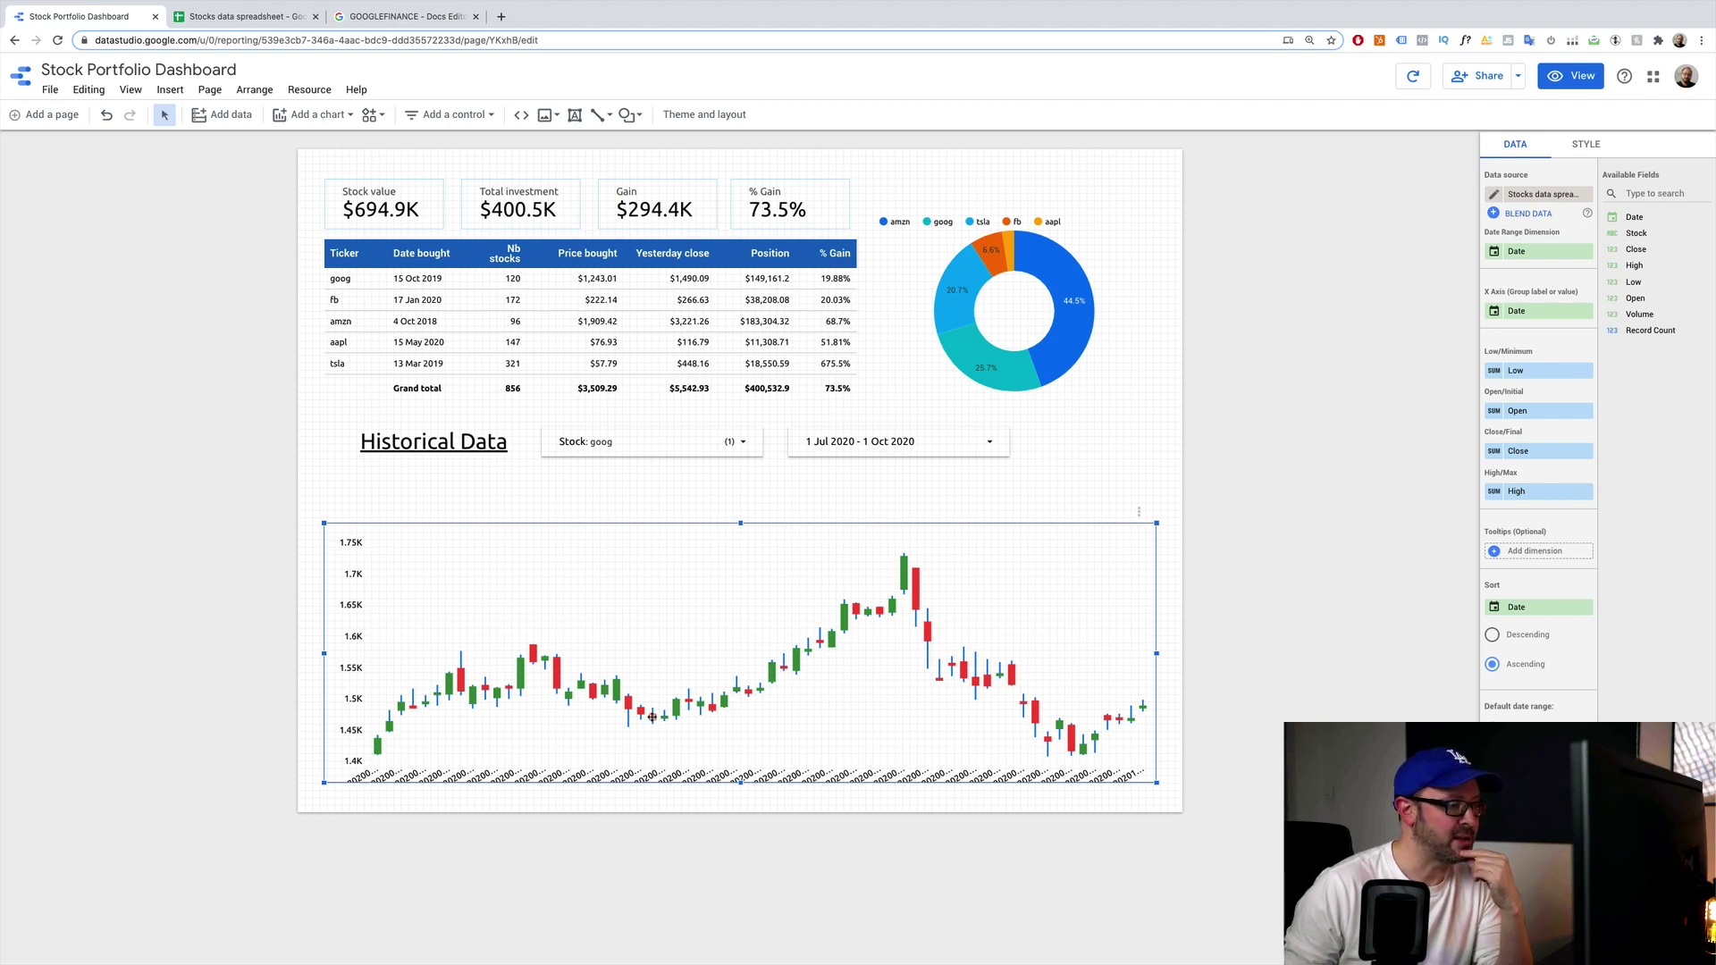
click(304, 118)
scroll(377, 296, down, 1)
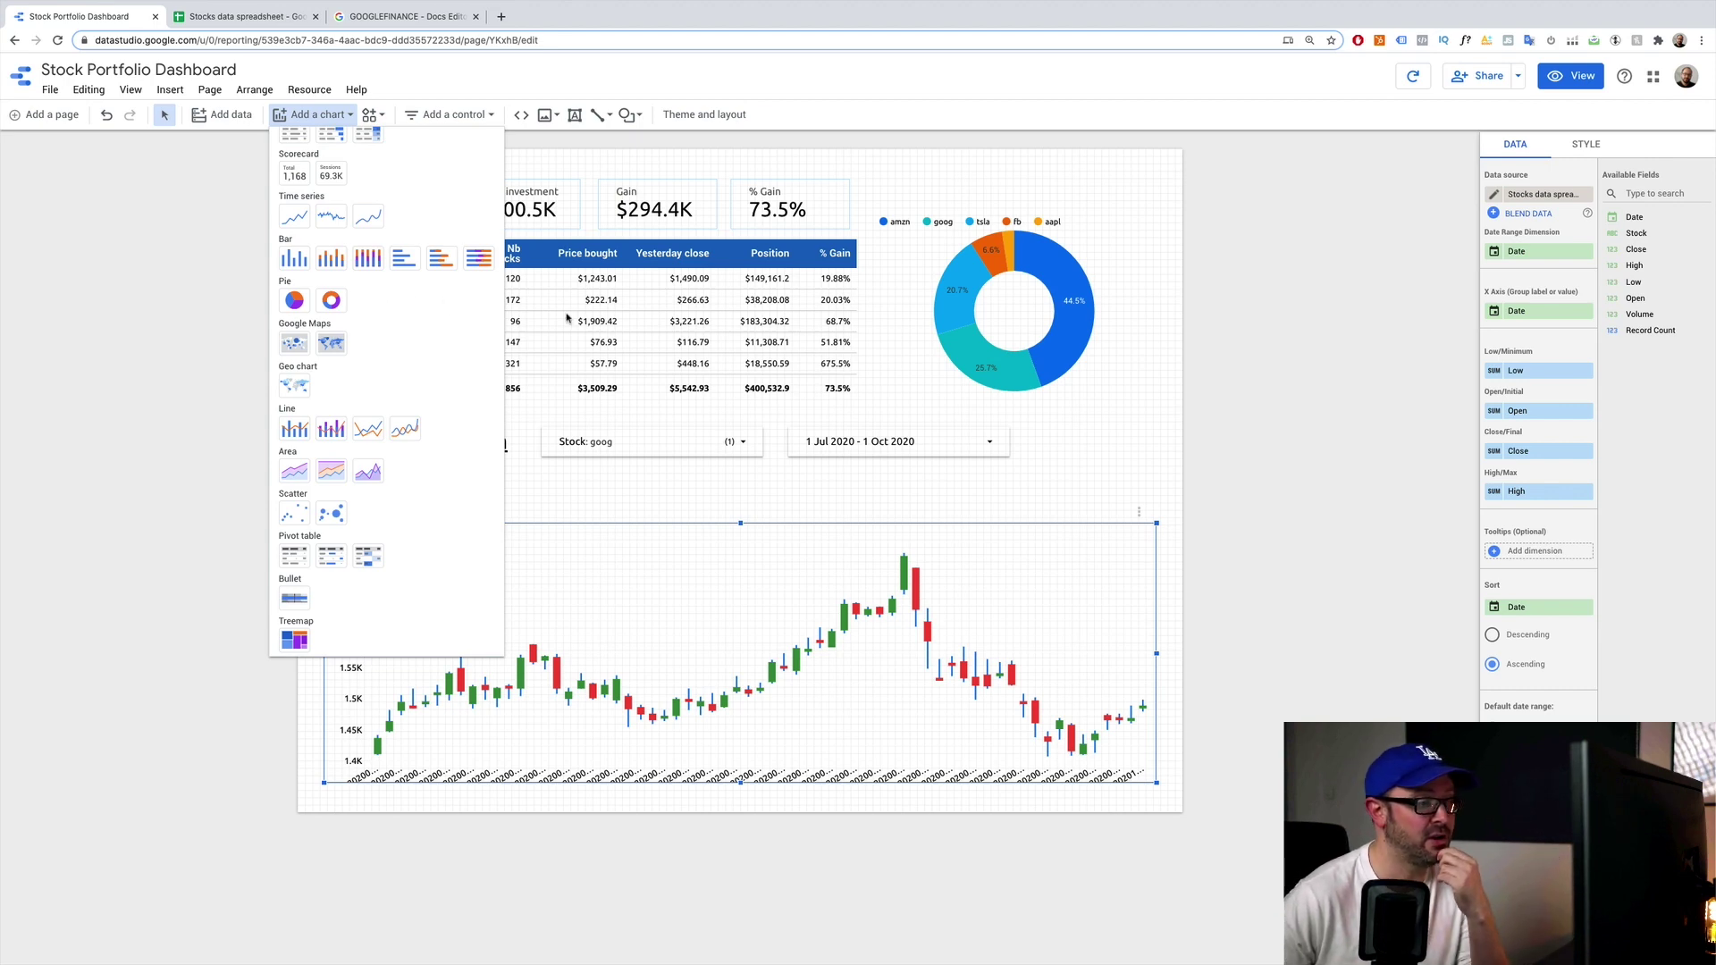
click(1031, 590)
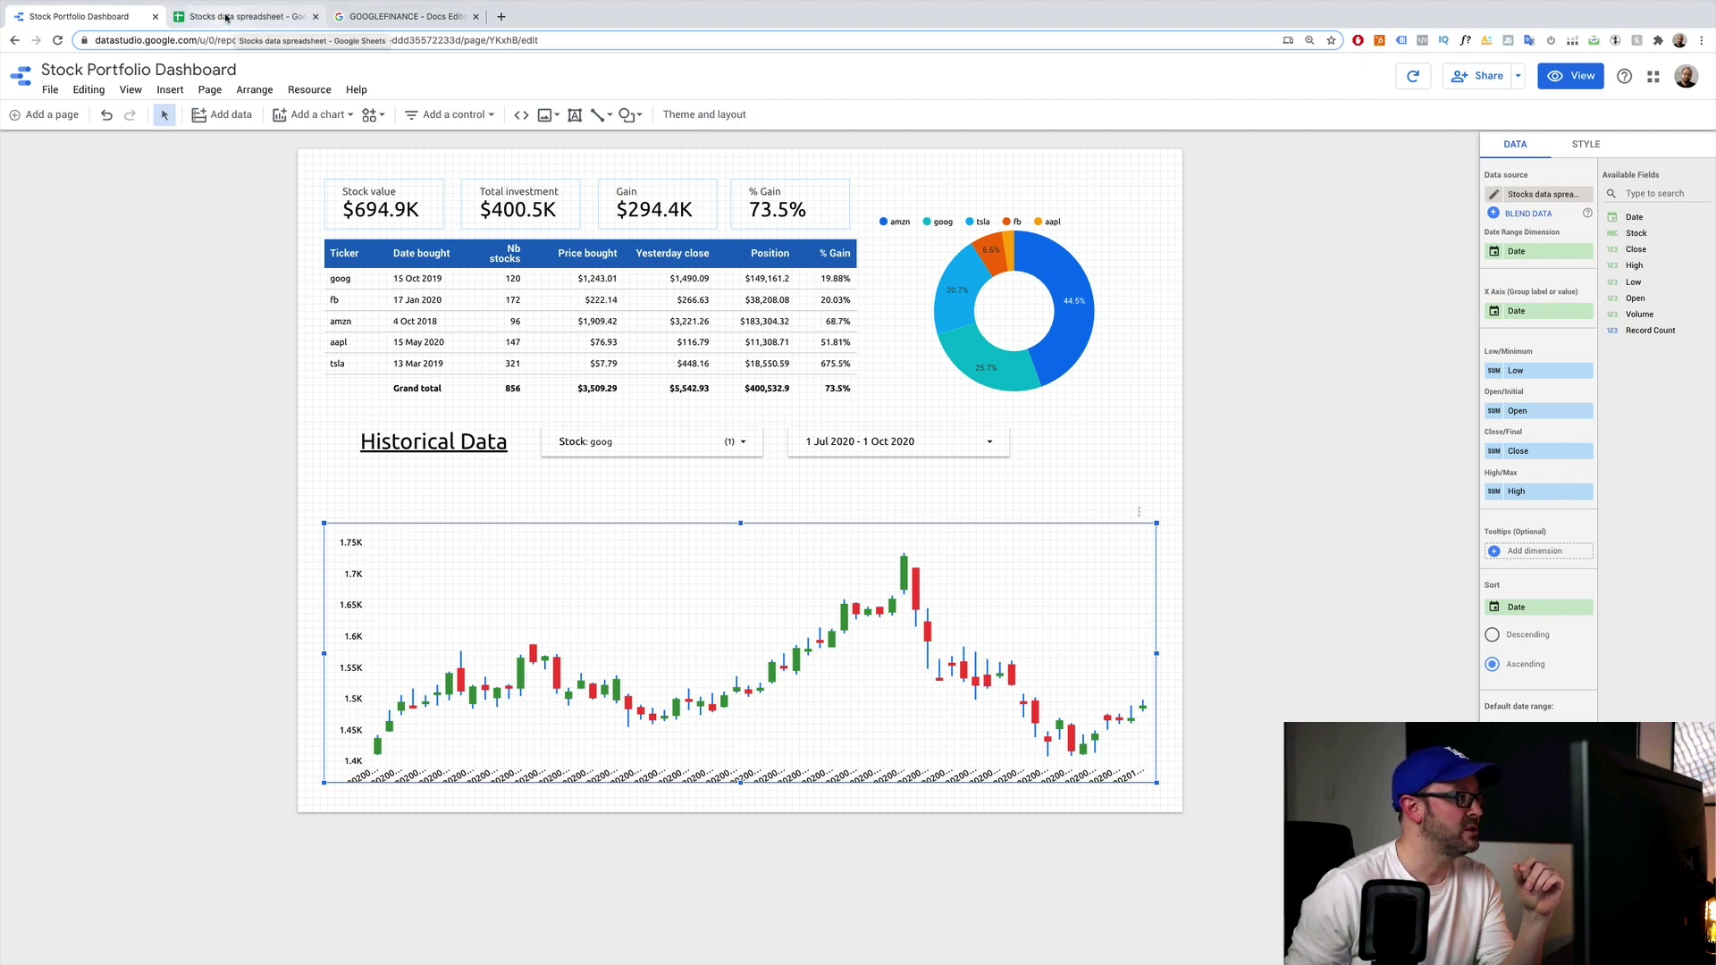
click(295, 16)
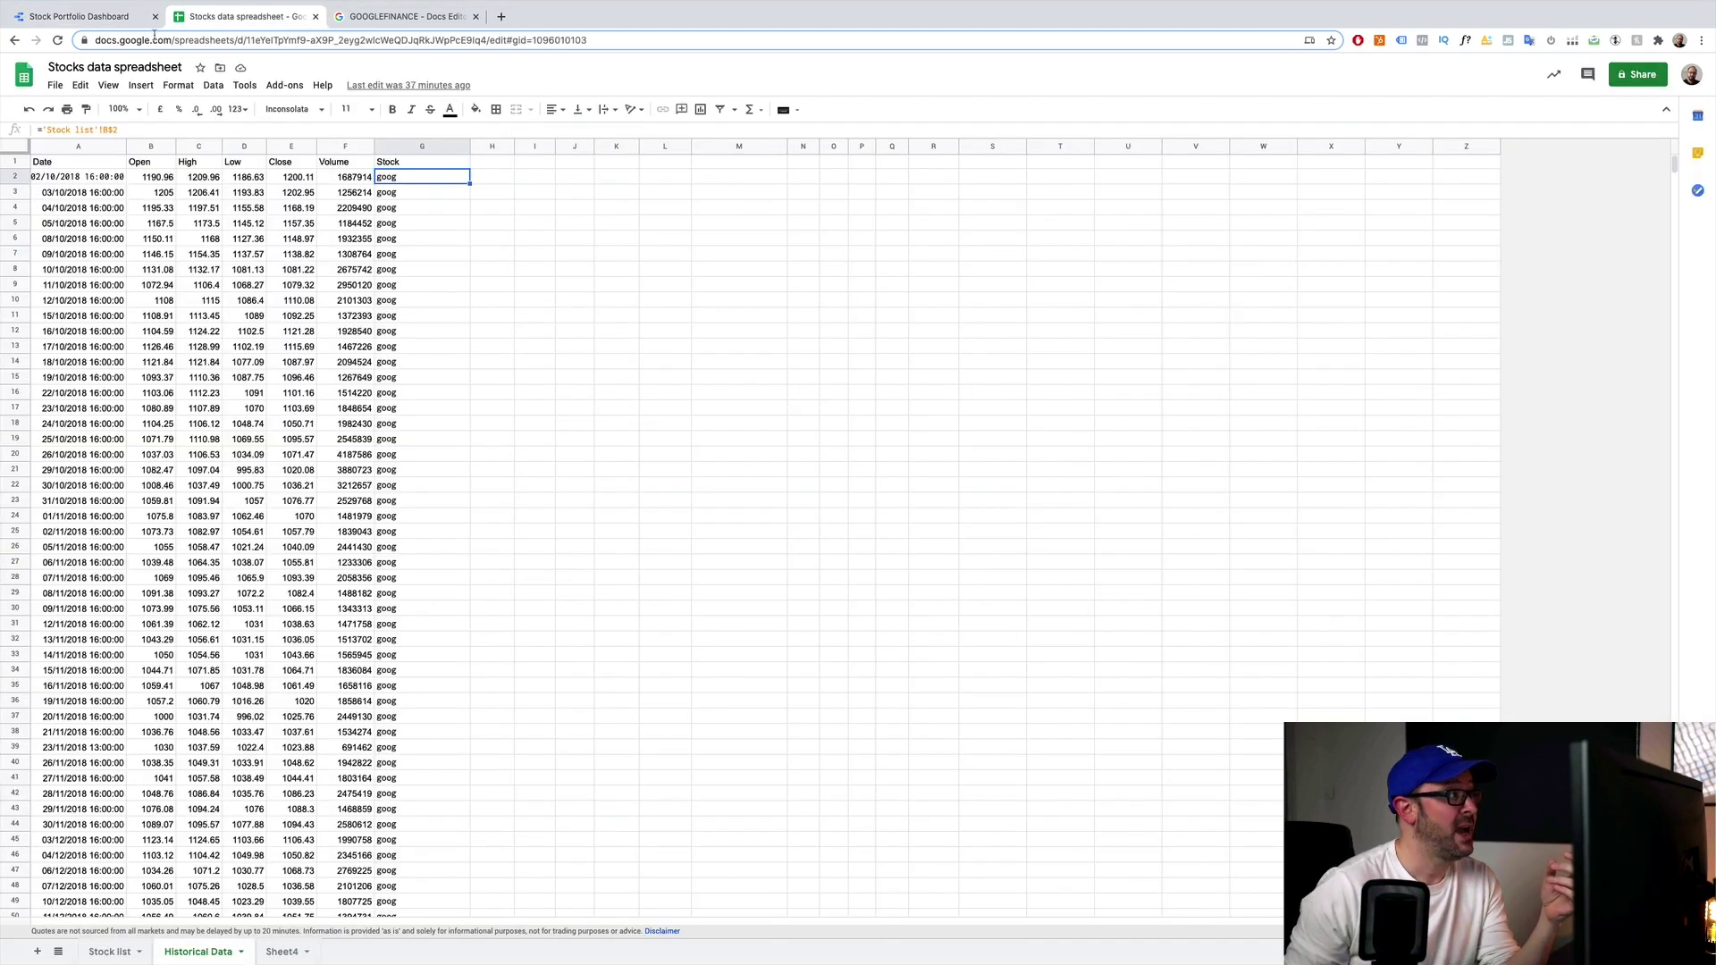
click(113, 18)
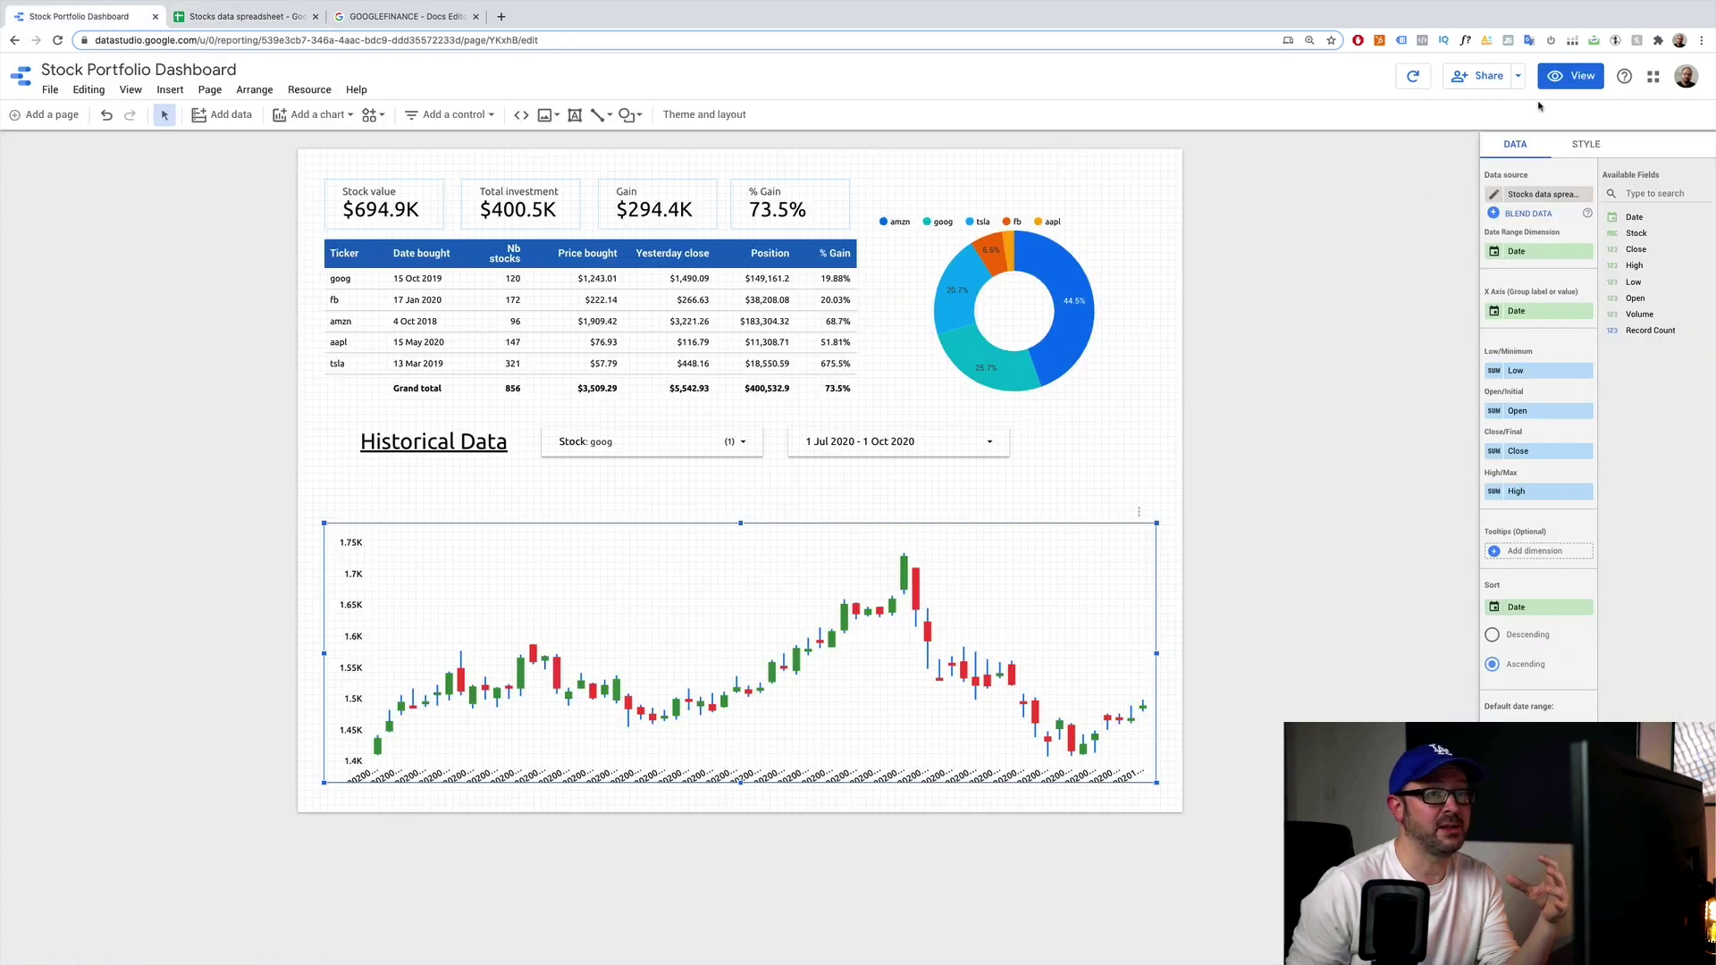
click(615, 451)
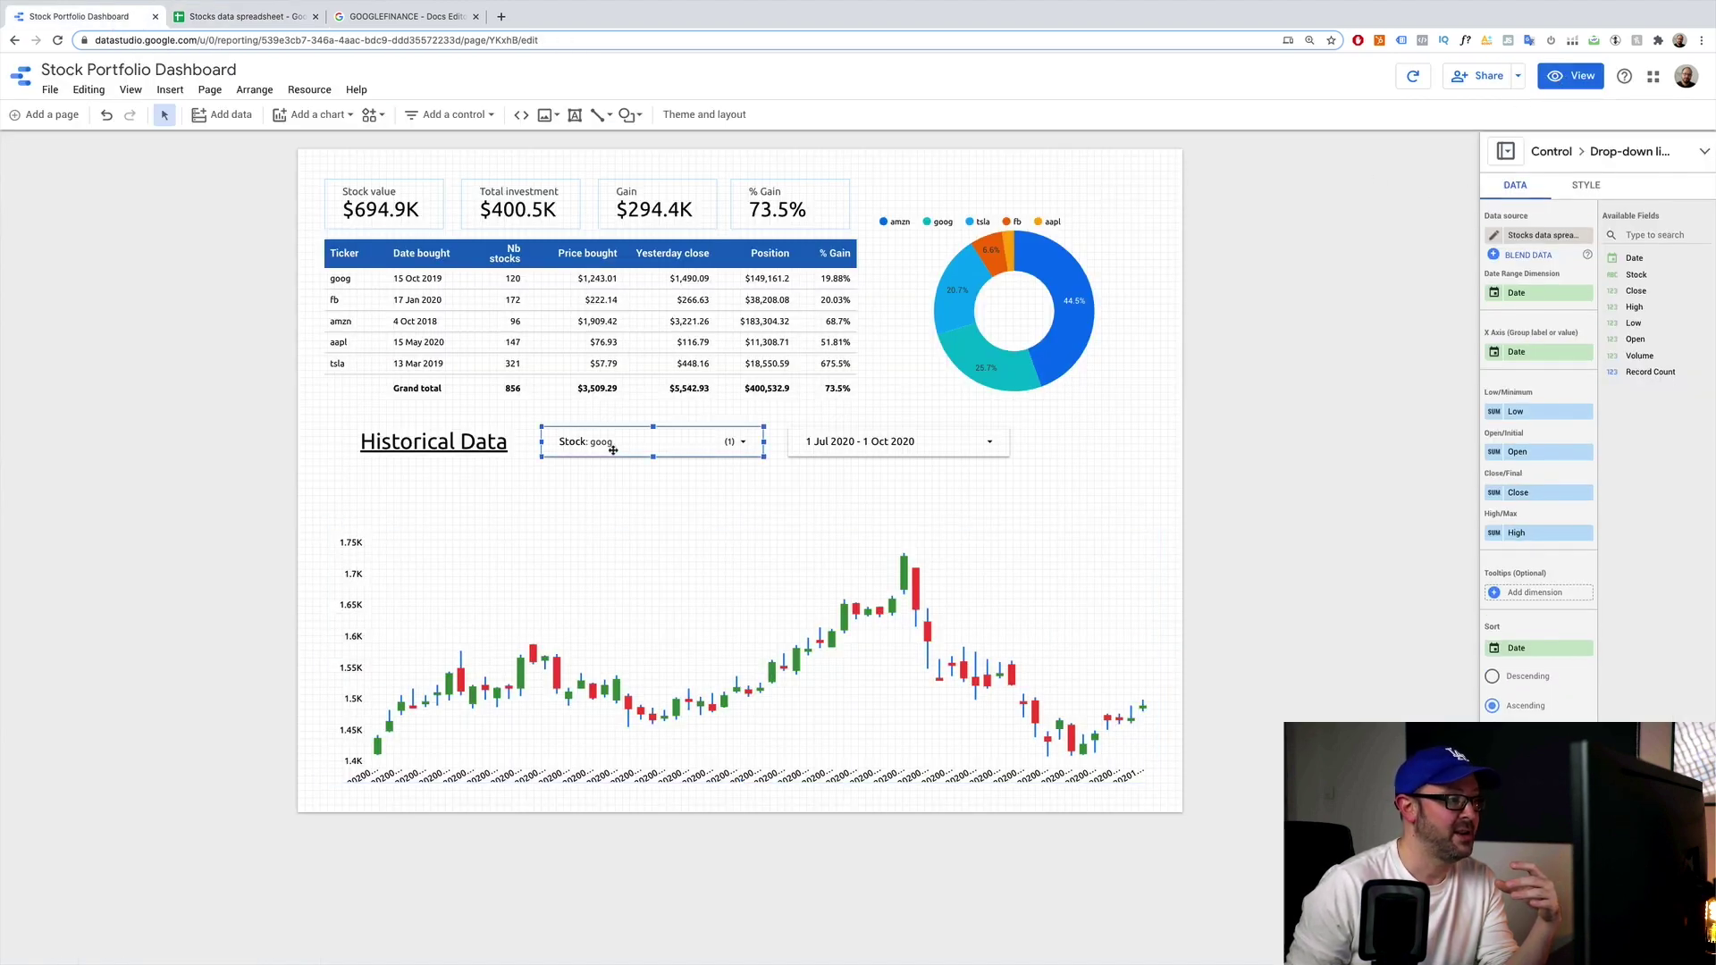
click(887, 447)
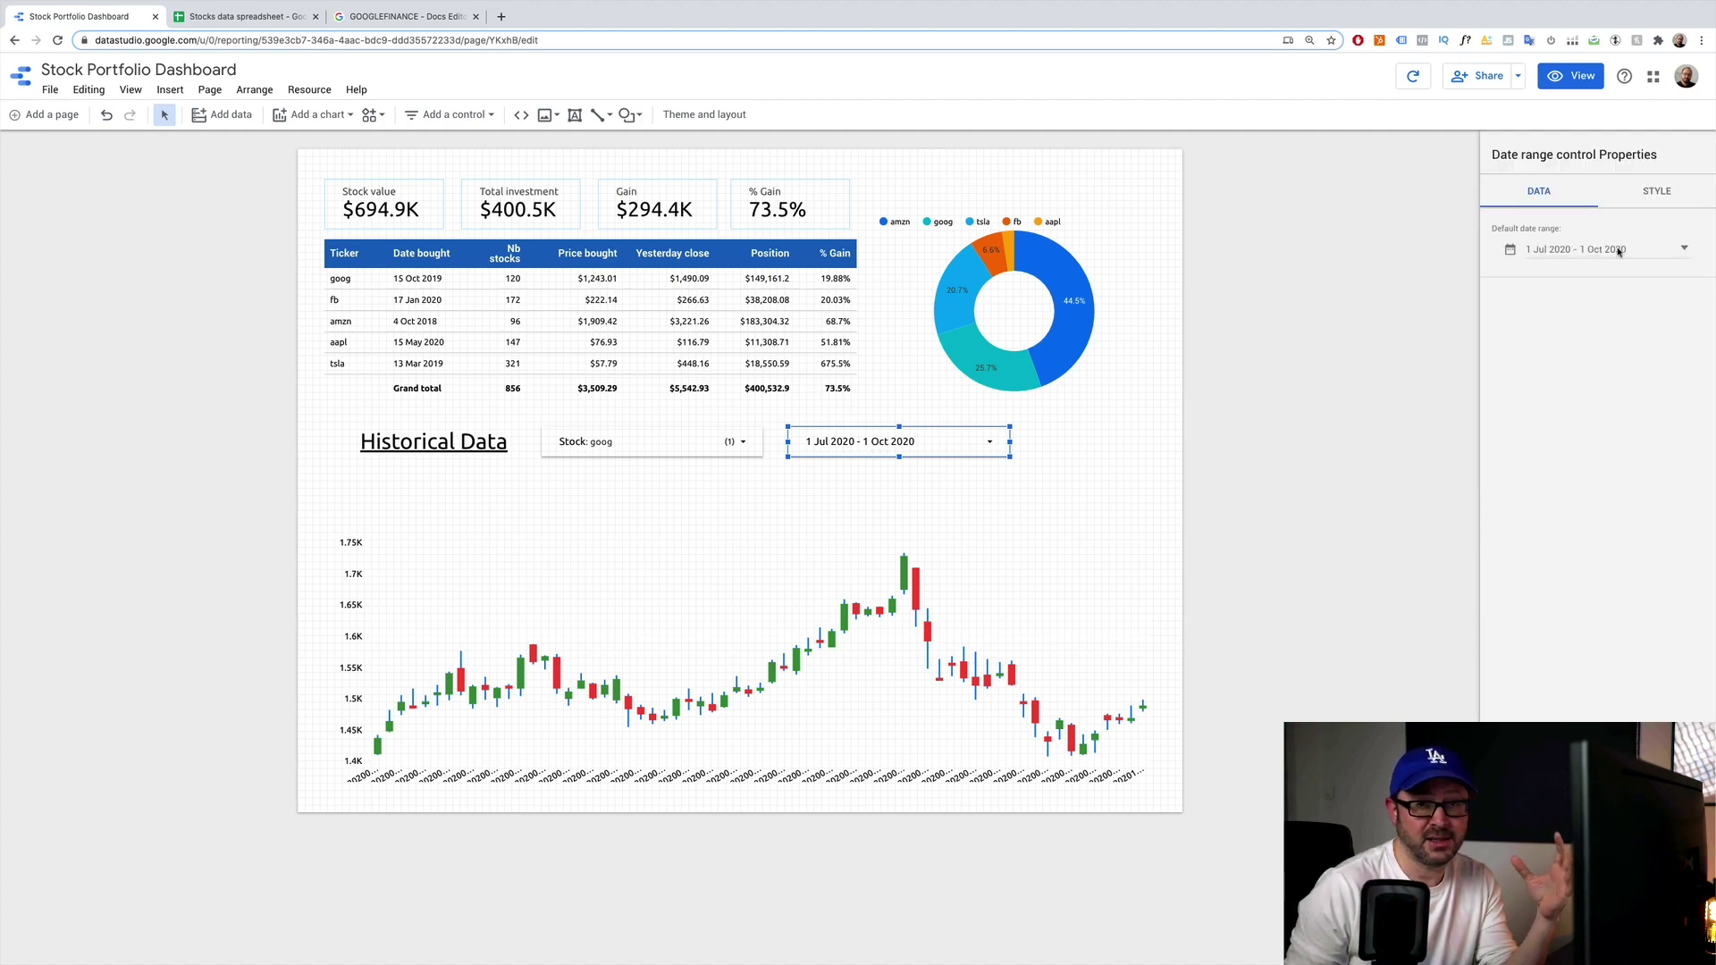
click(689, 445)
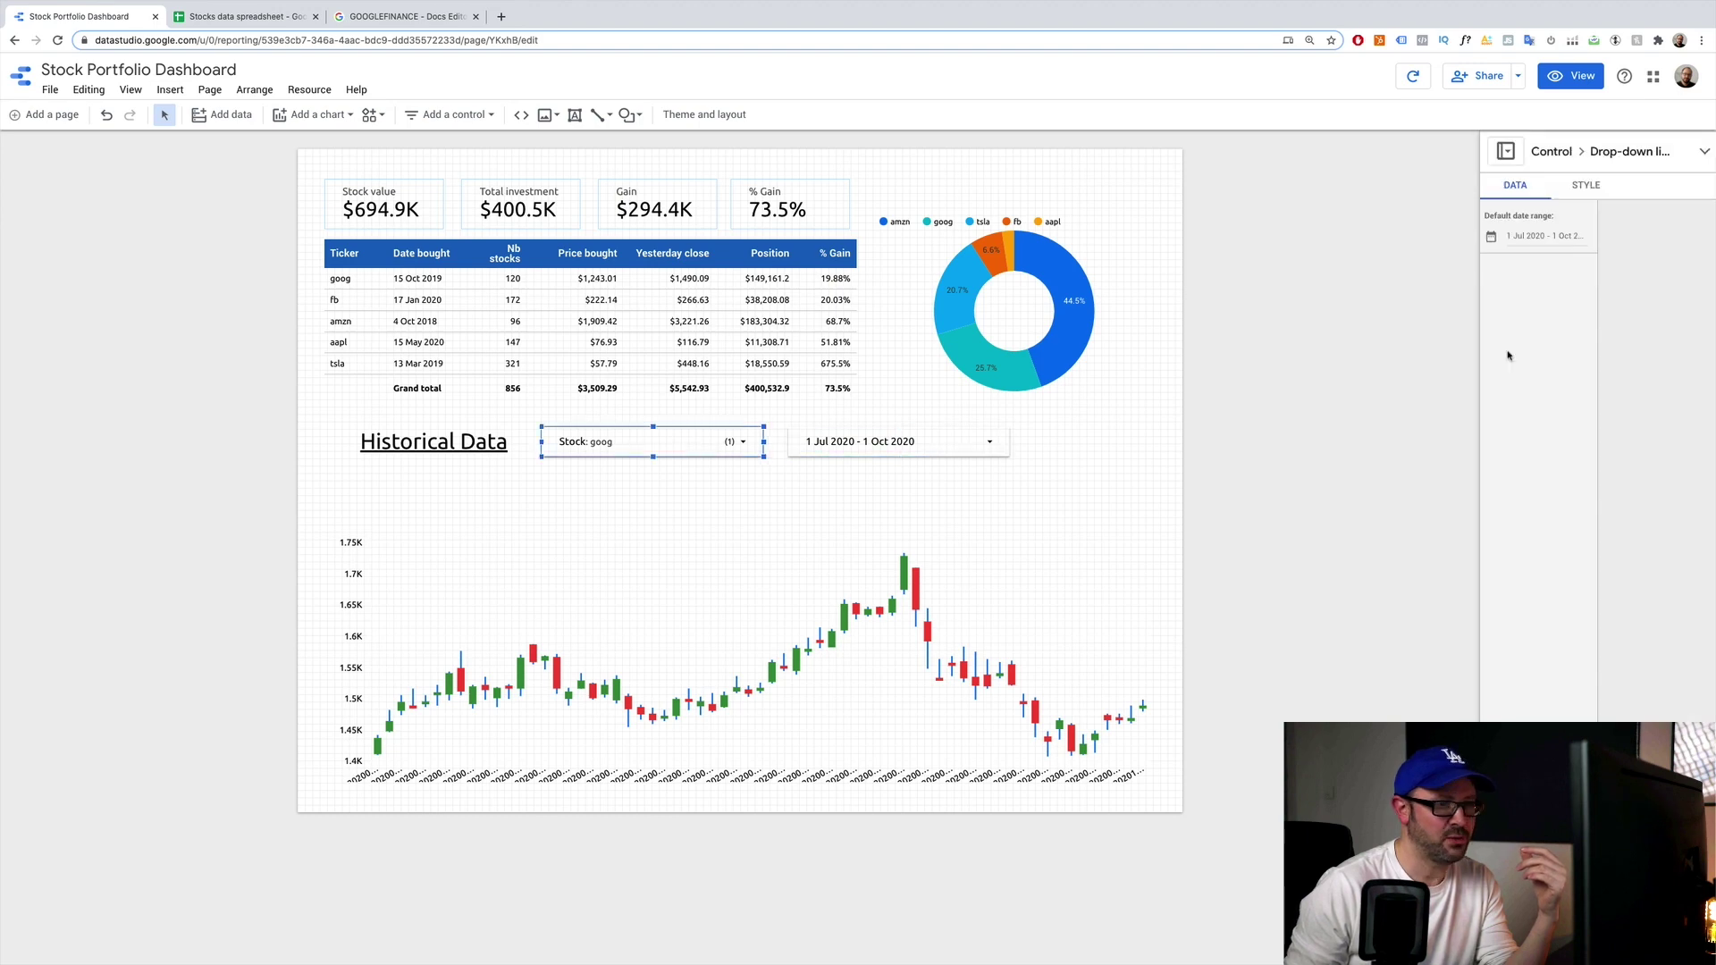